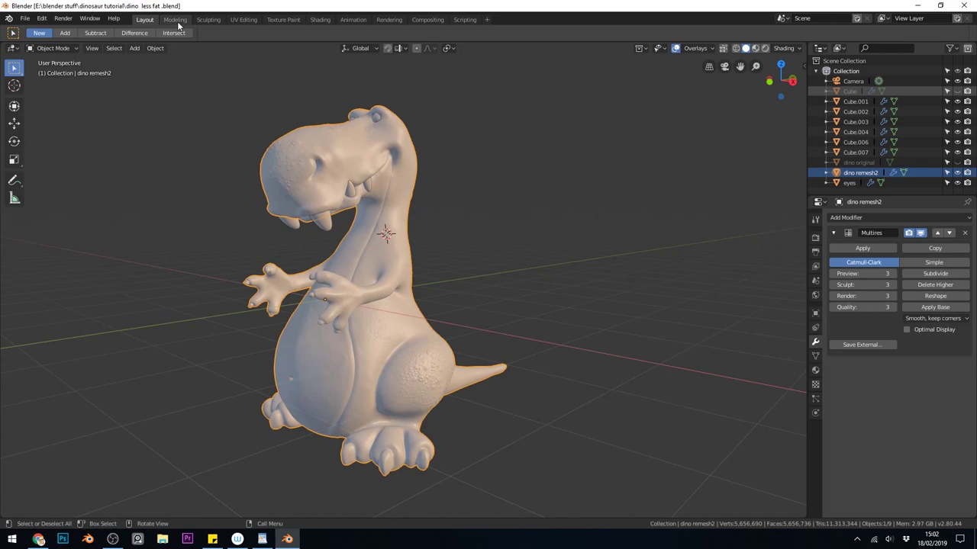
Step: Open the dino remesh2 mesh for editing in the UV Editing workspace and select all of its geometry
key("ctrl+Page_Down")
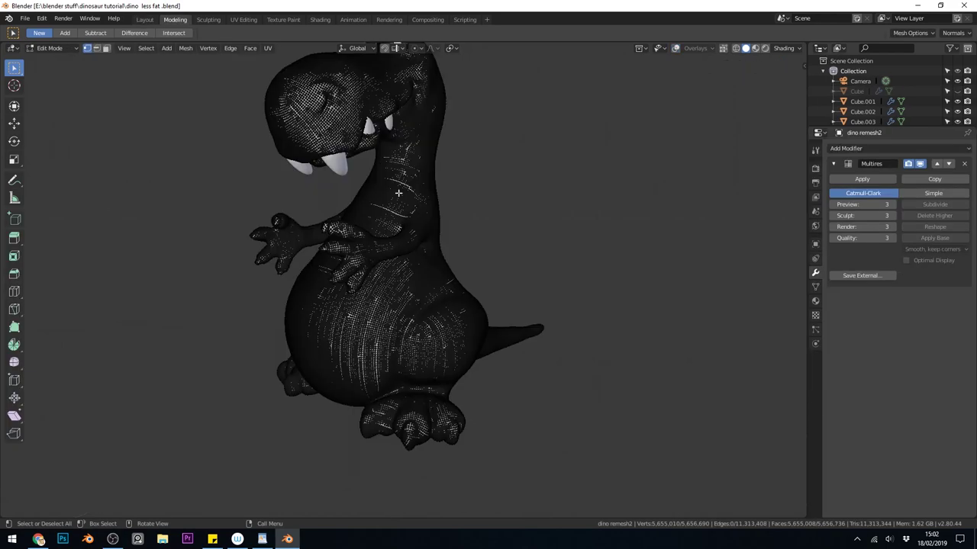
scroll(399, 193, "up", 3)
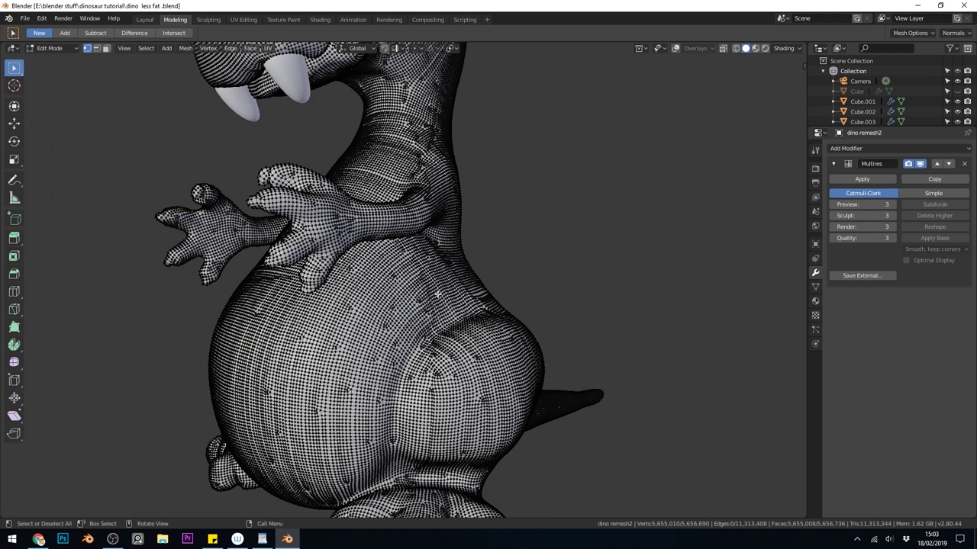
left_click(247, 21)
key("a")
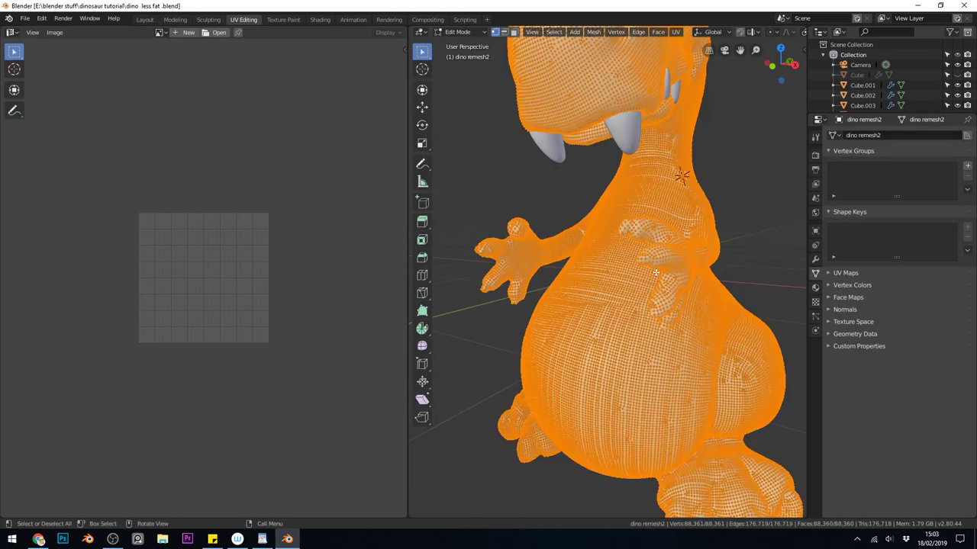
Step: Unwrap the whole mesh with Smart UV Project, using an island margin of 0.06
key("u")
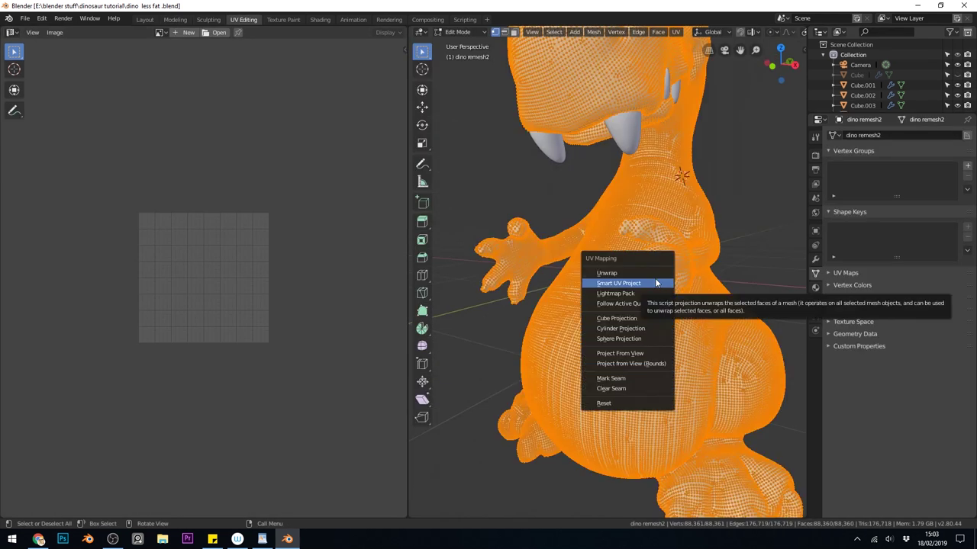
left_click(655, 283)
left_click(726, 305)
left_click(725, 305)
left_click(726, 304)
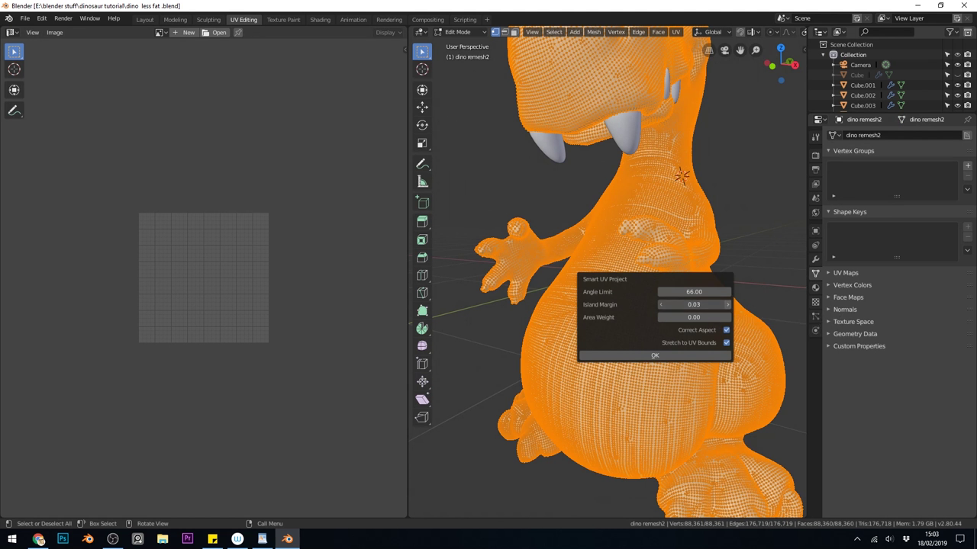
left_click(726, 304)
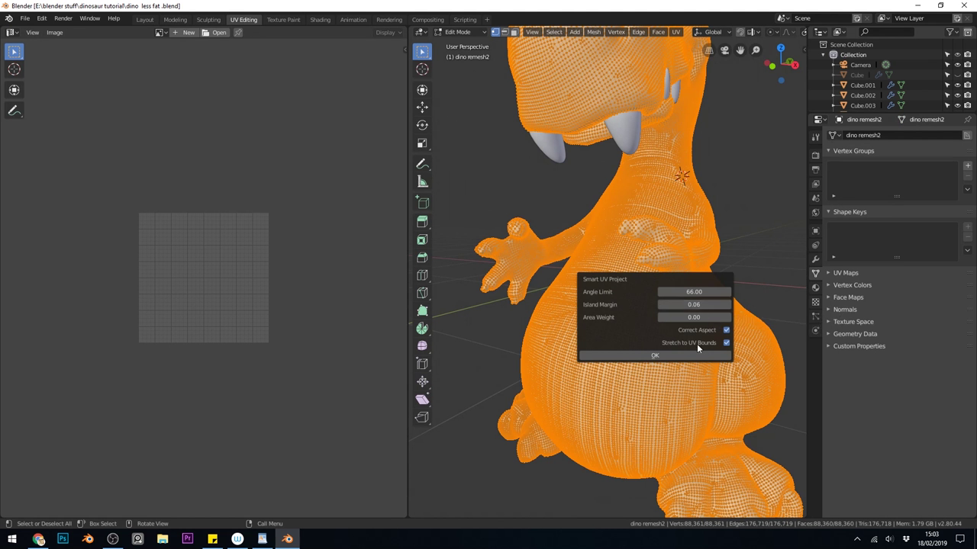
left_click(658, 355)
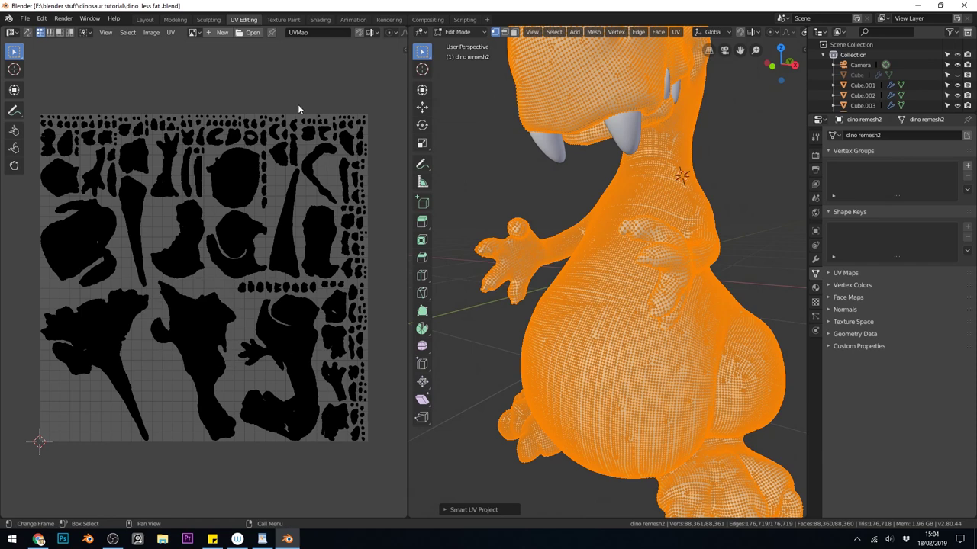
Step: Maximize the UV editor and examine the large UV islands for overlapping areas
key("ctrl+space")
scroll(452, 338, "up", 4)
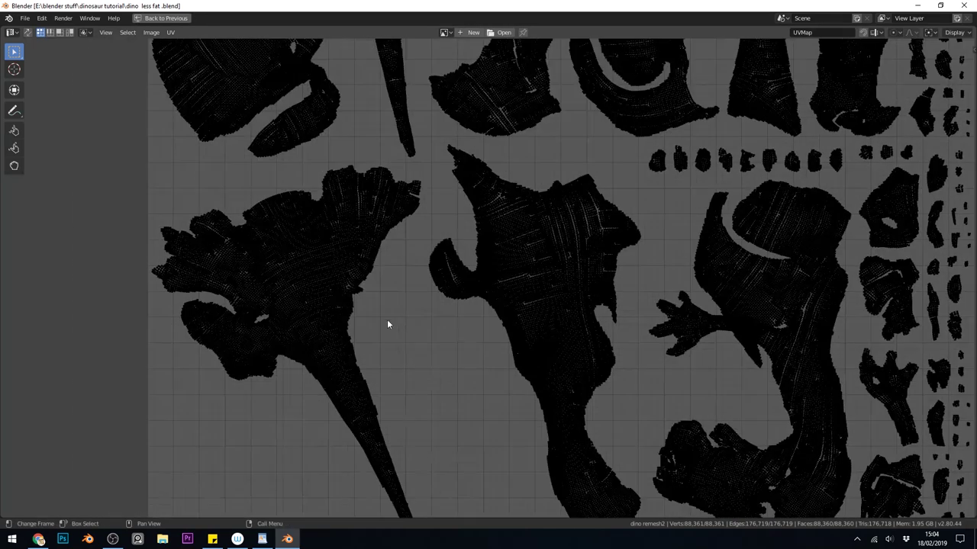
scroll(387, 324, "up", 2)
middle_click_drag(376, 316, 510, 277)
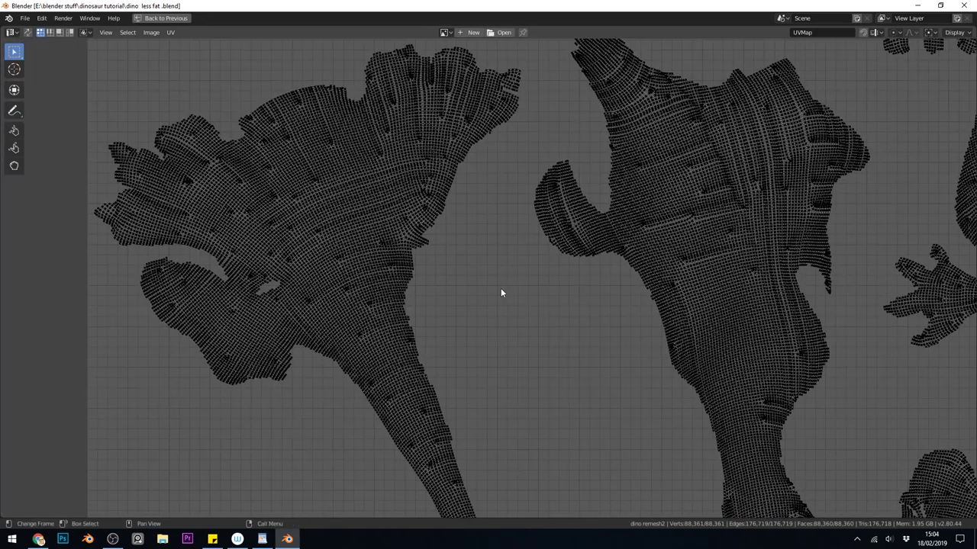
scroll(497, 288, "up", 2)
middle_click_drag(125, 219, 480, 304)
scroll(378, 272, "up", 1)
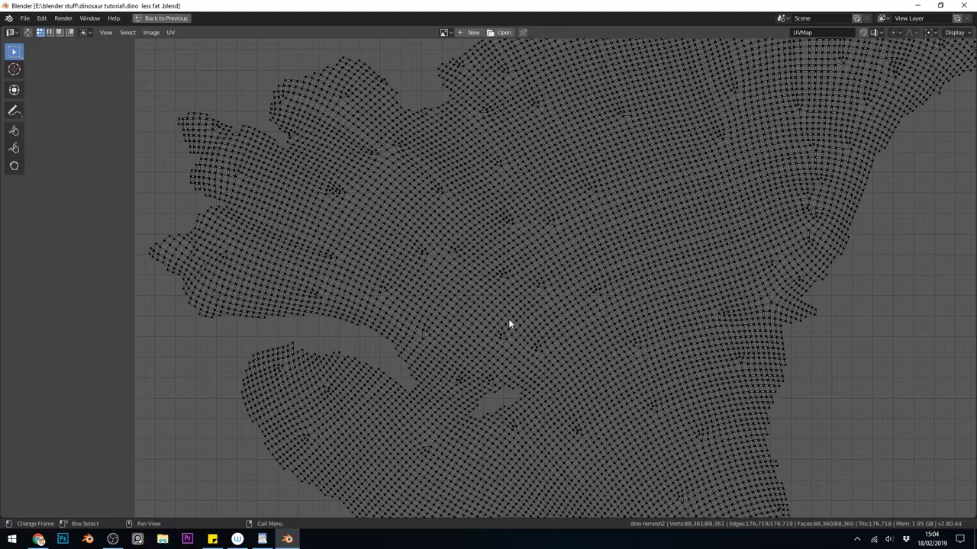
mouse_move(712, 178)
middle_mouse_down()
mouse_move(679, 235)
mouse_move(603, 298)
mouse_move(500, 357)
mouse_move(496, 145)
middle_mouse_up()
middle_click_drag(483, 331, 488, 61)
middle_click_drag(563, 299, 422, 118)
middle_click_drag(963, 172, 434, 306)
middle_click_drag(488, 179, 493, 510)
middle_click_drag(447, 55, 489, 513)
middle_click_drag(489, 42, 924, 318)
middle_click_drag(368, 321, 597, 153)
scroll(602, 379, "down", 6)
scroll(486, 216, "up", 3)
middle_click_drag(486, 216, 338, 347)
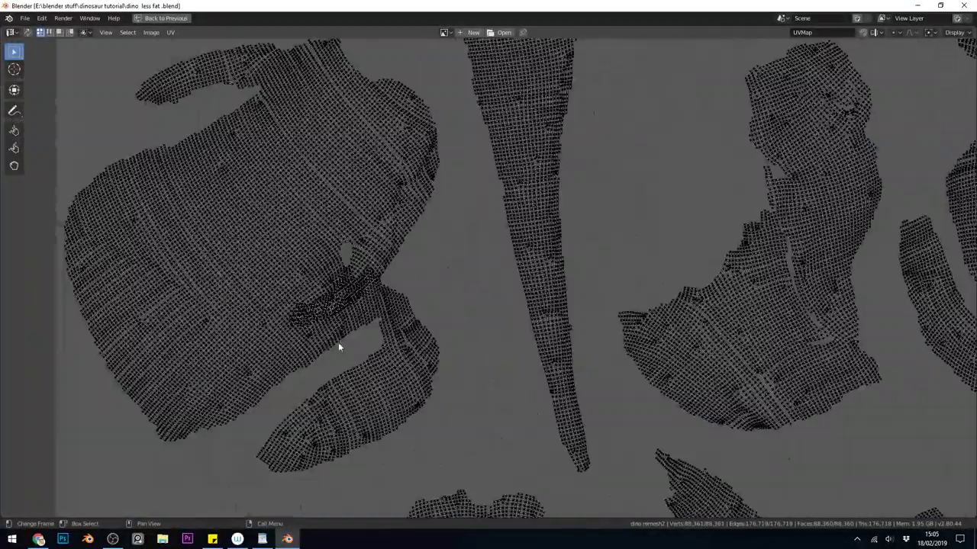
Step: Select the overlapping strip on the large body island by growing the selection from its tip to its base
scroll(338, 347, "up", 5)
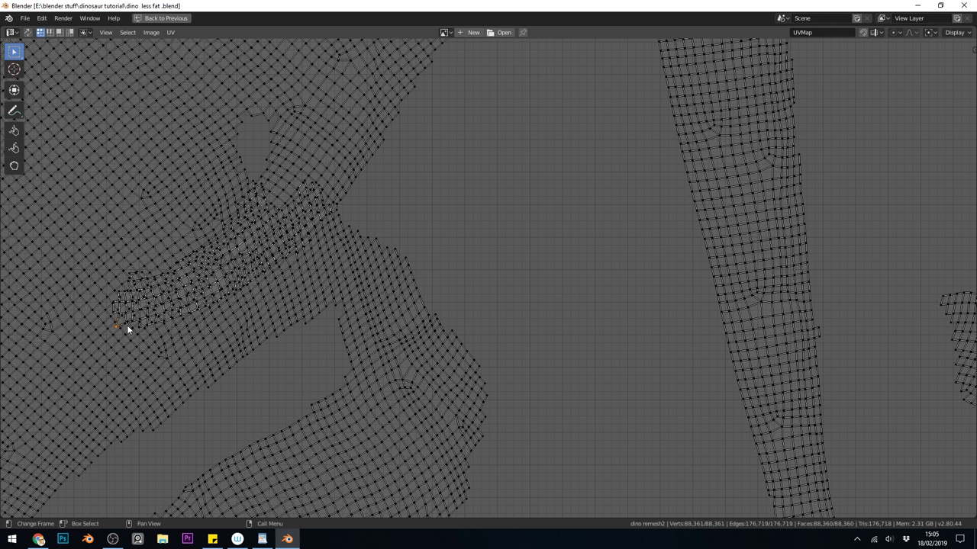
key("ctrl+l")
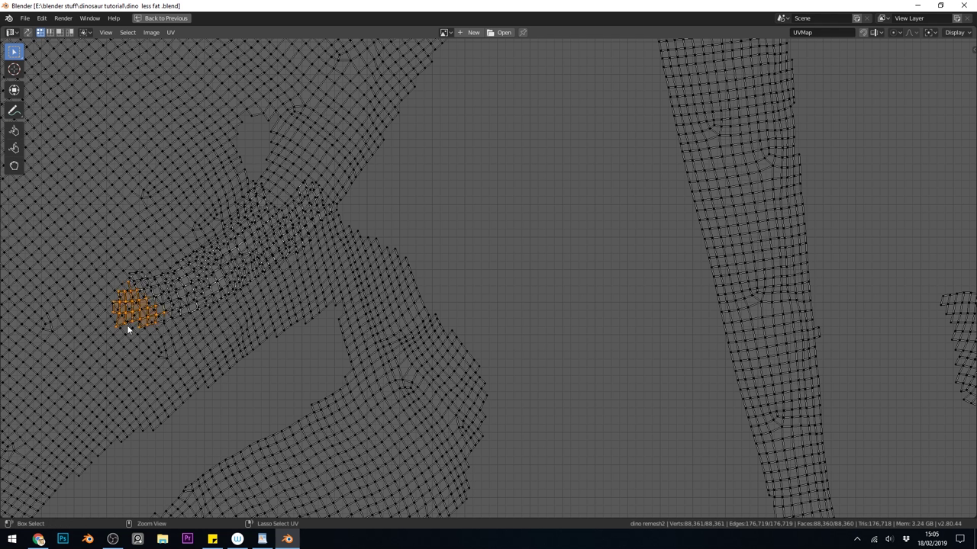
key("ctrl+KP_Add")
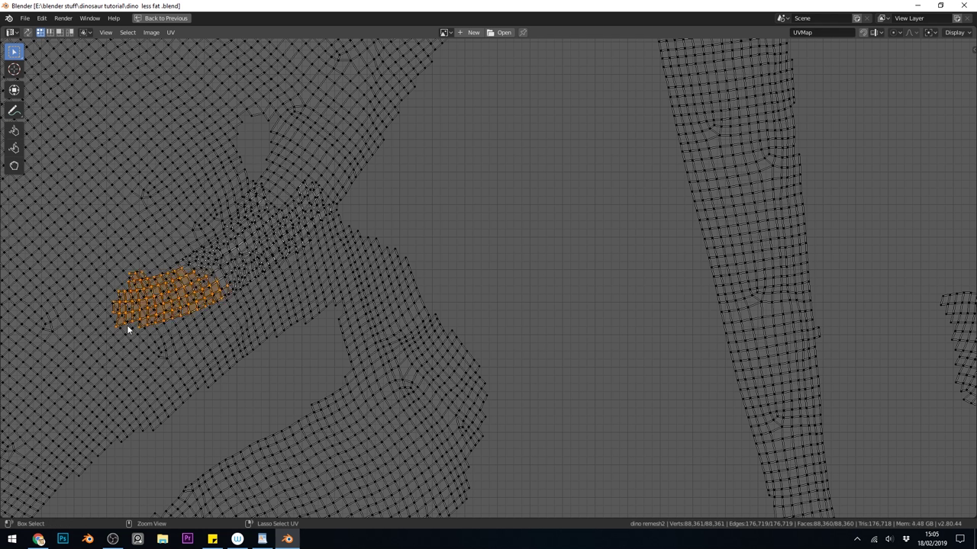
key("ctrl+KP_Add")
key("ctrl+KP_Add")
key("ctrl+KP_Add")
key("ctrl+KP_Add")
key("ctrl+KP_Add")
key("ctrl+KP_Add")
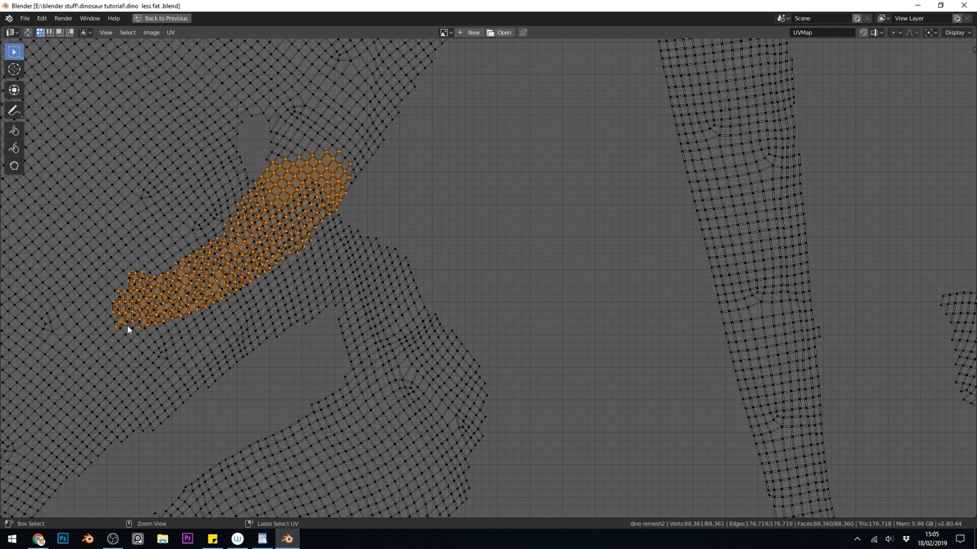
key("ctrl+KP_Add")
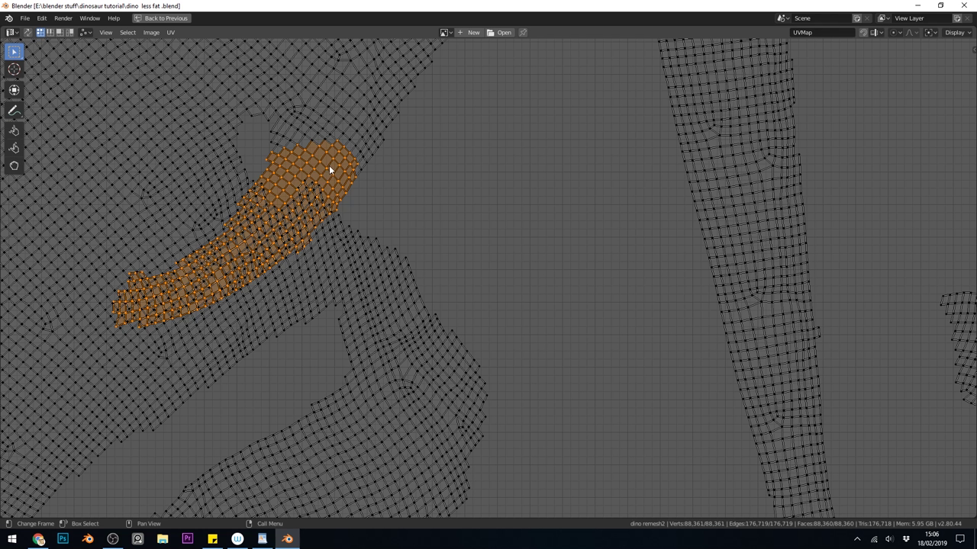
Step: Disable sticky selection and move the selected strip into the gap between the large island and the narrow tapered one
left_click(86, 32)
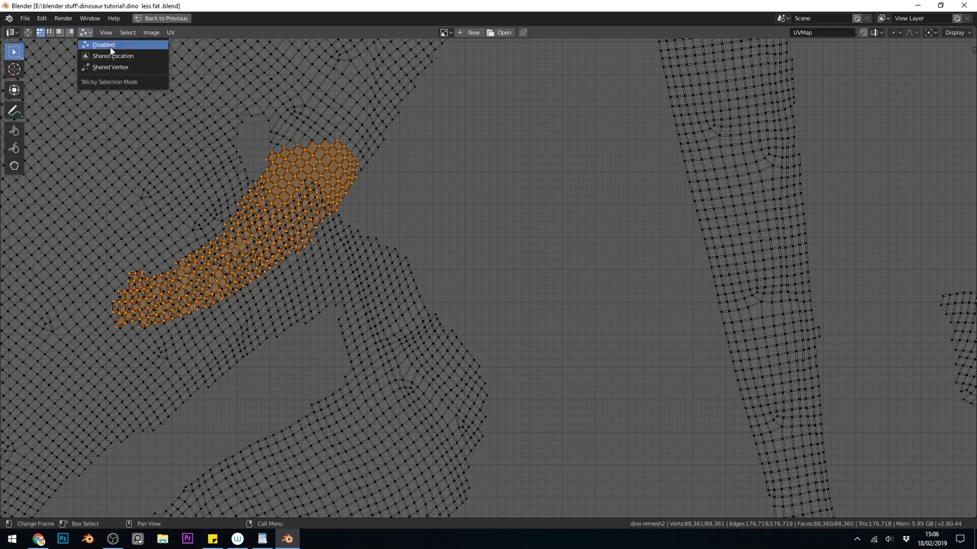
left_click(110, 46)
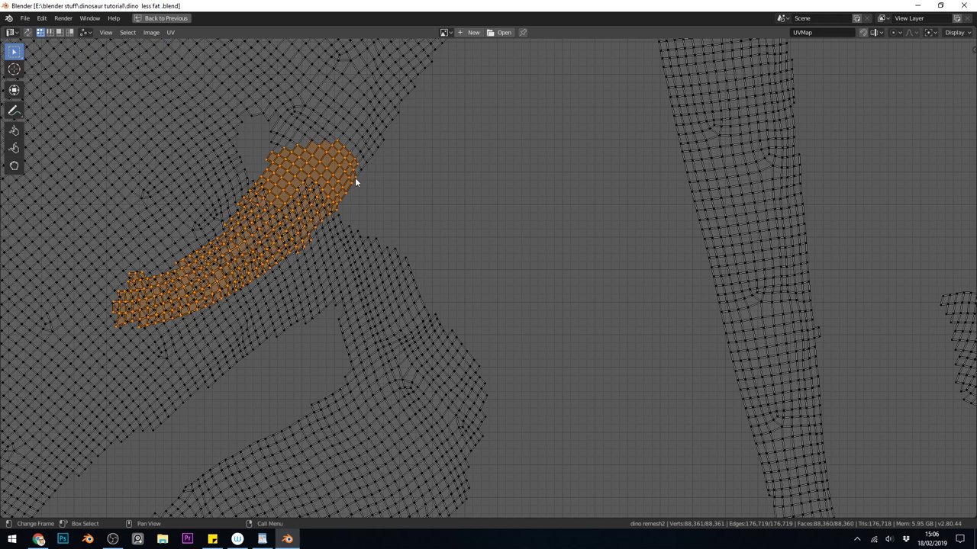
key("g")
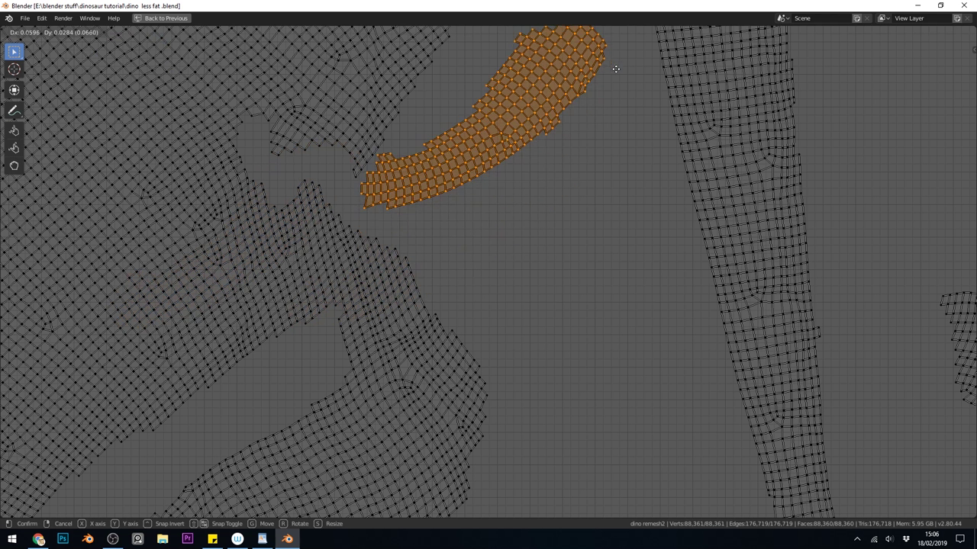
left_click(611, 106)
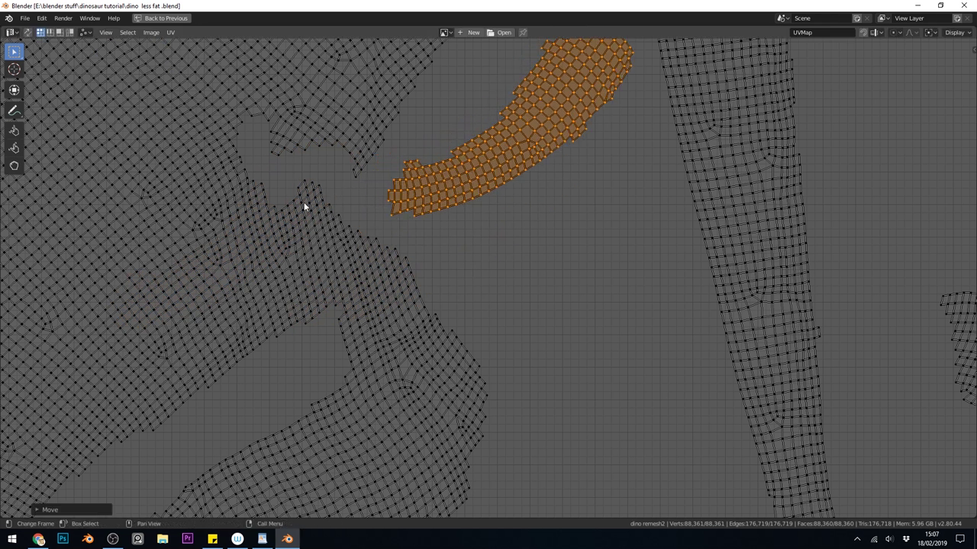
Step: Examine the remaining UV islands for further overlapping areas
scroll(685, 159, "down", 6)
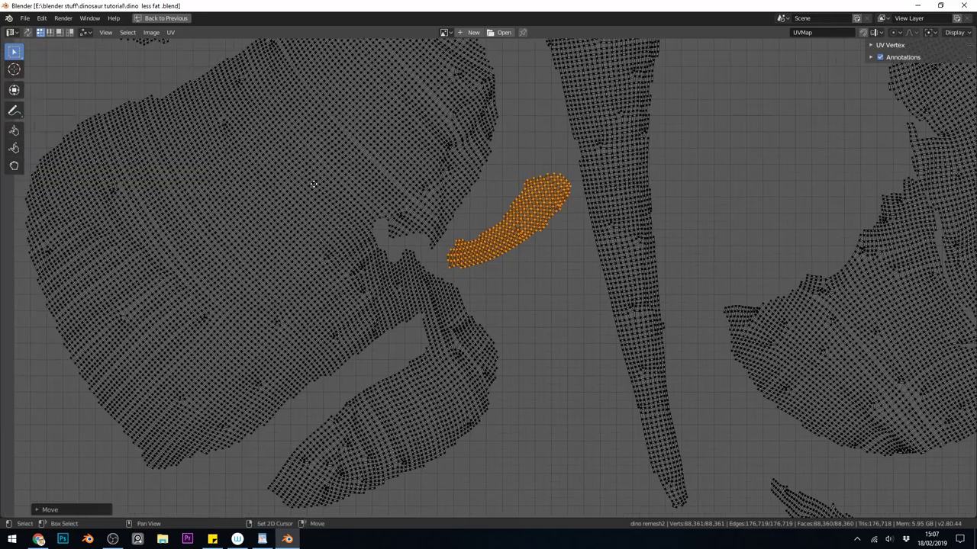
scroll(415, 372, "down", 3)
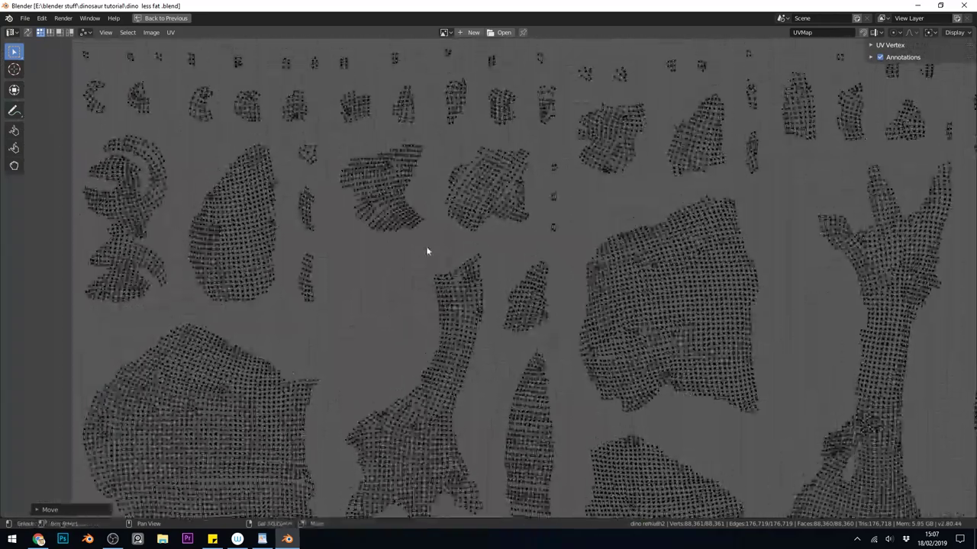
scroll(366, 399, "up", 2)
scroll(367, 400, "up", 5)
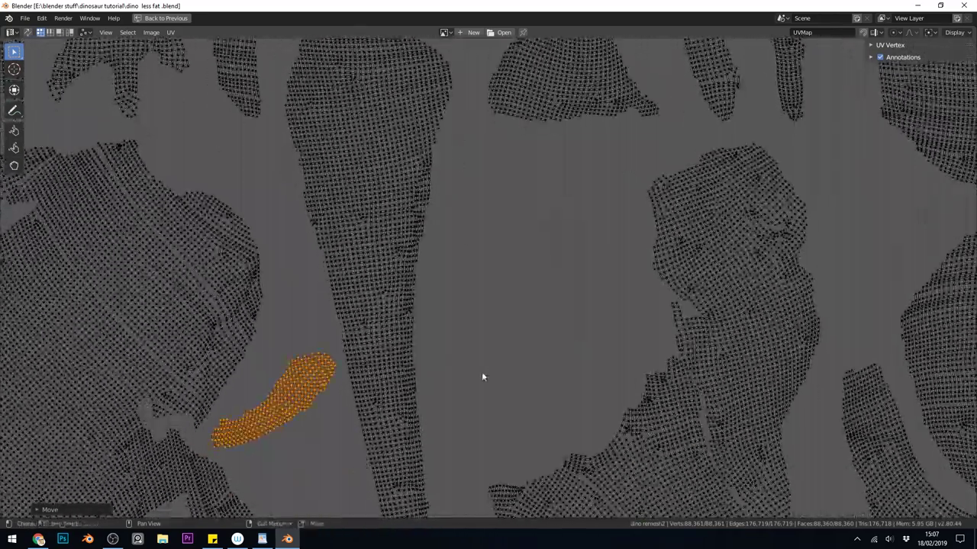
middle_click_drag(482, 373, 503, 215)
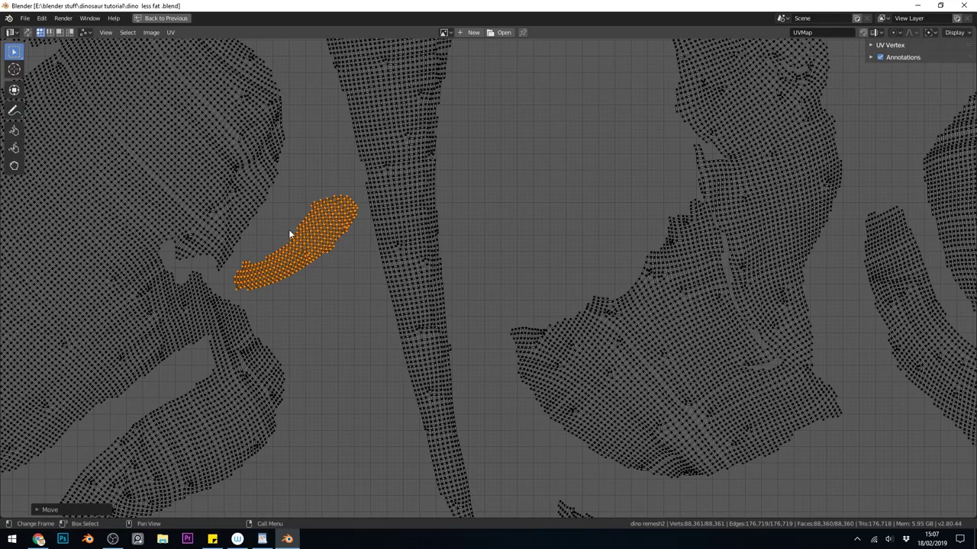
middle_click_drag(326, 378, 340, 241)
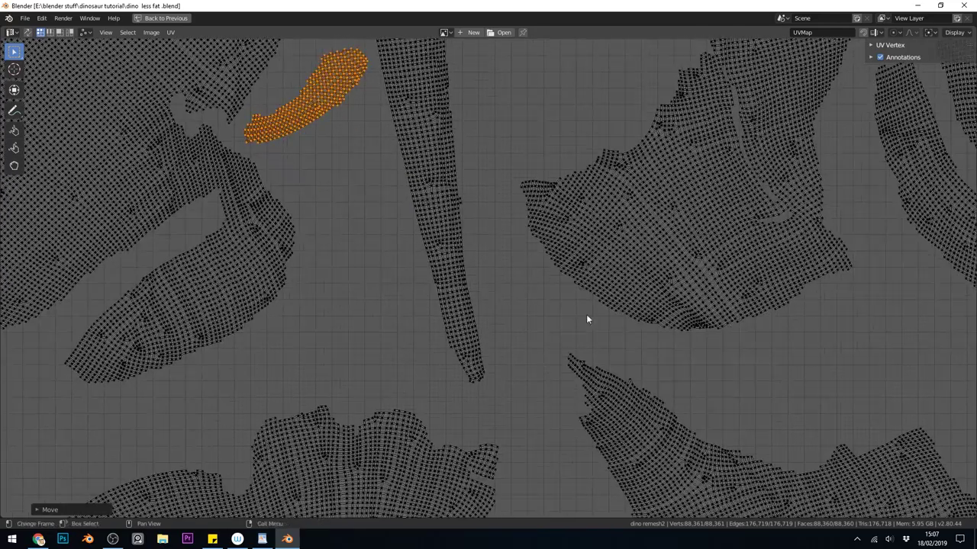
middle_click_drag(595, 139, 530, 368)
middle_click_drag(504, 139, 448, 332)
scroll(474, 299, "up", 3)
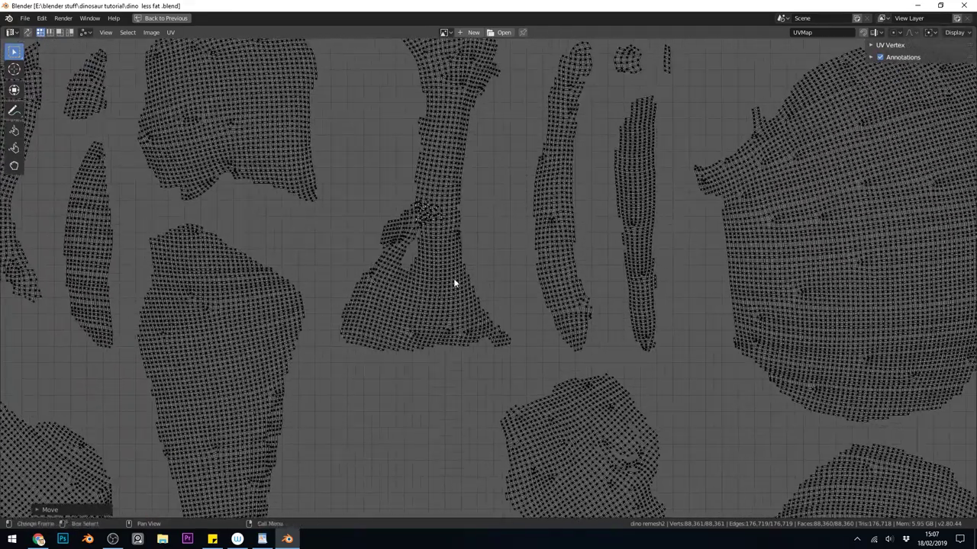
scroll(421, 290, "up", 2)
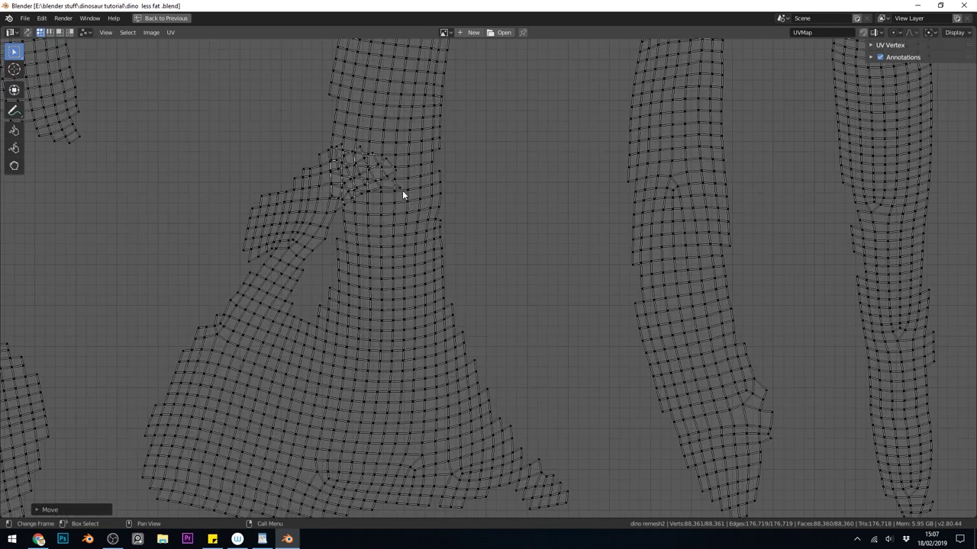
Step: Select the overlapping patch on the forked island by setting sticky selection to Shared Vertex and growing the selection from its tip
left_click(399, 188)
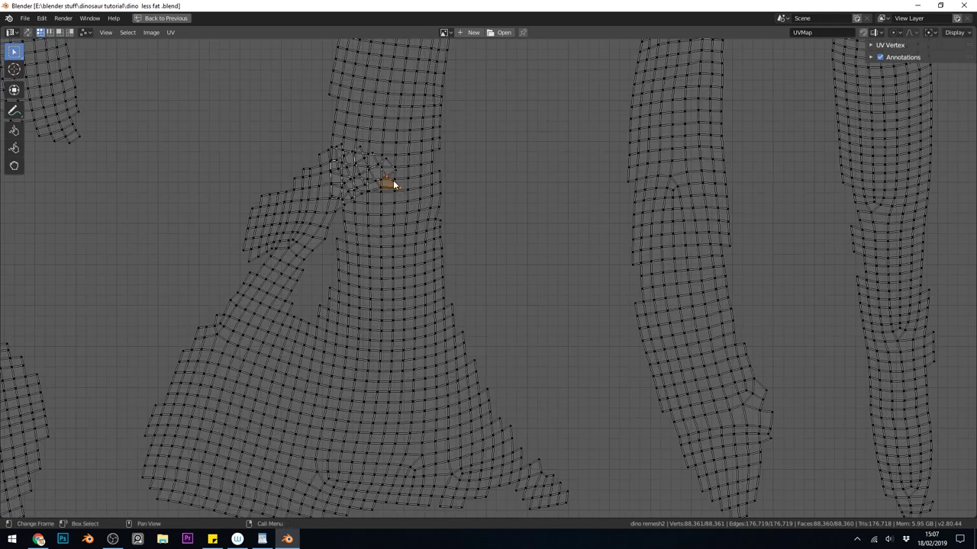
left_click(397, 169, "ctrl")
left_click(86, 32)
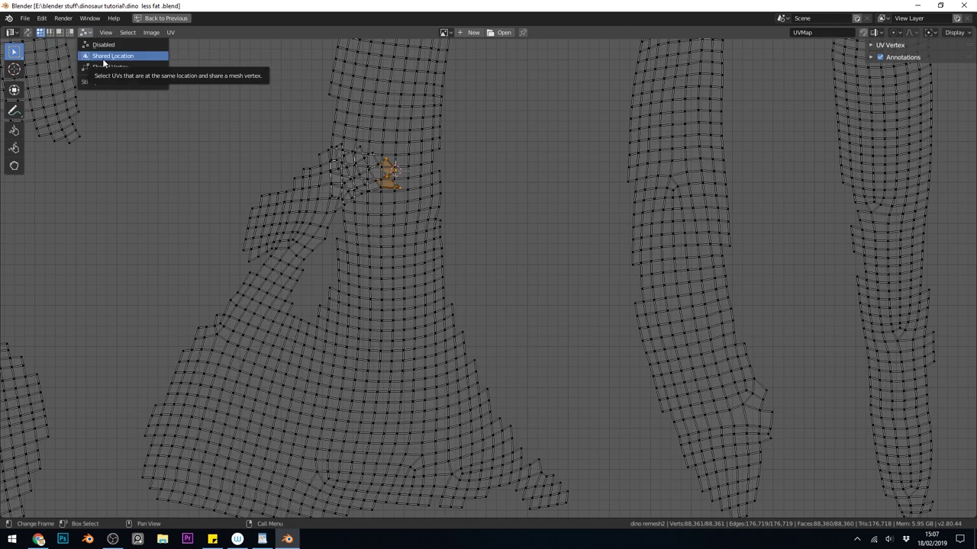
left_click(109, 67)
key("ctrl+KP_Add")
key("ctrl+KP_Add")
key("ctrl+KP_Add")
key("ctrl+KP_Add")
key("ctrl+KP_Add")
key("ctrl+KP_Add")
key("ctrl+KP_Add")
key("ctrl+KP_Add")
Step: Refine the selection with circle select, adding the patch's outer edge and deselecting the surplus UVs on the neighbouring branch
key("c")
mouse_move(263, 206)
left_mouse_down()
mouse_move(277, 220)
mouse_move(264, 242)
left_mouse_up()
left_click_drag(294, 276, 310, 281, "shift")
key("Escape")
Step: Disable sticky selection and move the selected patch off the forked island into the empty space beside it
left_click(85, 32)
left_click(97, 46)
key("g")
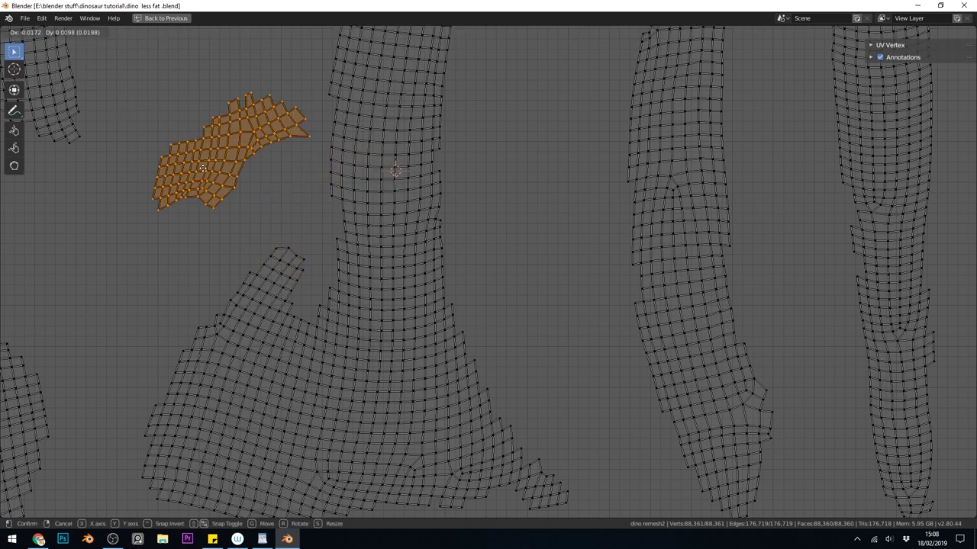
left_click(197, 179)
Step: Select the stray stretched UV vertex at the notch in the large island's edge and move it outward
scroll(473, 298, "down", 5)
scroll(474, 298, "up", 4)
middle_click_drag(480, 89, 325, 220)
scroll(325, 221, "down", 3)
middle_click_drag(451, 351, 357, 323)
scroll(399, 274, "up", 4)
scroll(399, 275, "down", 3)
right_click(500, 275)
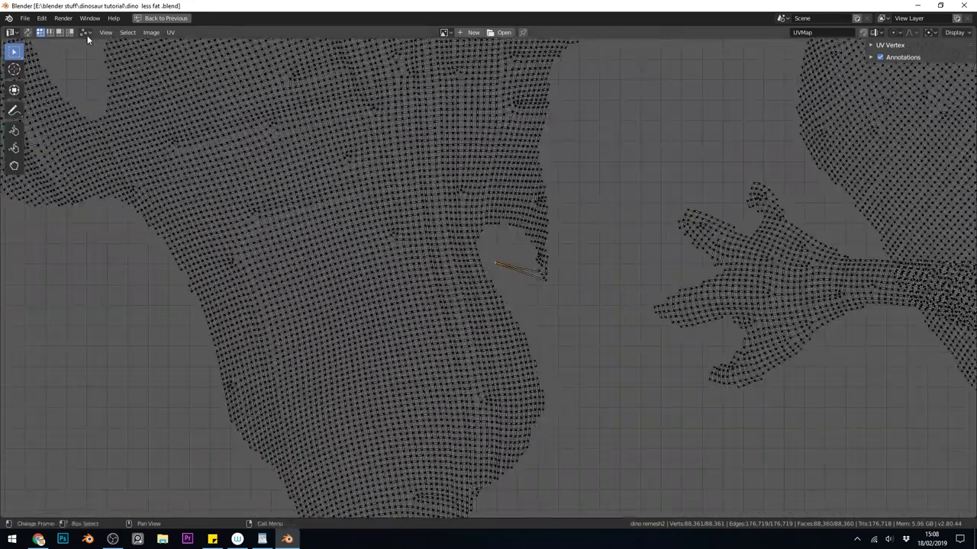
scroll(496, 271, "up", 2)
key("g")
left_click(592, 286)
scroll(593, 286, "down", 5)
middle_click_drag(461, 194, 548, 500)
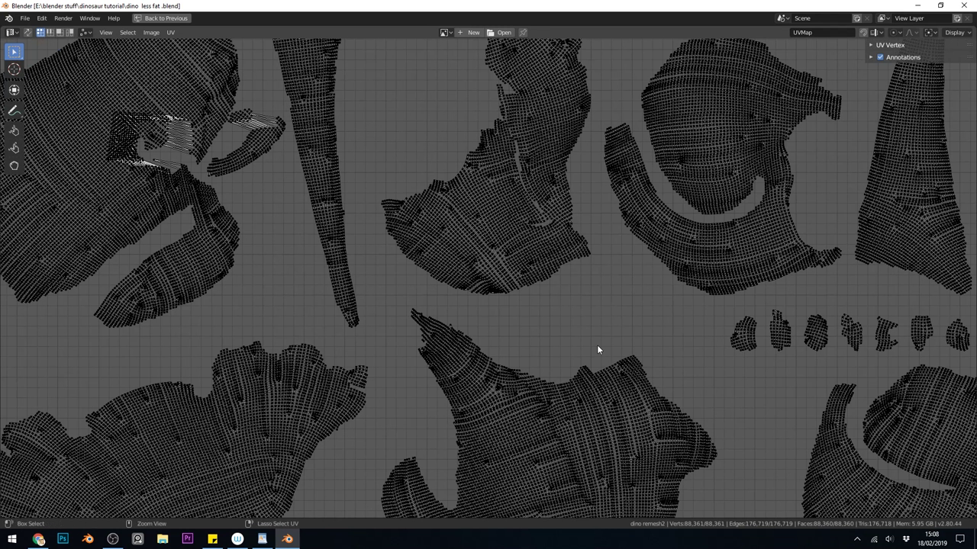
Step: Undo the last two edits that stretched UVs between the large island and the separated strip
key("ctrl+z")
key("ctrl+z")
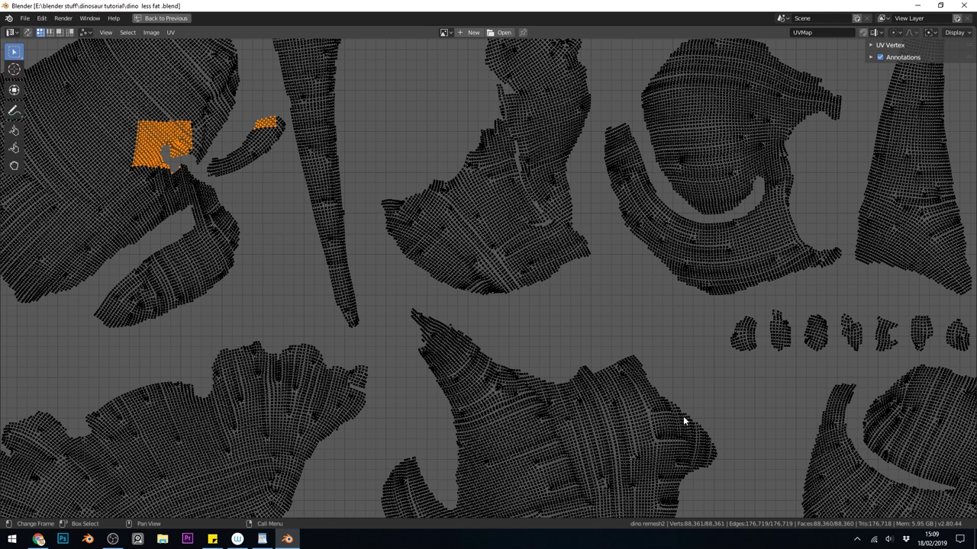
scroll(90, 206, "up", 3)
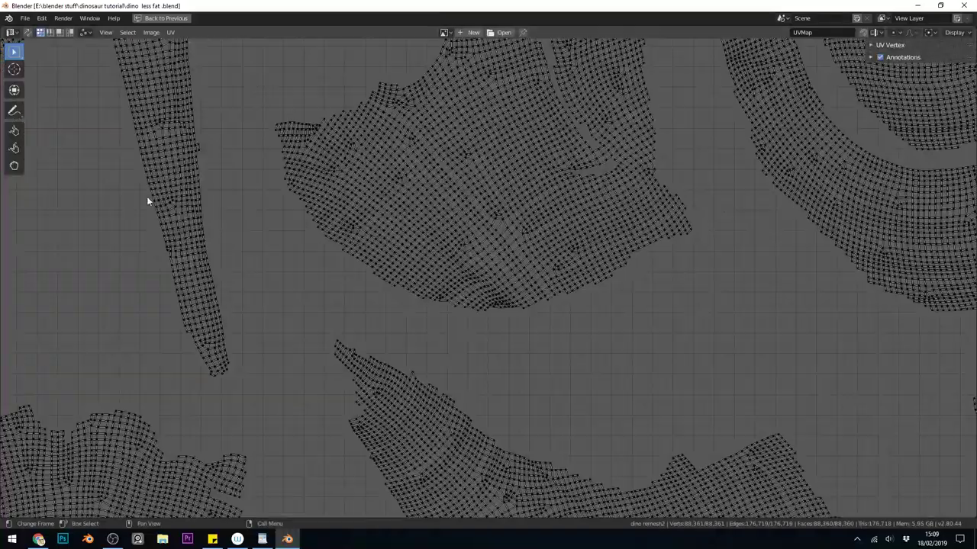
middle_click_drag(149, 200, 600, 300)
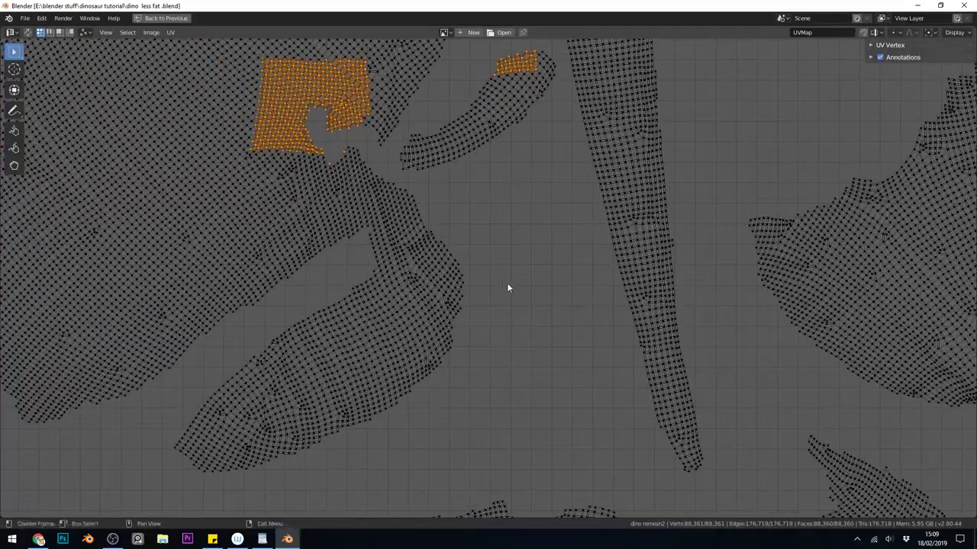
Step: Look over the UV layout for leftover selections and remaining overlapping areas
middle_click_drag(569, 341, 293, 126)
middle_click_drag(580, 360, 191, 44)
middle_click_drag(619, 296, 437, 119)
middle_click_drag(496, 270, 446, 400)
middle_click_drag(458, 277, 401, 404)
middle_click_drag(483, 195, 449, 452)
middle_click_drag(425, 263, 331, 420)
scroll(351, 379, "down", 4)
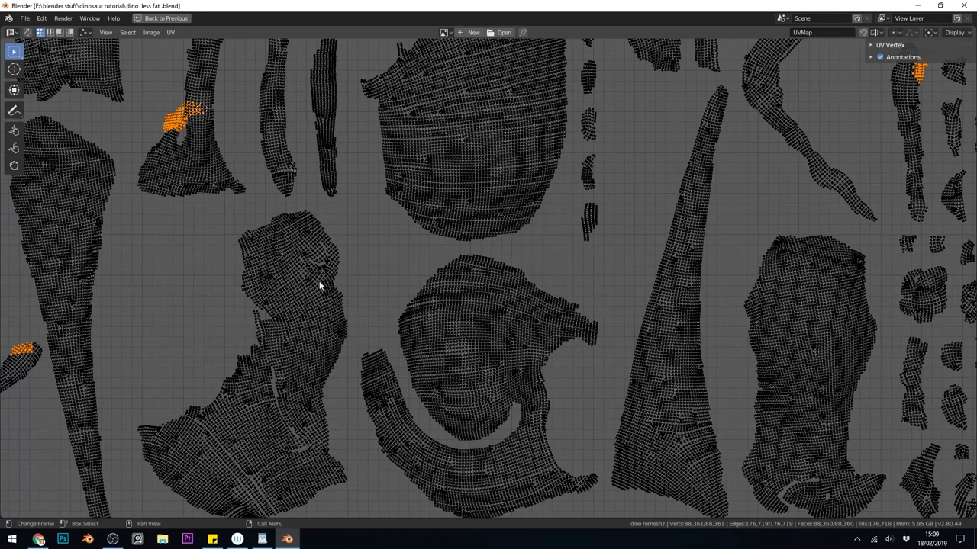
middle_click_drag(277, 213, 416, 384)
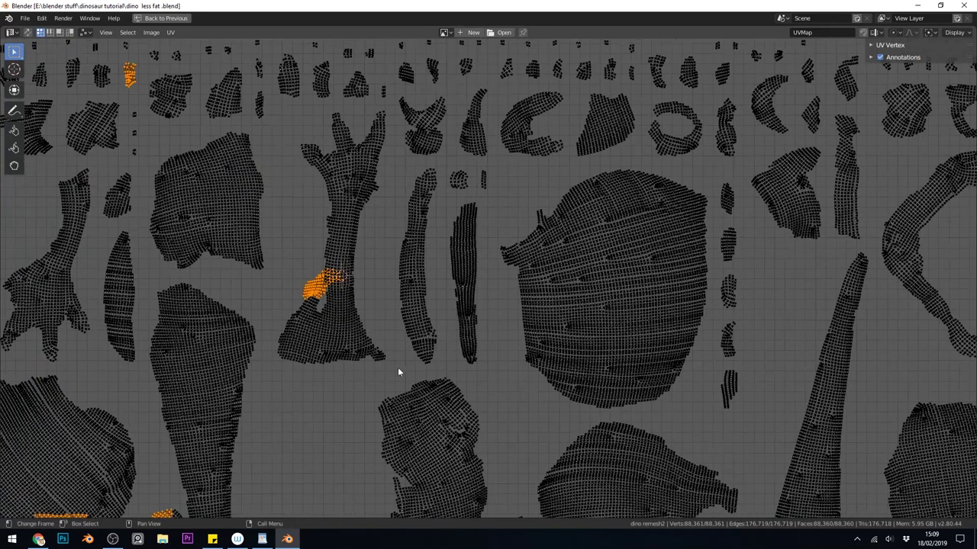
scroll(351, 283, "up", 4)
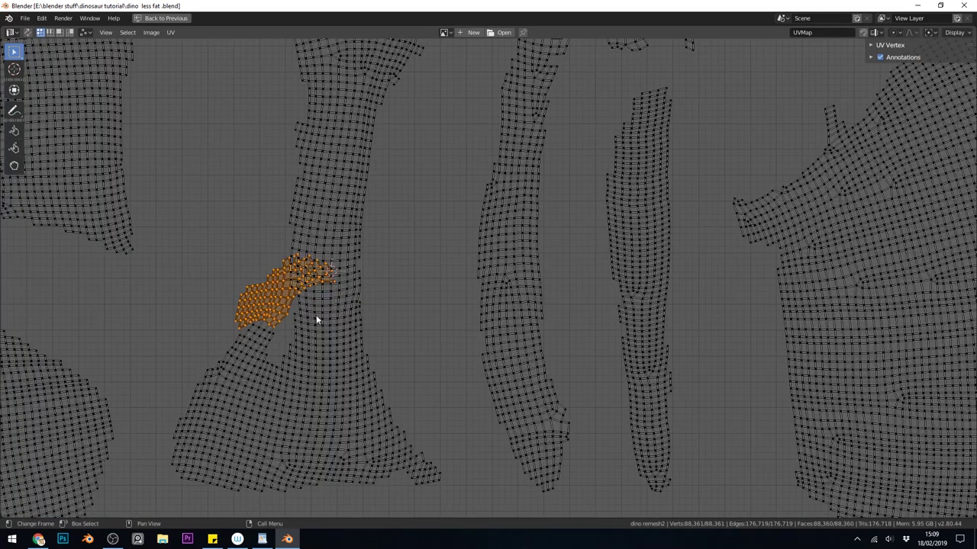
scroll(317, 320, "down", 3)
Step: Deselect the surplus UVs on the large body island with circle select, keeping the patch on the forked island selected
key("c")
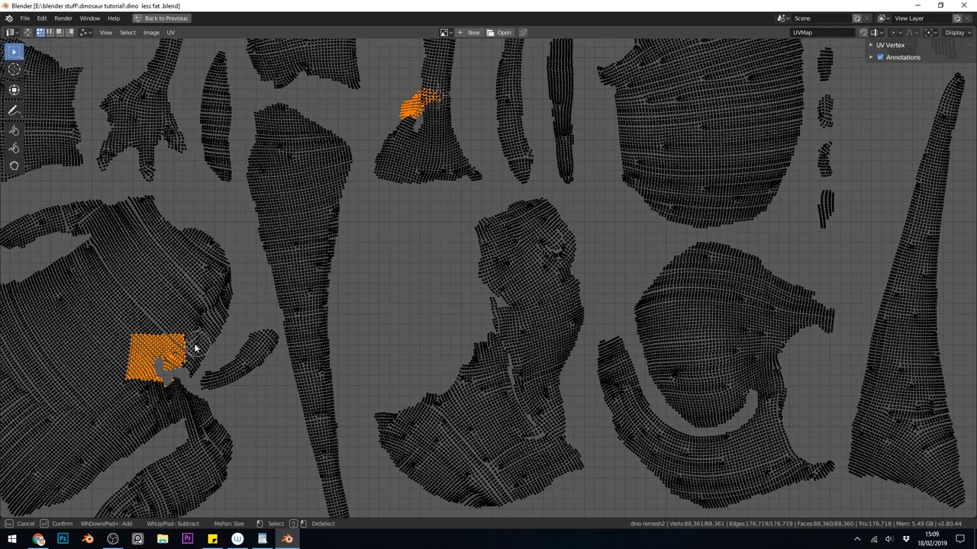
mouse_move(196, 348)
middle_mouse_down()
mouse_move(126, 343)
mouse_move(131, 372)
middle_mouse_up()
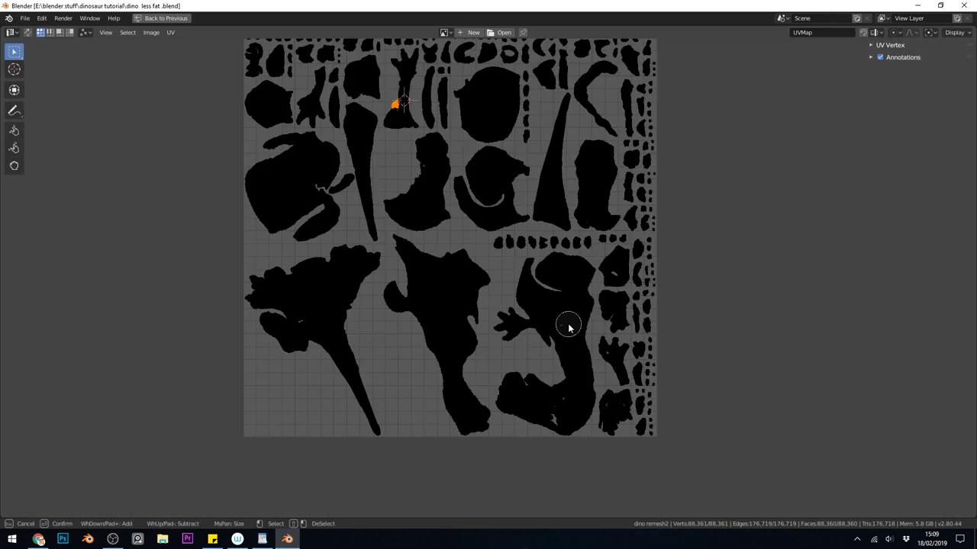
key("Escape")
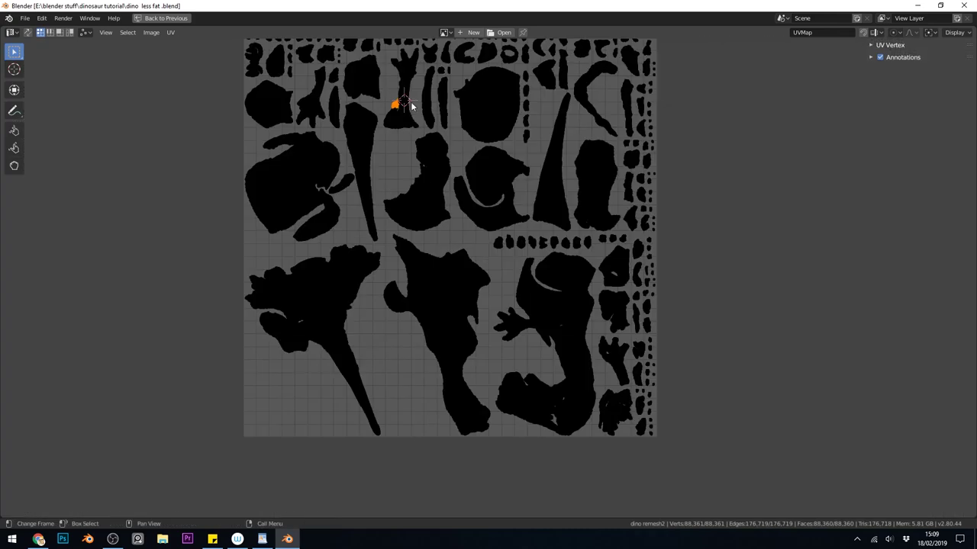
Step: Move the patch still selected on the forked island clear of it, into the empty space beside it
scroll(409, 104, "up", 6)
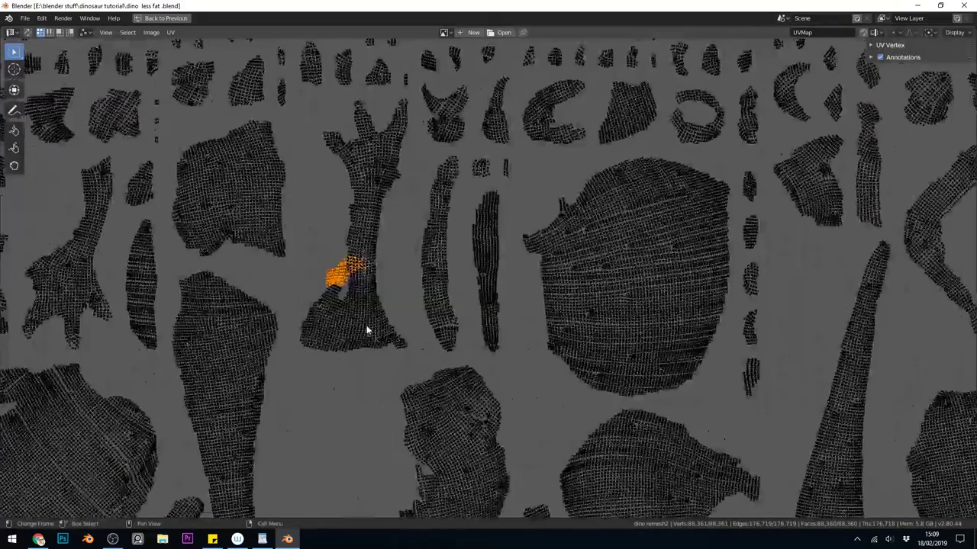
scroll(367, 328, "up", 6)
key("g")
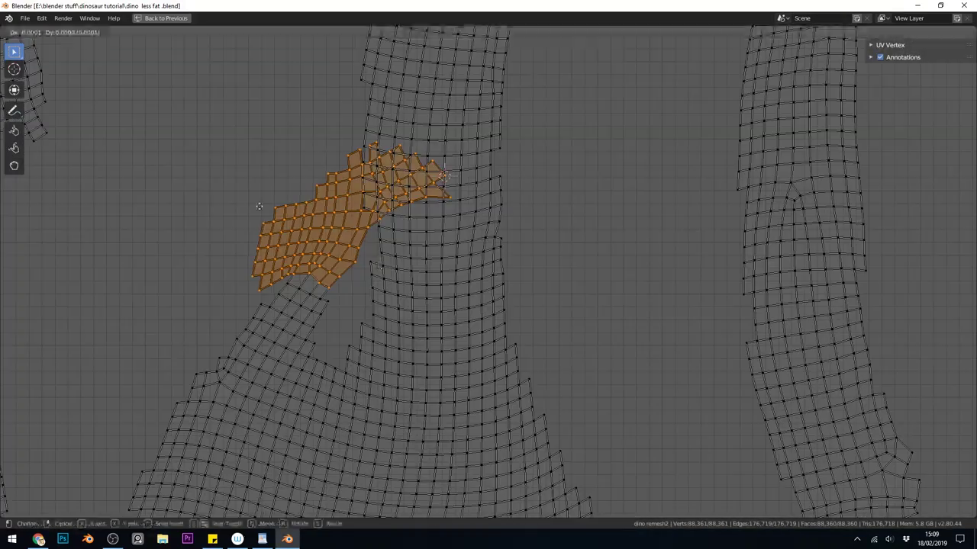
left_click(247, 203)
scroll(408, 230, "down", 4)
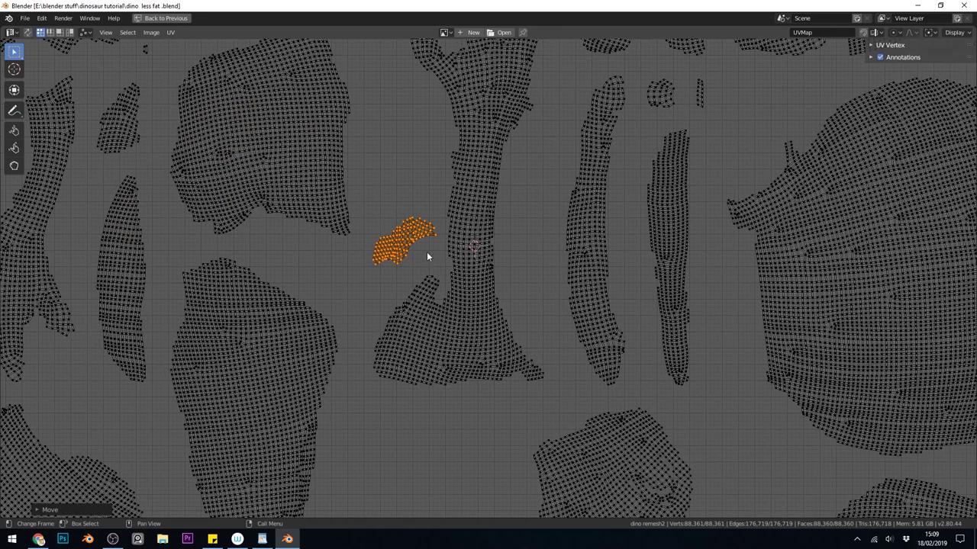
Step: Examine the remaining islands, including the large one with the attached hand, for overlapping UVs
scroll(426, 257, "down", 4)
scroll(420, 281, "up", 3)
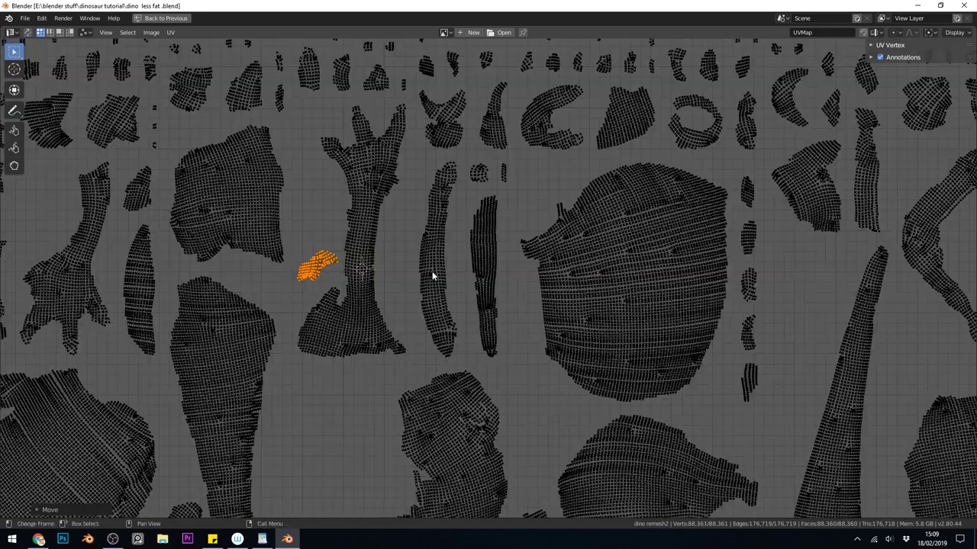
scroll(432, 277, "up", 1)
scroll(433, 276, "up", 2)
middle_click_drag(494, 85, 464, 283)
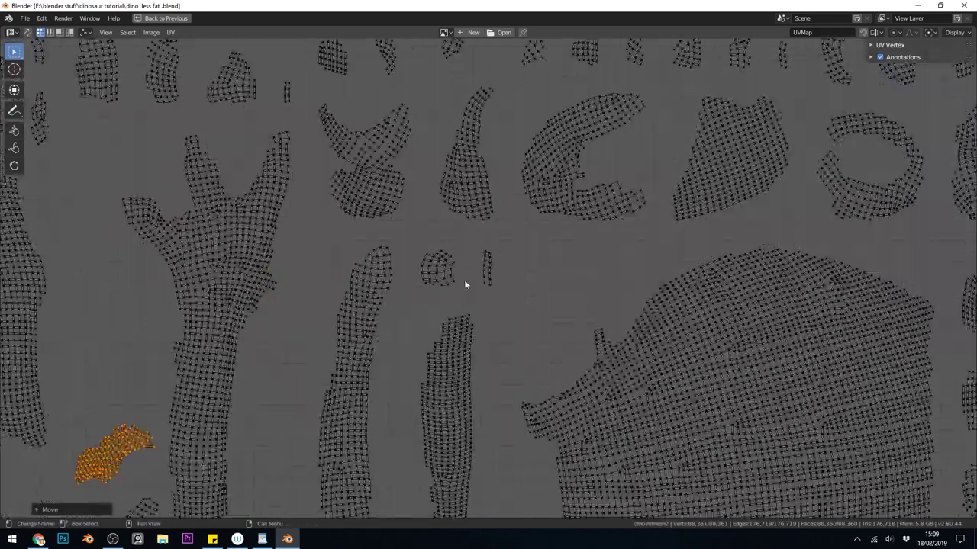
middle_click_drag(779, 308, 321, 285)
middle_click_drag(877, 424, 348, 238)
middle_click_drag(551, 151, 496, 279)
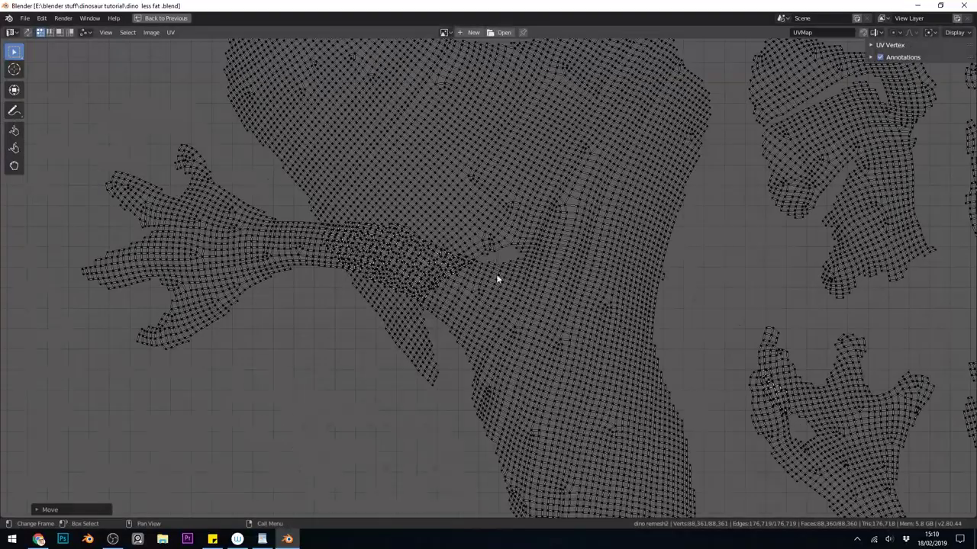
Step: Try to select the overlapping hand by growing two fingertip UVs with sticky selection set to Shared Vertex
left_click(83, 269)
left_click(108, 186, "shift")
scroll(377, 261, "down", 9)
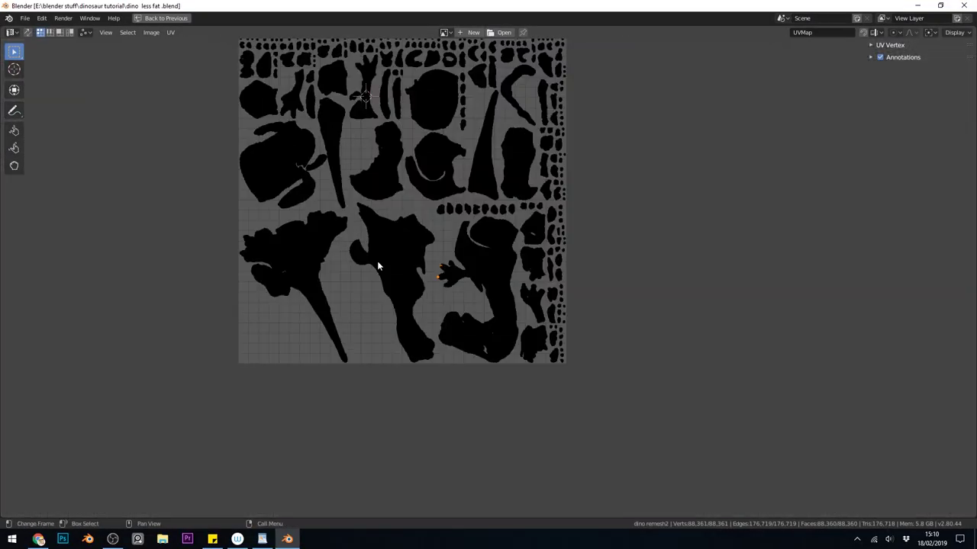
scroll(378, 266, "up", 2)
middle_click_drag(361, 120, 236, 219)
left_click(86, 33)
left_click(103, 67)
scroll(203, 321, "up", 4)
middle_click_drag(203, 321, 360, 137)
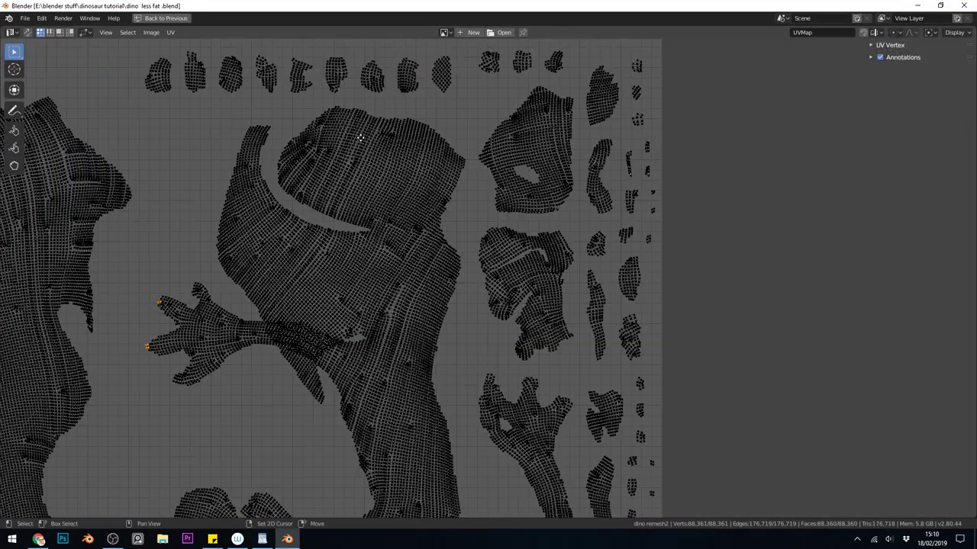
key("ctrl+KP_Add")
key("ctrl+KP_Add")
key("ctrl+KP_Add")
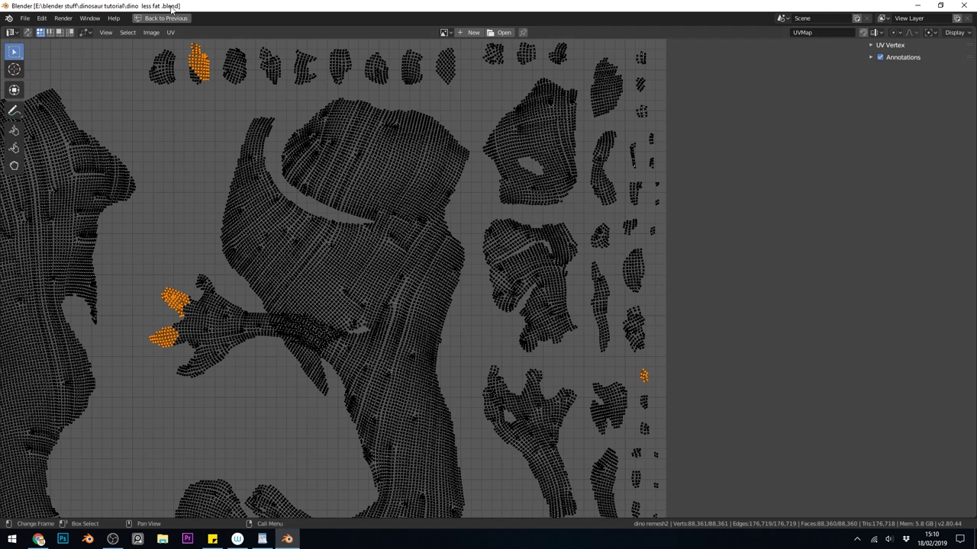
Step: Set the sticky selection mode to Shared Location and clear the fingertip selection
left_click(89, 31)
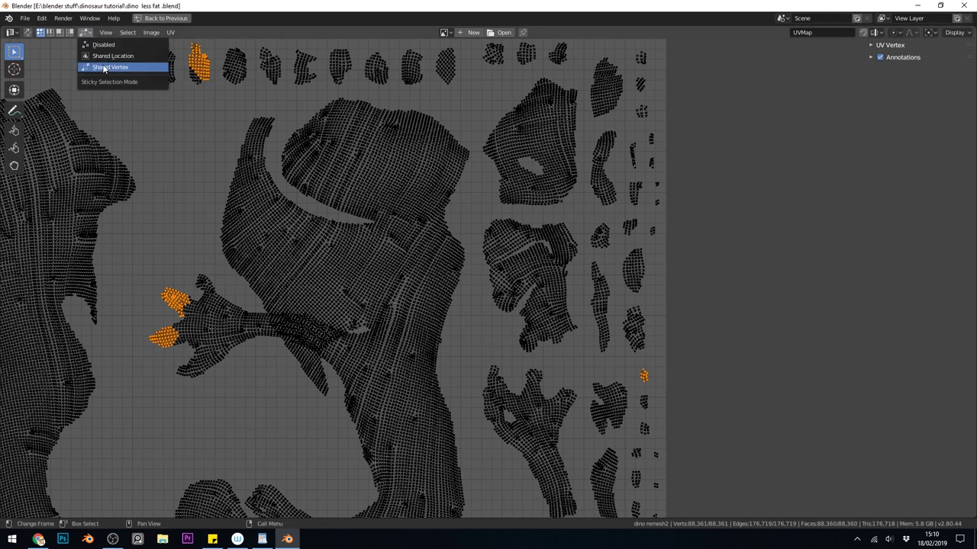
left_click(107, 56)
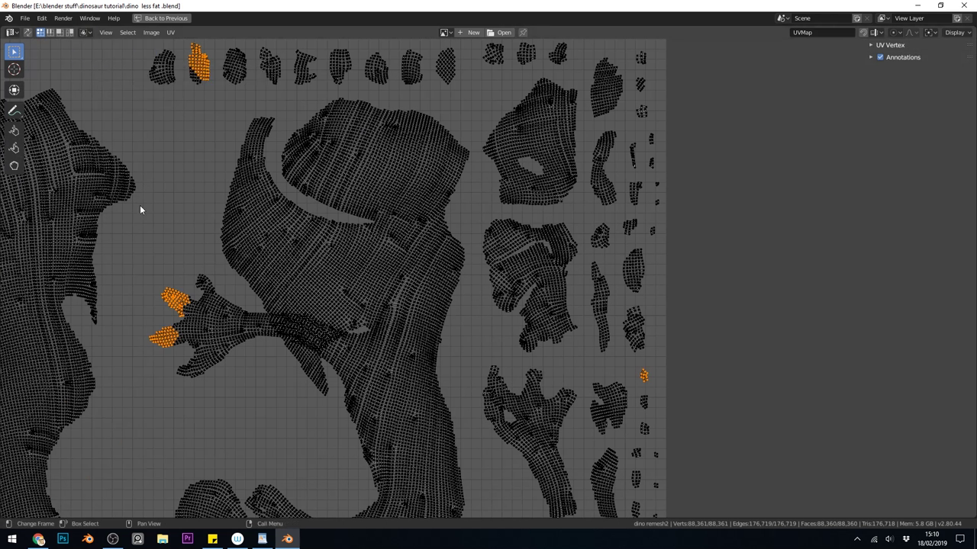
key("ctrl+KP_Subtract")
key("ctrl+KP_Subtract")
key("ctrl+KP_Subtract")
key("ctrl+KP_Subtract")
key("ctrl+KP_Subtract")
key("ctrl+KP_Subtract")
scroll(187, 238, "down", 4)
scroll(304, 306, "up", 4)
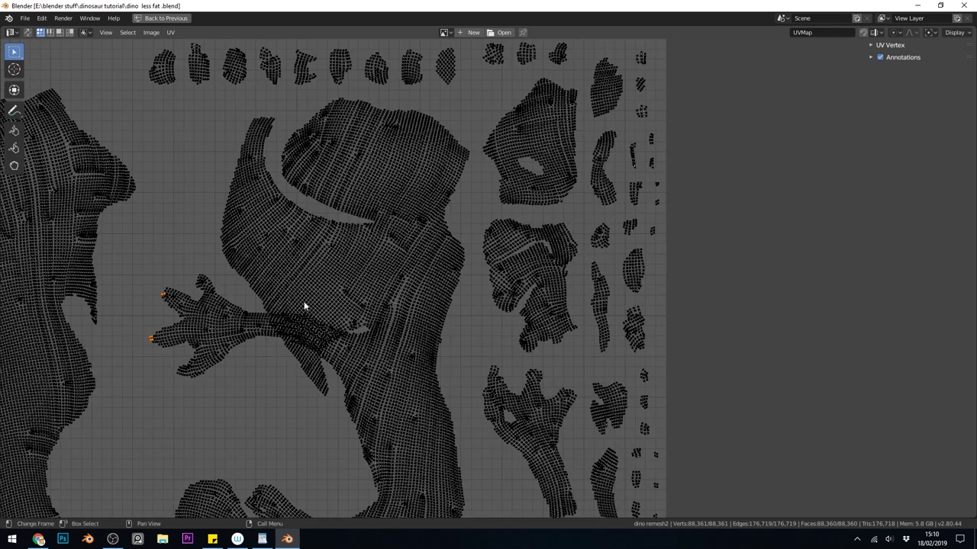
key("a")
key("a")
Step: Select one fingertip UV of the hand and grow the selection over the whole hand and arm up to the body
left_click(154, 336)
key("ctrl+KP_Add")
key("ctrl+KP_Add")
key("ctrl+KP_Add")
key("ctrl+KP_Add")
key("ctrl+KP_Add")
key("ctrl+KP_Add")
key("ctrl+KP_Add")
key("ctrl+KP_Add")
key("ctrl+KP_Add")
key("ctrl+KP_Add")
key("ctrl+KP_Add")
key("ctrl+KP_Add")
key("ctrl+KP_Add")
key("ctrl+KP_Add")
key("ctrl+KP_Add")
key("ctrl+KP_Add")
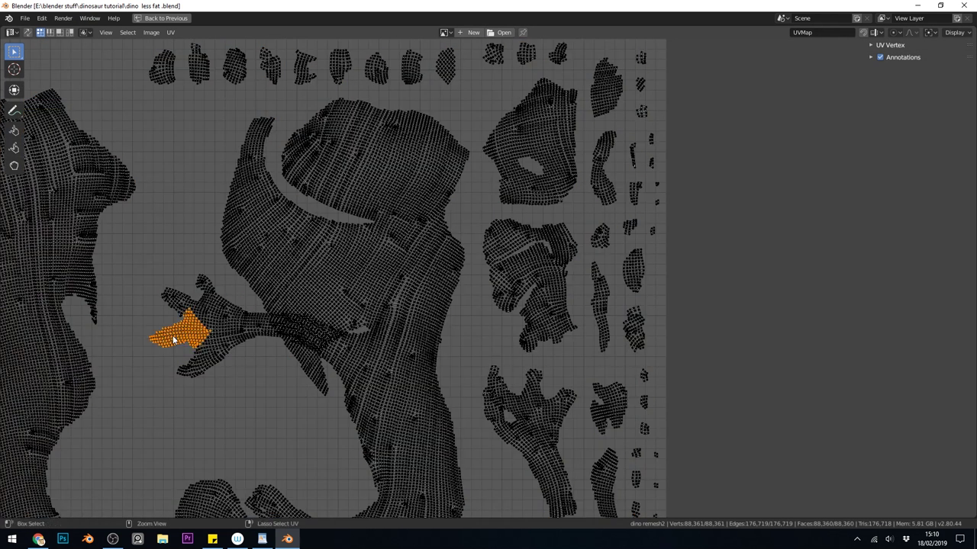
key("ctrl+KP_Add")
key("ctrl+KP_Add")
key("ctrl+KP_Add")
key("ctrl+KP_Add")
key("ctrl+KP_Add")
key("ctrl+KP_Add")
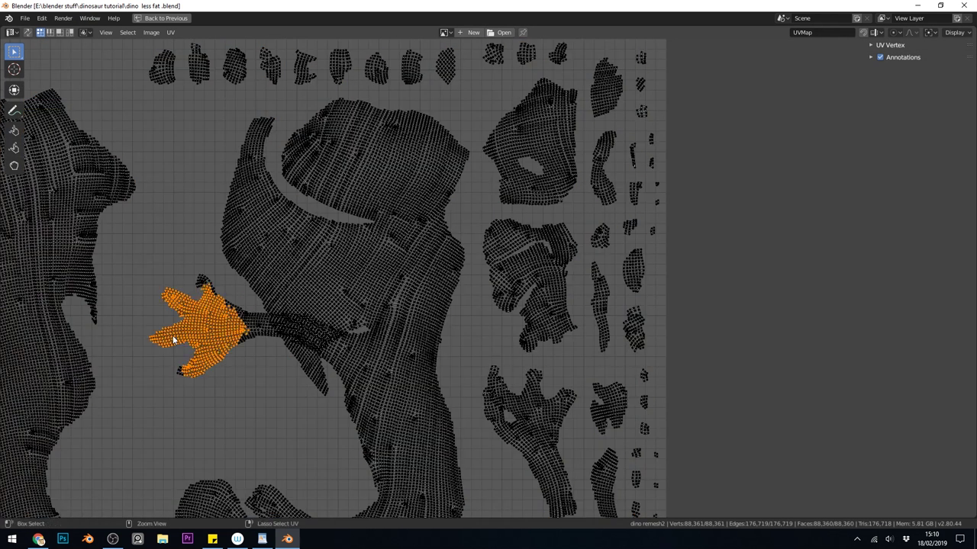
key("ctrl+KP_Add")
key("ctrl+KP_Add")
key("ctrl+KP_Add")
key("ctrl+KP_Add")
key("ctrl+KP_Add")
key("ctrl+KP_Add")
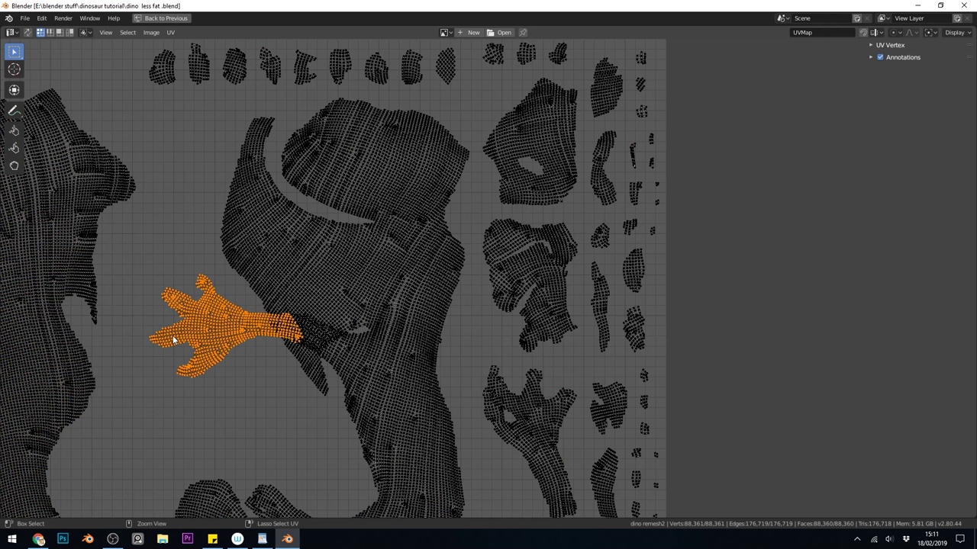
key("ctrl+KP_Add")
key("ctrl+KP_Add")
key("ctrl+KP_Add")
key("ctrl+KP_Add")
key("ctrl+KP_Add")
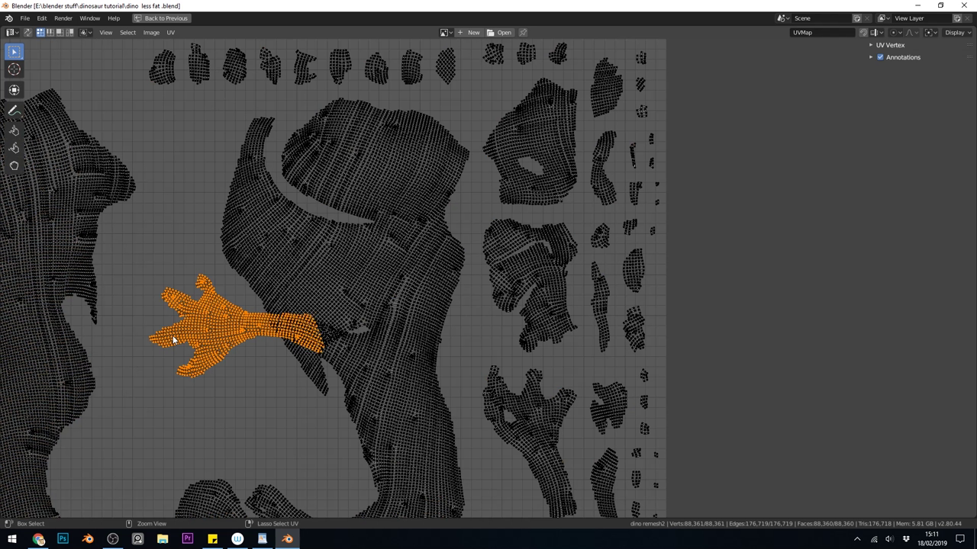
key("ctrl+KP_Add")
key("ctrl+KP_Add")
key("ctrl+KP_Add")
key("ctrl+KP_Add")
key("ctrl+KP_Add")
key("ctrl+KP_Add")
key("ctrl+KP_Add")
key("ctrl+KP_Add")
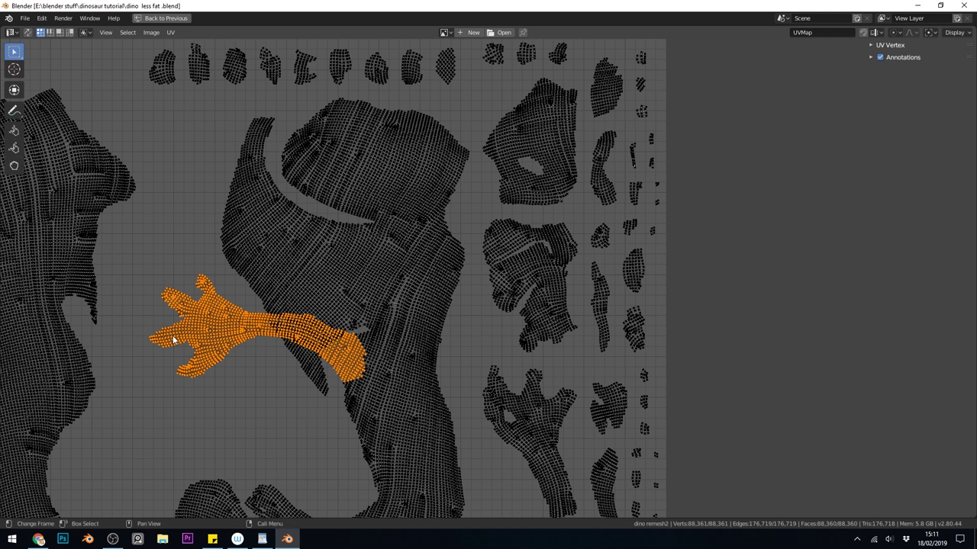
Step: Trim the arm selection with circle select, deselecting the surplus UVs where it spreads into the body
key("c")
mouse_move(355, 344)
left_mouse_down()
mouse_move(375, 349)
mouse_move(367, 370)
left_mouse_up()
mouse_move(367, 370)
middle_mouse_down()
mouse_move(374, 343)
mouse_move(352, 413)
middle_mouse_up()
key("Escape")
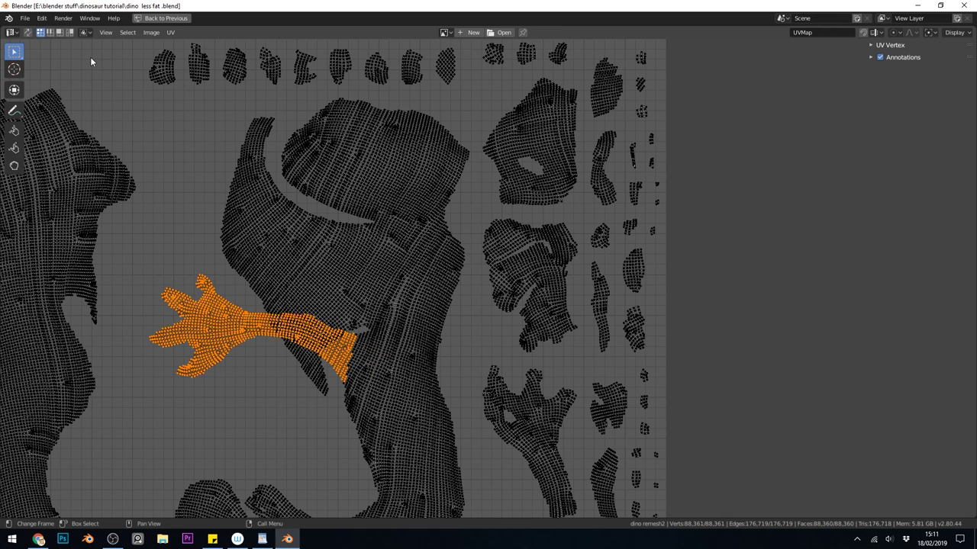
Step: Disable sticky selection and move the selected hand and arm off the large island into the empty space below it
left_click(86, 32)
left_click(100, 42)
key("g")
right_click(264, 359)
key("g")
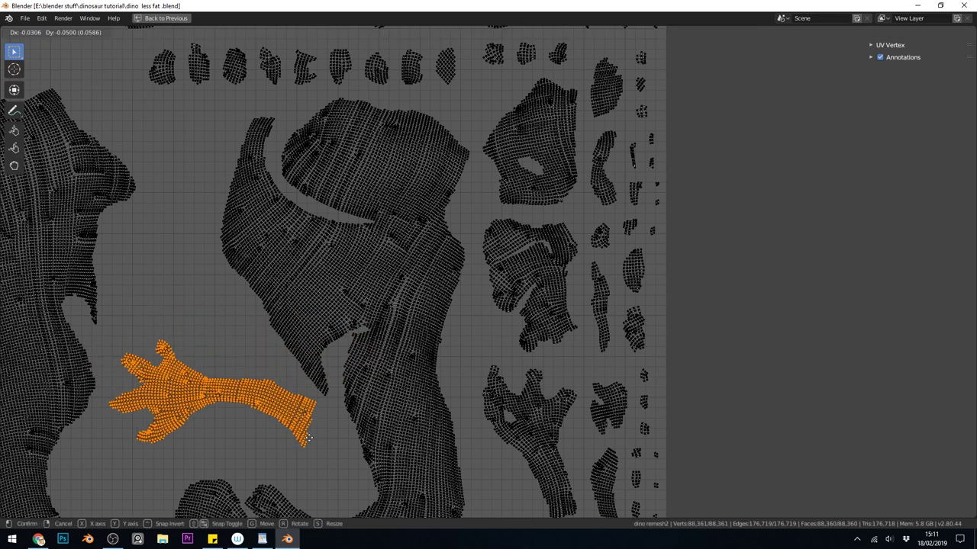
left_click(245, 454)
Step: Set sticky selection to Shared Location and circle-select the overlapping outer finger of the small hand island
middle_click_drag(446, 419, 430, 225)
middle_click_drag(220, 386, 478, 288)
scroll(478, 288, "up", 1)
scroll(845, 358, "up", 3)
middle_click_drag(827, 312, 522, 354)
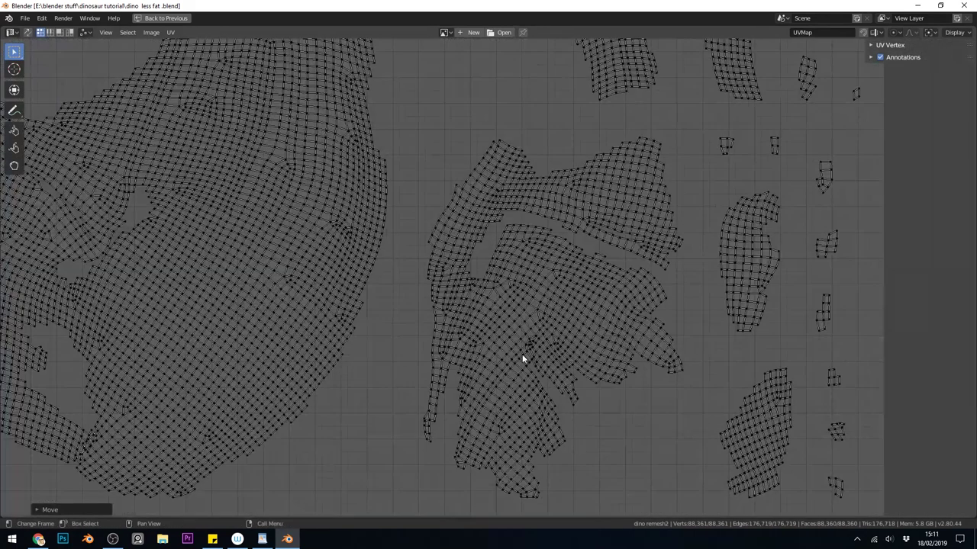
middle_click_drag(631, 121, 576, 412)
scroll(519, 336, "up", 2)
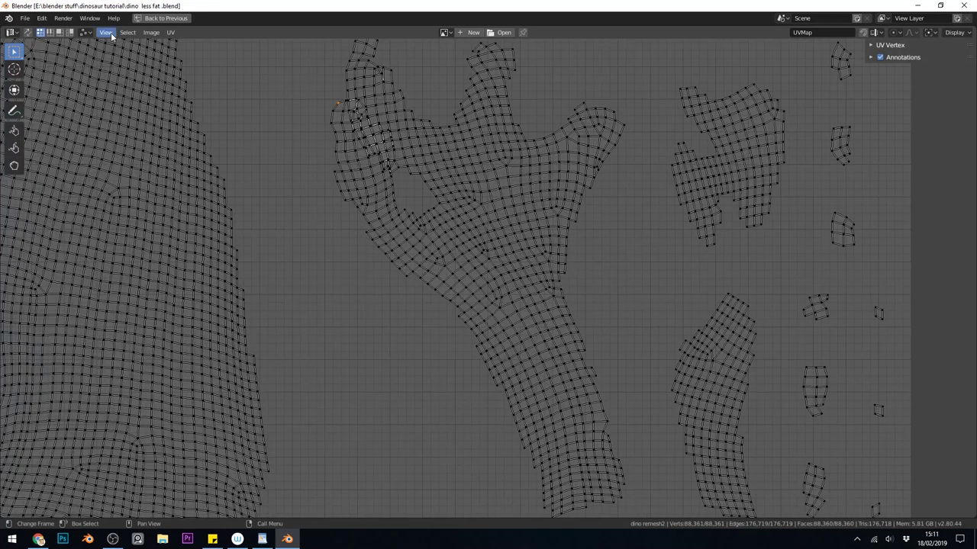
left_click(86, 32)
left_click(107, 56)
key("c")
mouse_move(338, 109)
left_mouse_down()
mouse_move(382, 223)
mouse_move(416, 273)
left_mouse_up()
right_click(399, 262)
Step: Move the selected finger off the small hand island into the free space beside it
key("g")
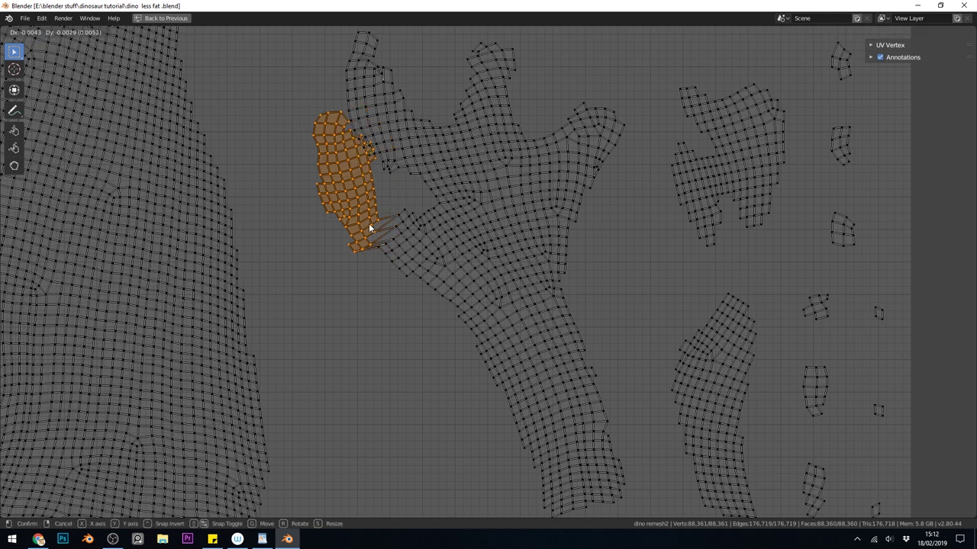
right_click(371, 227)
key("g")
right_click(132, 106)
key("g")
left_click(276, 150)
scroll(481, 220, "down", 5)
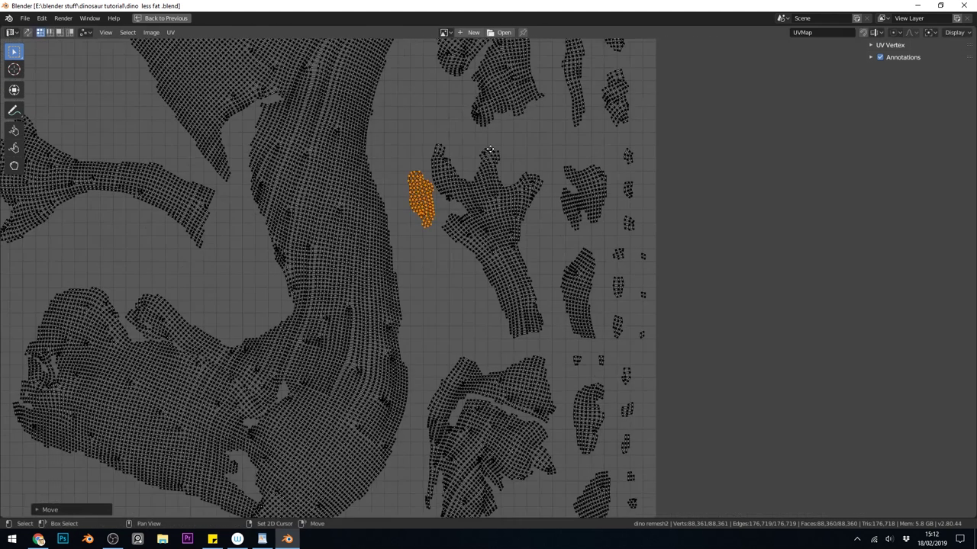
middle_click_drag(481, 221, 455, 61)
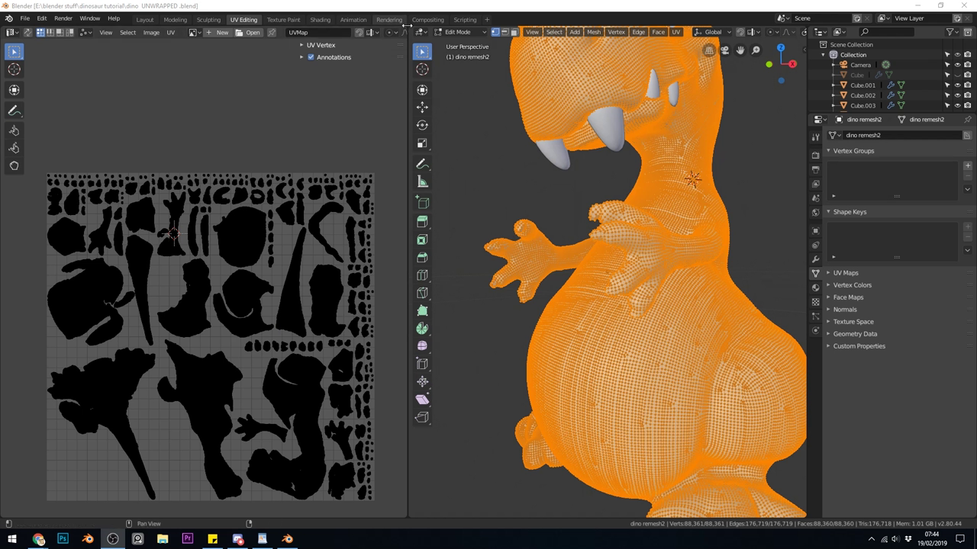
Step: Split the UV editor area in two, turn the upper half into a Shader Editor and hide its sidebar
left_click_drag(404, 30, 412, 274)
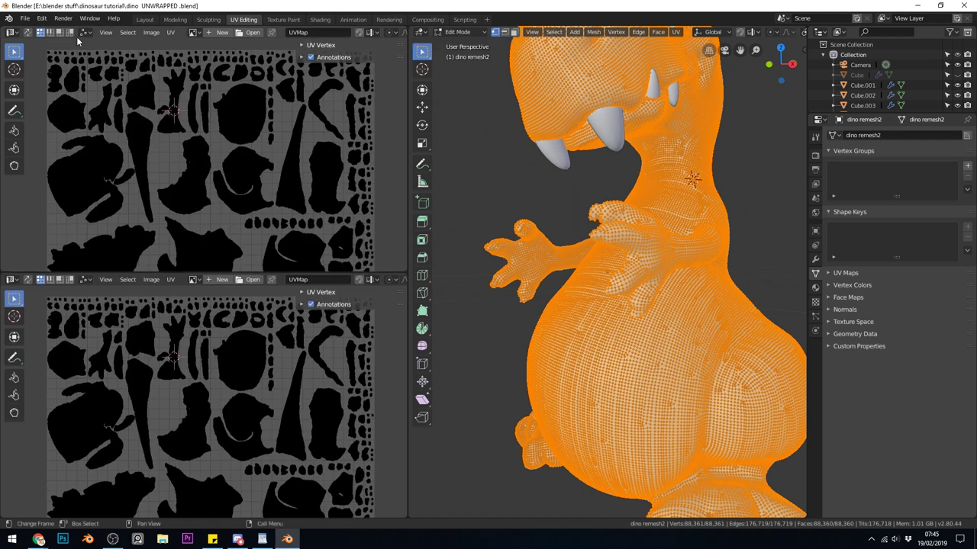
left_click(12, 32)
left_click(38, 105)
middle_click_drag(210, 226, 263, 176)
scroll(263, 176, "up", 2)
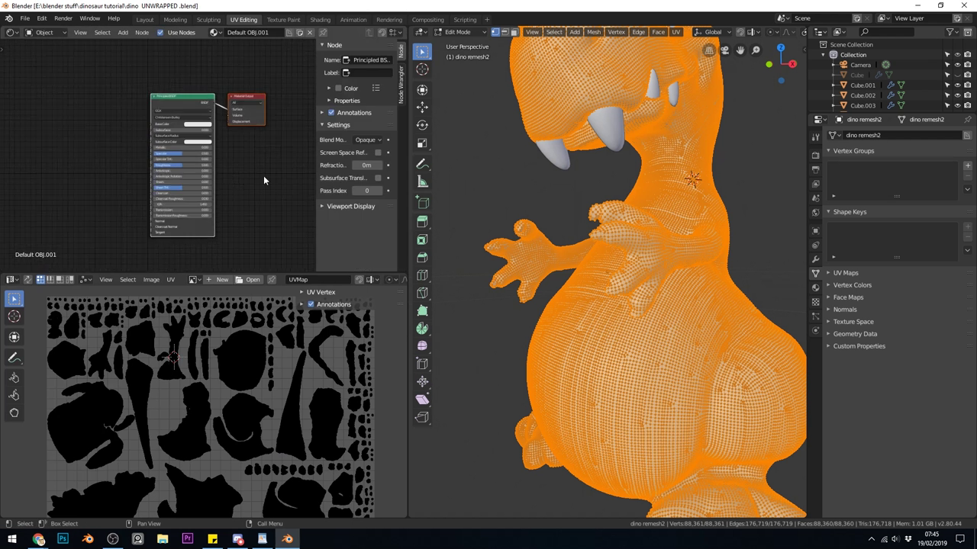
key("n")
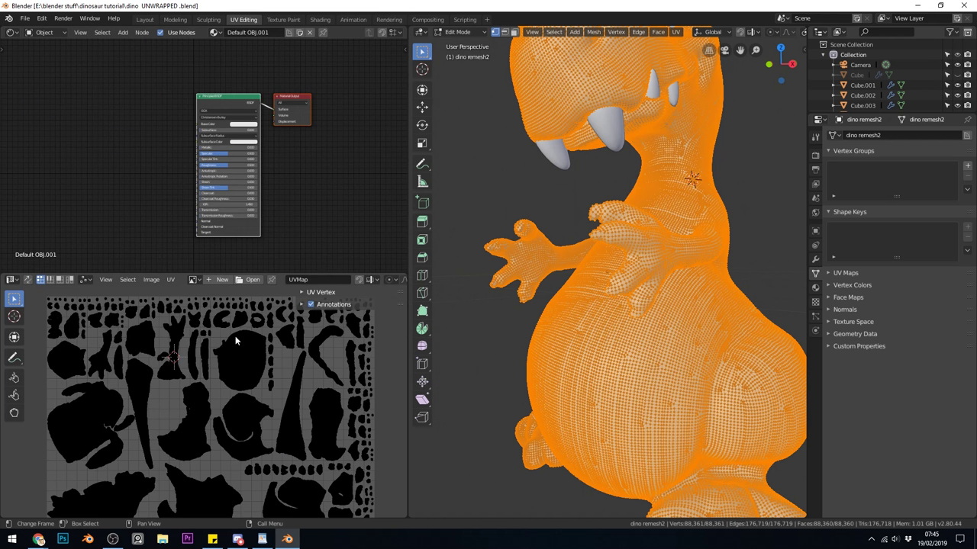
Step: Create a new blank image named dino normal at 2048 by 2048 px with alpha disabled
left_click(222, 280)
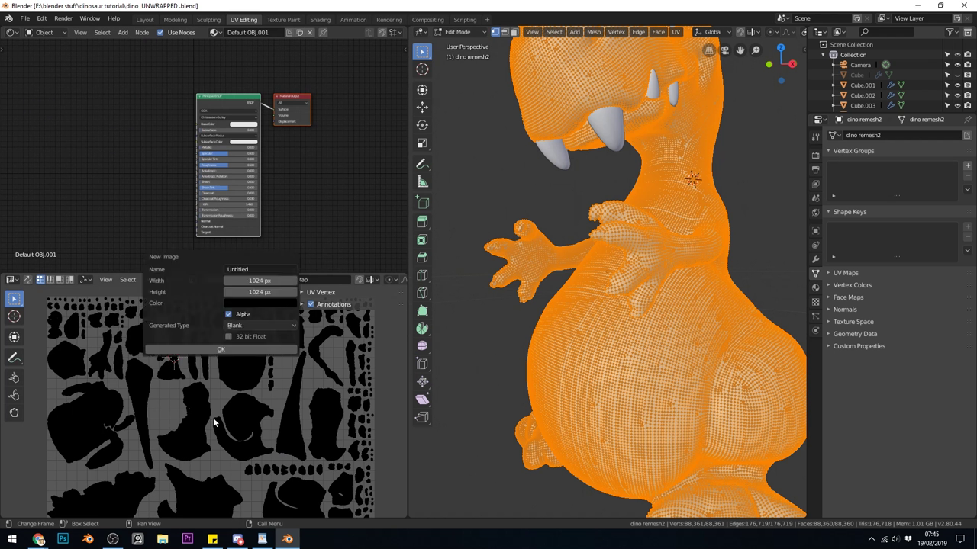
left_click(257, 271)
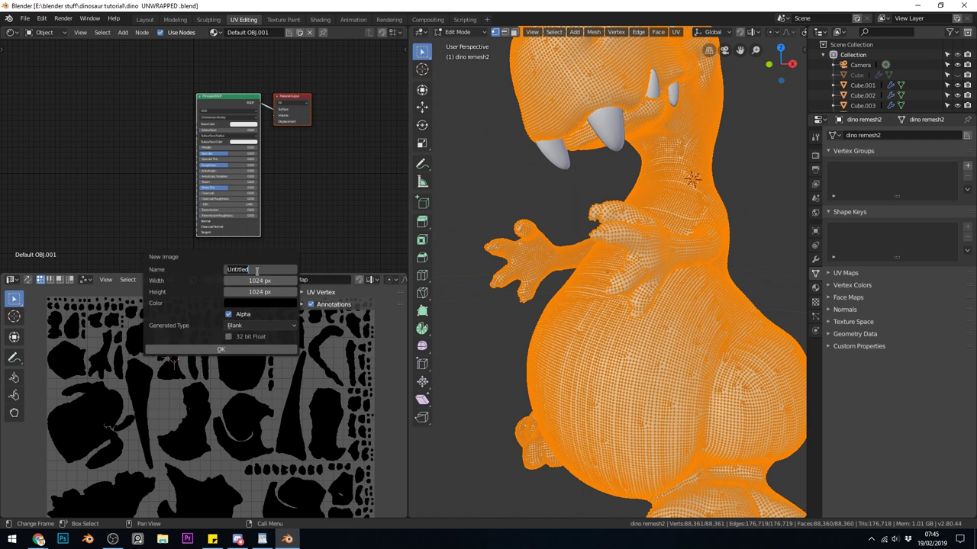
type("dino normal")
key("Tab")
type("2048")
key("Tab")
type("2")
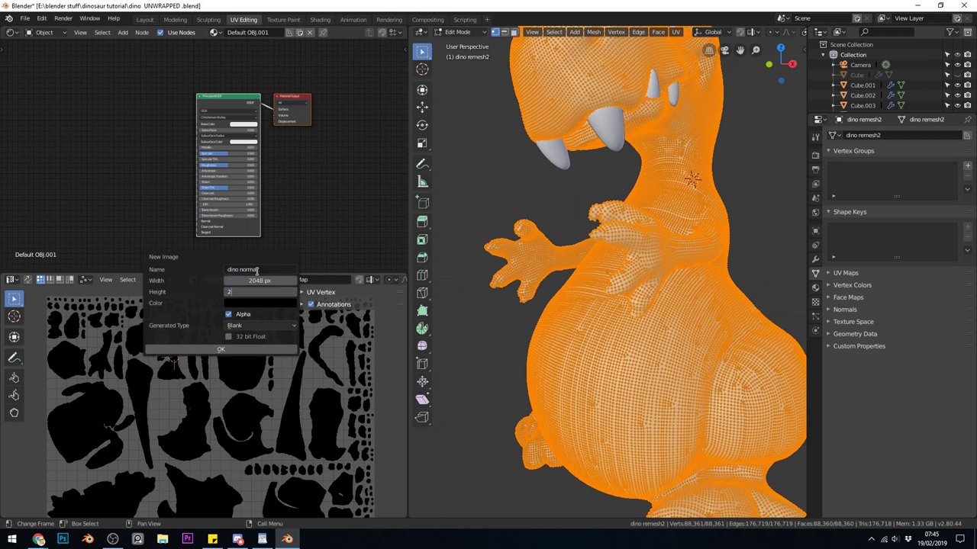
type("048")
left_click(231, 317)
left_click(225, 348)
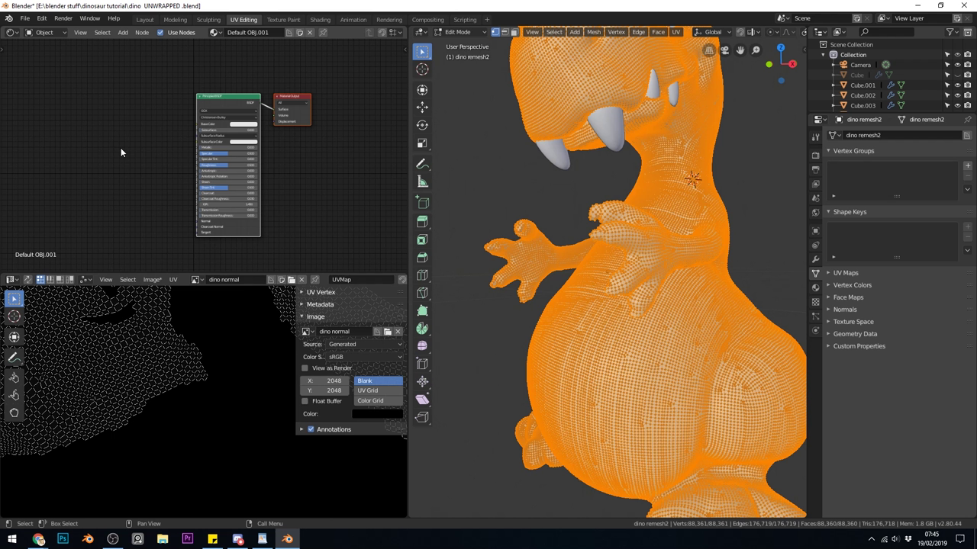
Step: Add an Image Texture node beside the Principled BSDF, assign it the dino normal image and set it to Non-Color Data
key("shift+a")
mouse_move(97, 193)
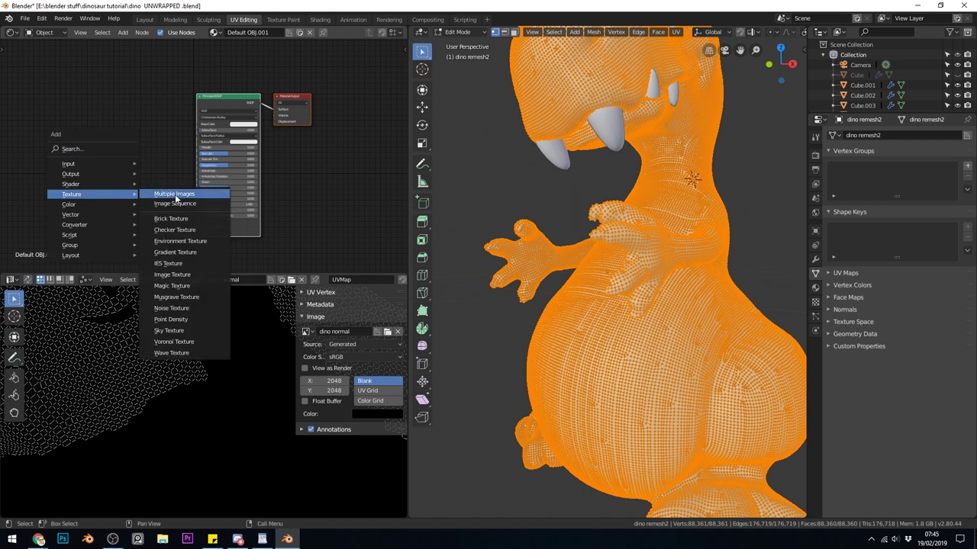
left_click(184, 274)
left_click(81, 120)
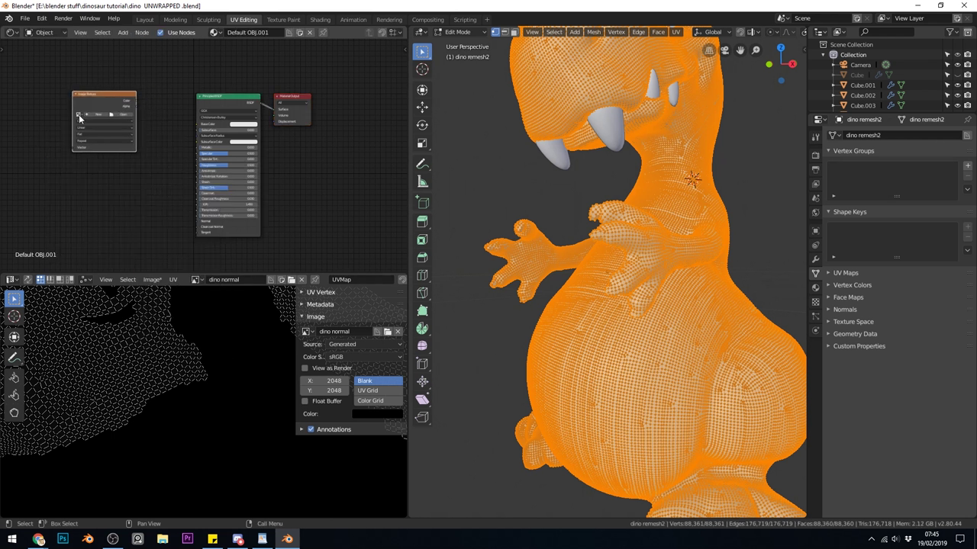
left_click(79, 114)
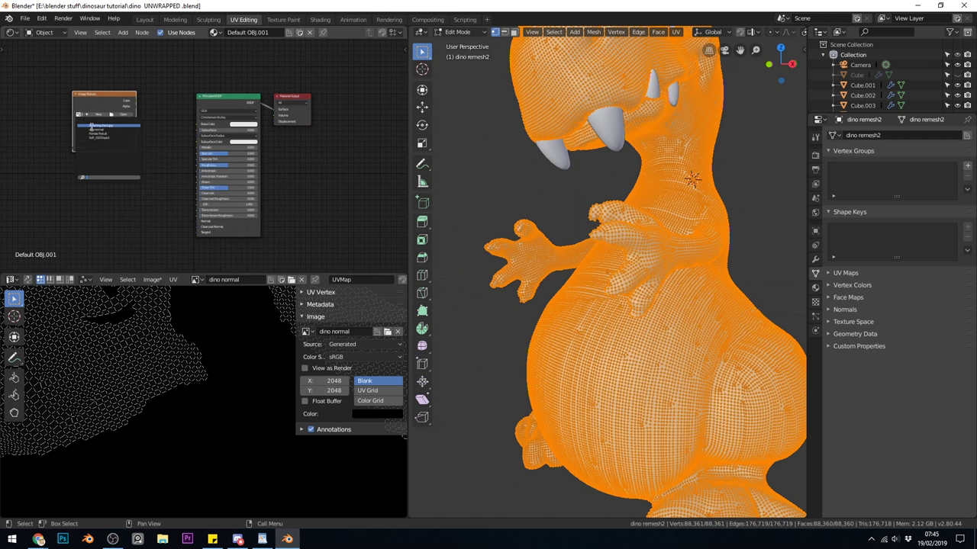
left_click(115, 130)
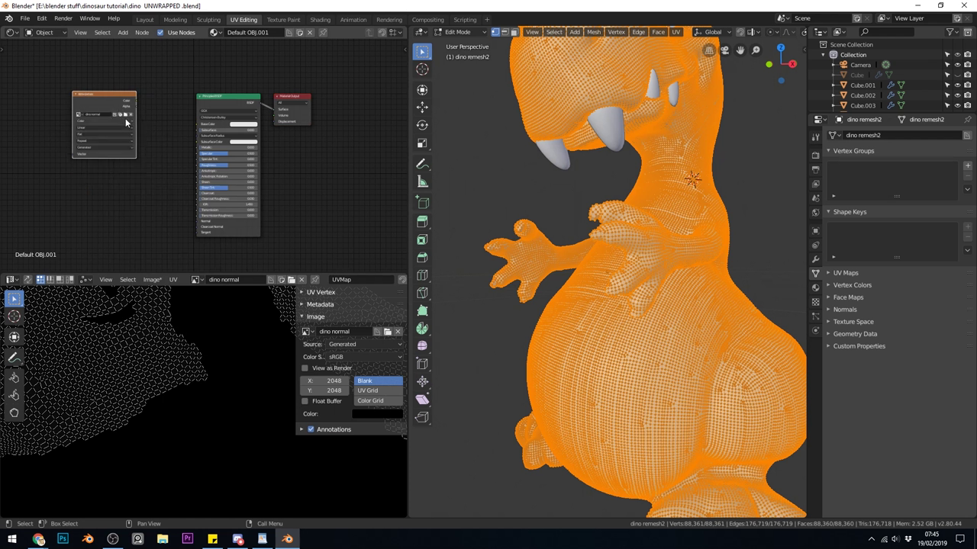
left_click(120, 122)
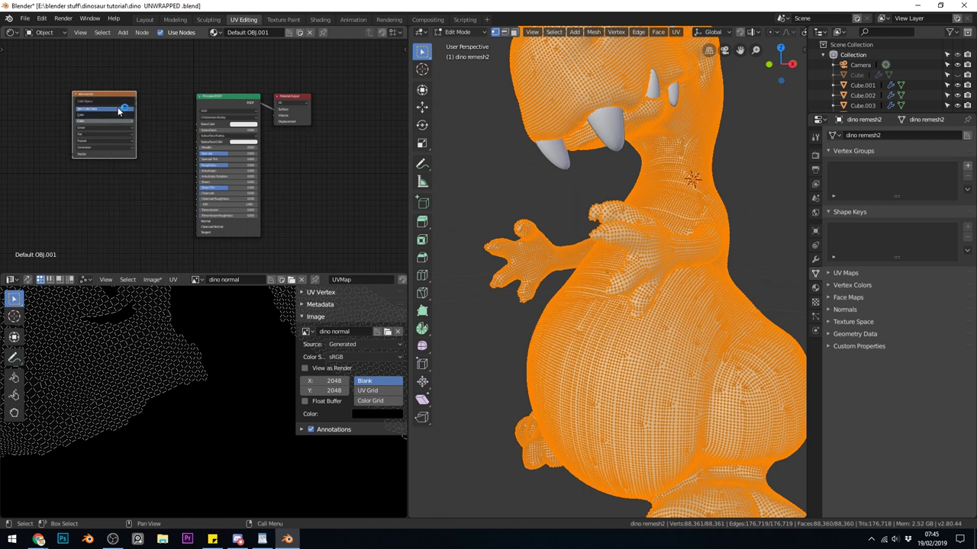
left_click(119, 109)
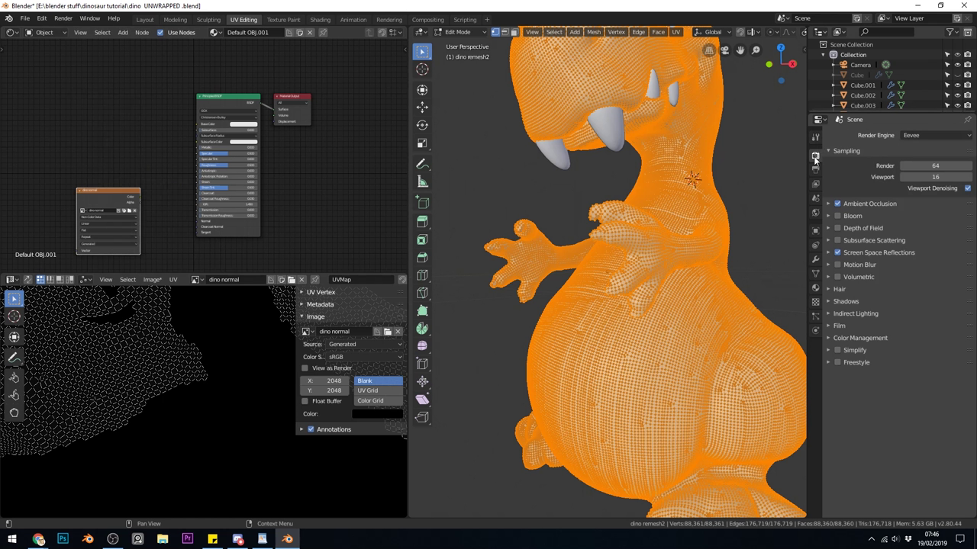
Step: Bake the normal map in Cycles, using Bake from Multires with the bake mode set to Normals
left_click(928, 135)
left_click(926, 102)
left_click(831, 363)
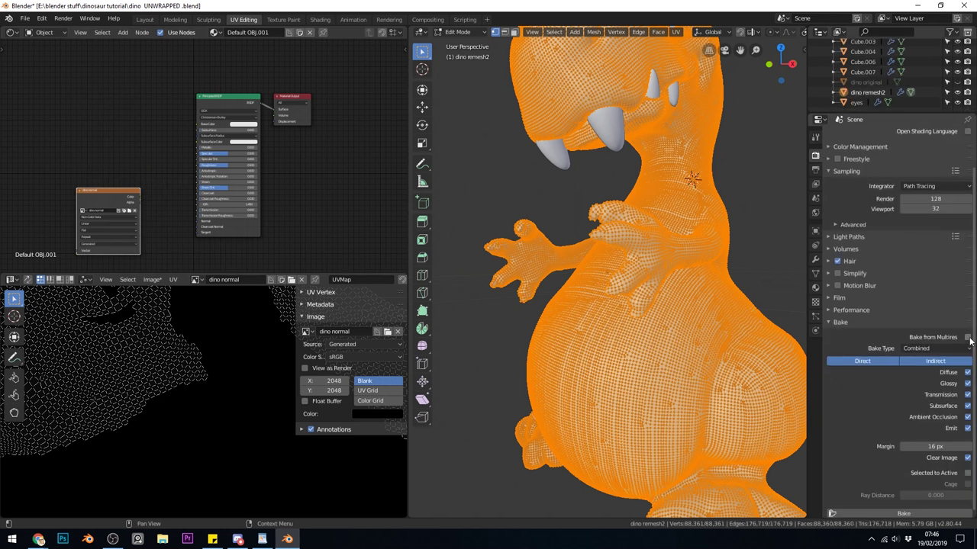
left_click(968, 378)
left_click(937, 389)
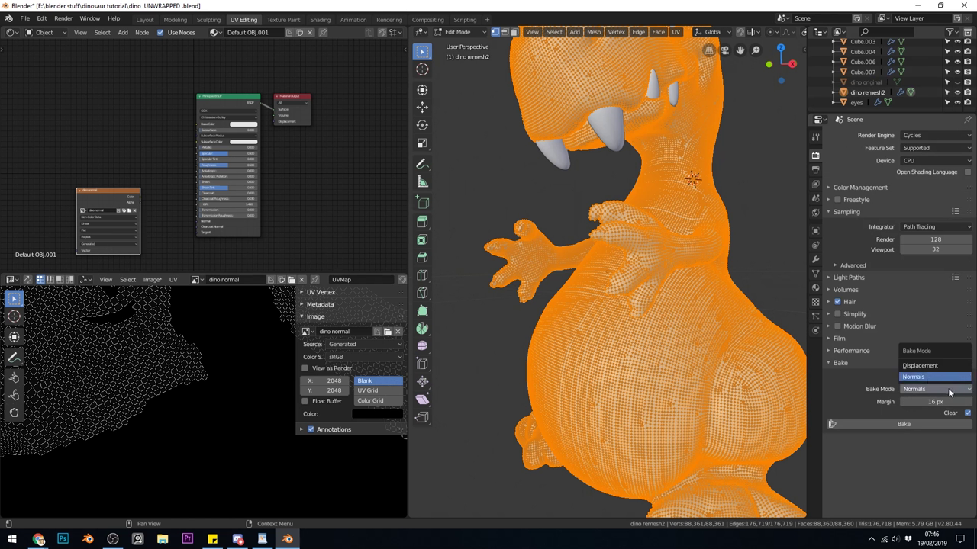
left_click(924, 377)
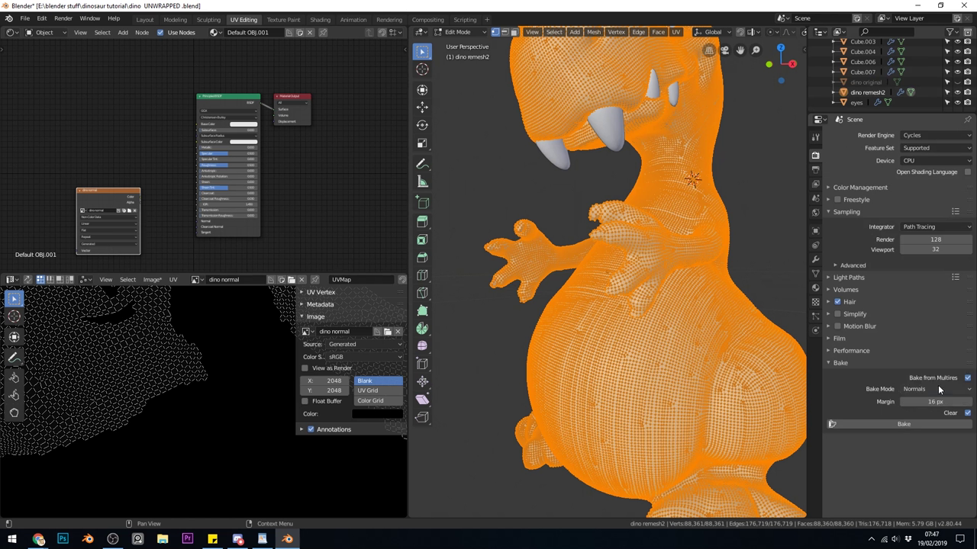
left_click(882, 422)
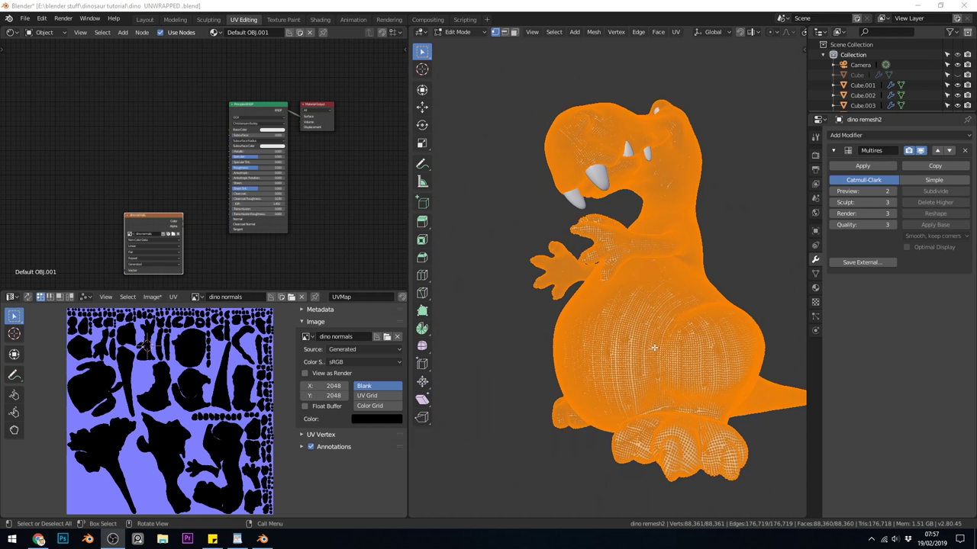
Step: Return the dinosaur to Object Mode and save the baked normal map as dino normals.png
key("Tab")
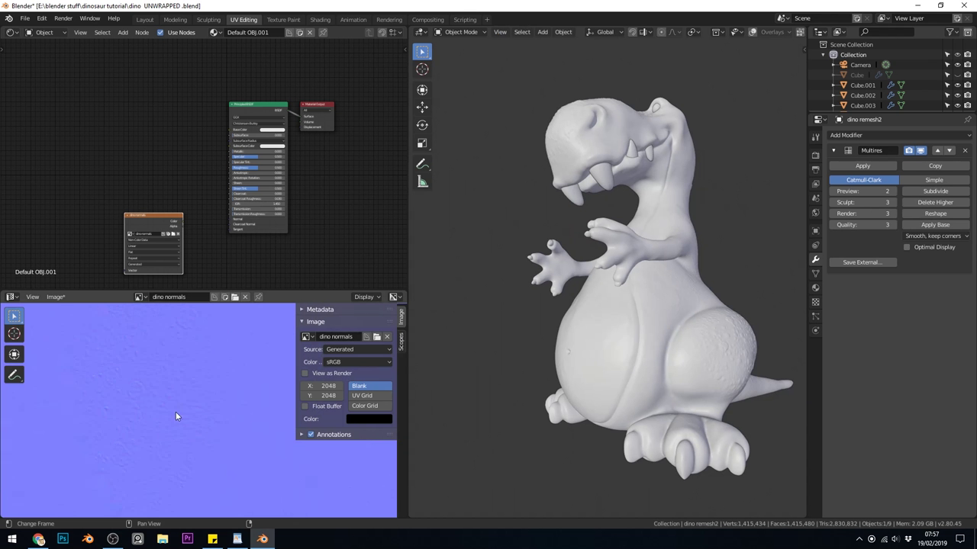
left_click(55, 297)
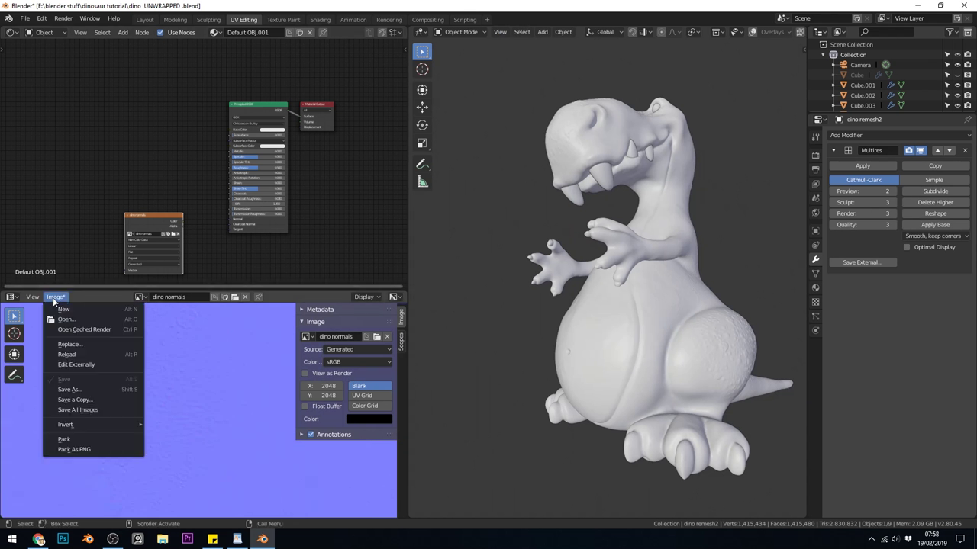
left_click(73, 391)
double_click(276, 128)
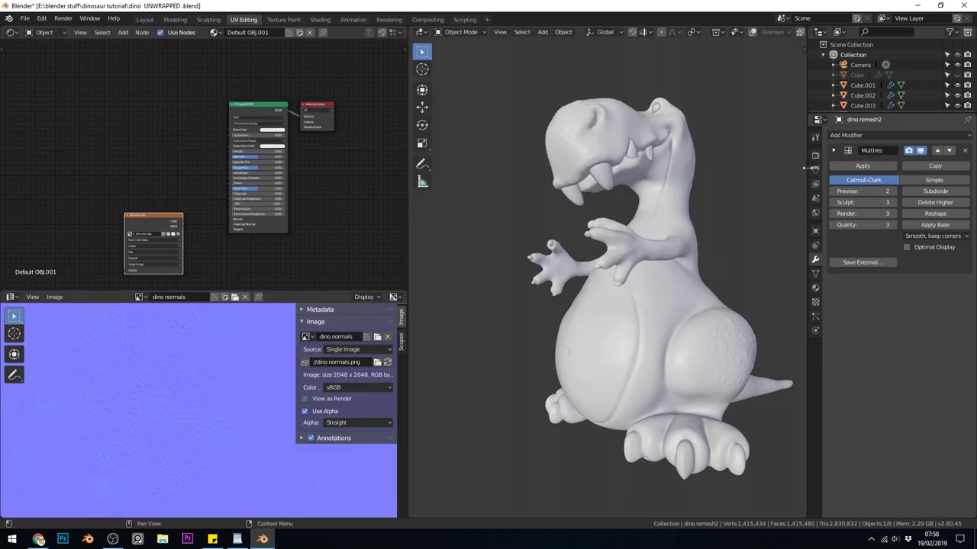
Step: Duplicate the dino remesh2 object in place and rename the copy dino hp
left_click(815, 155)
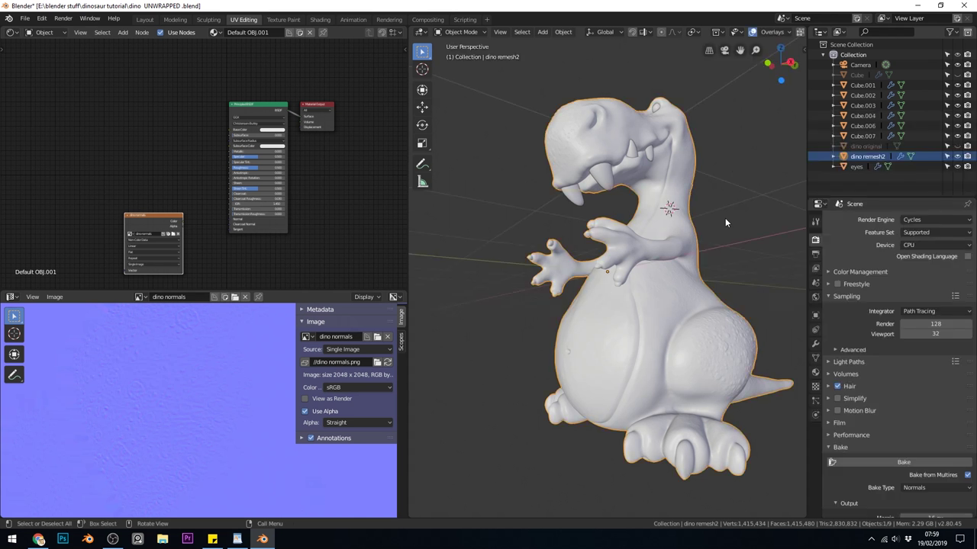
middle_click_drag(725, 218, 725, 218, "shift")
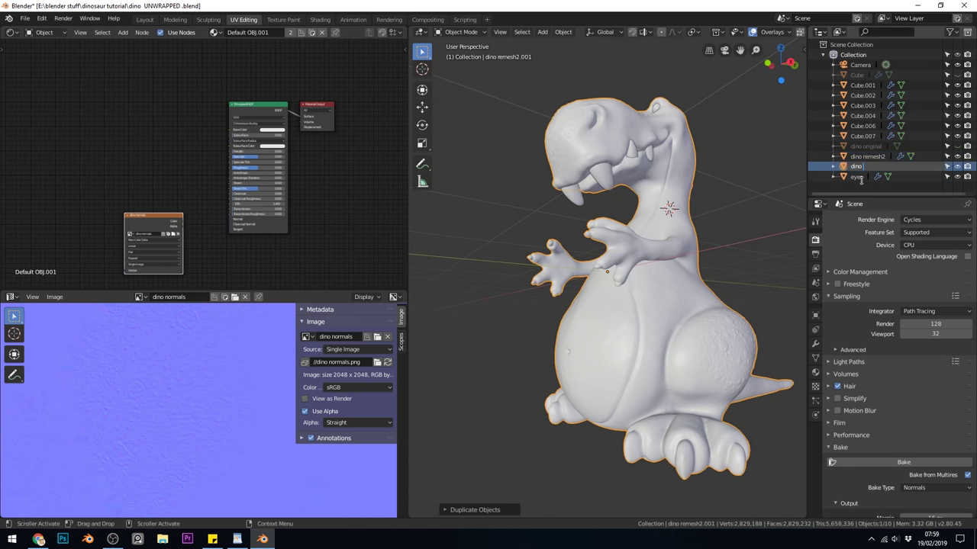
type("hp")
key("Return")
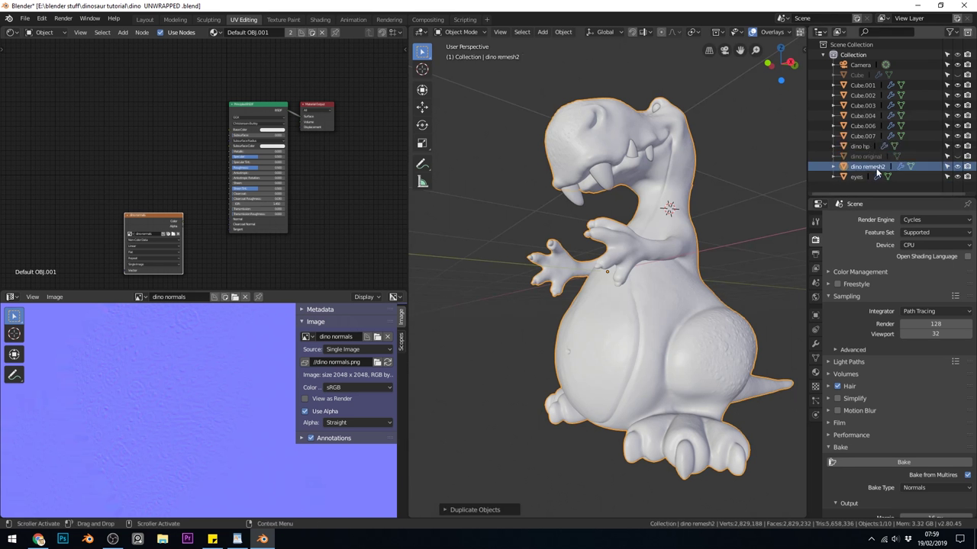
Step: Set the preview, sculpt and render levels of dino remesh2's Multires modifier to 0
left_click(866, 166)
left_click(815, 345)
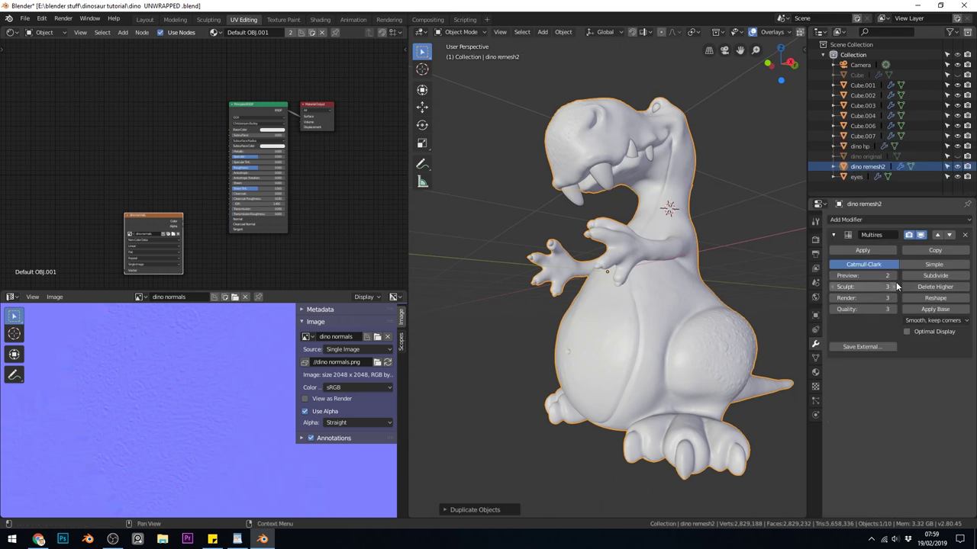
left_click(833, 275)
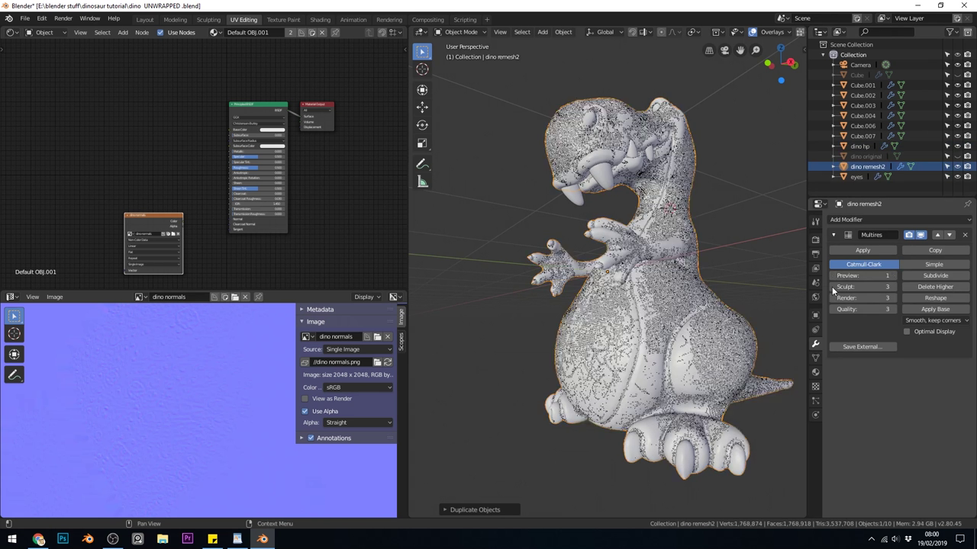
left_click(832, 286)
left_click(832, 286)
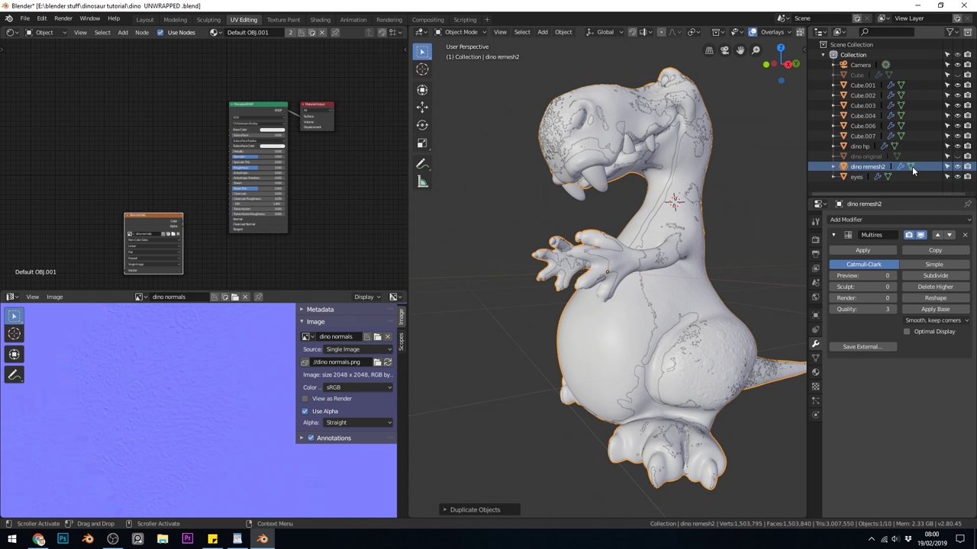
Step: Select dino hp and dino remesh2 together and create a new 2048 by 2048 px image named dino cavity
left_click(860, 146)
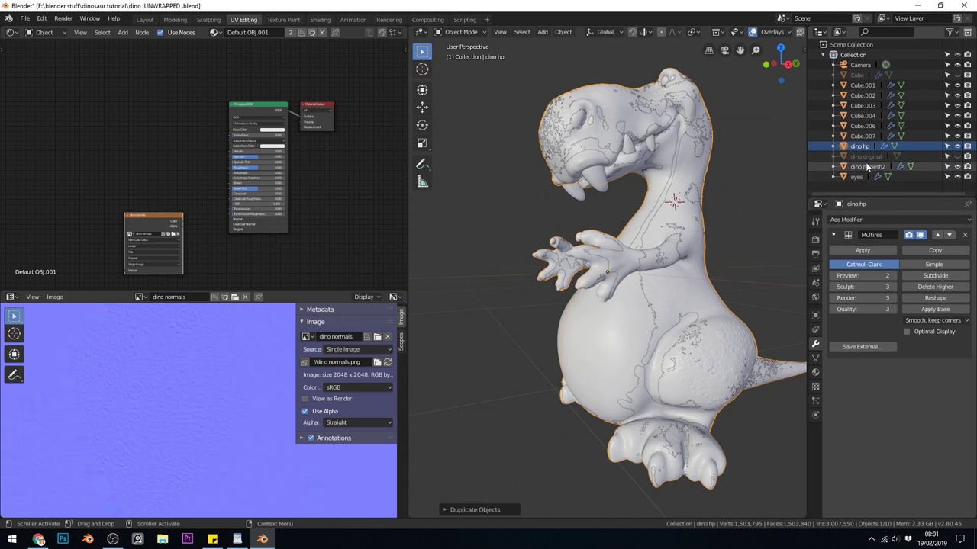
left_click(867, 166, "ctrl")
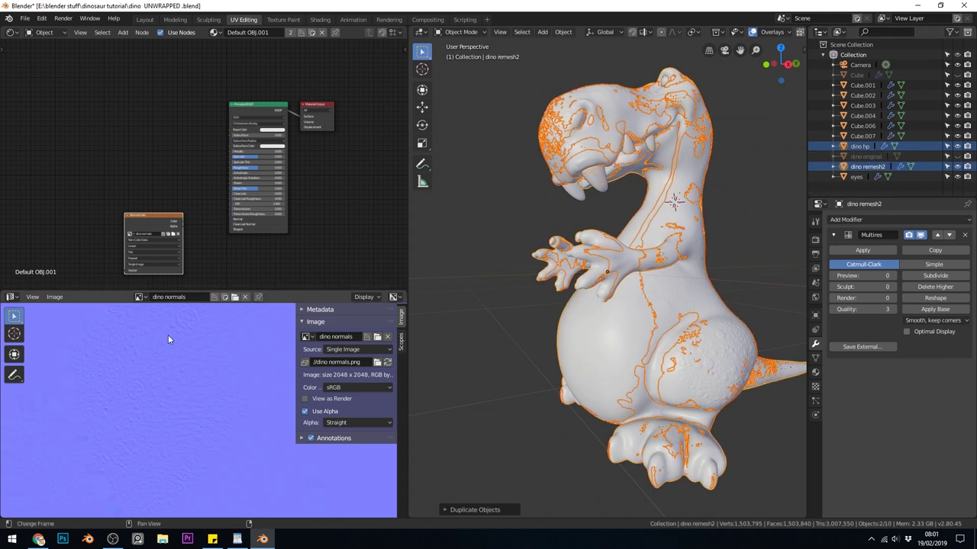
left_click(224, 298)
left_click(258, 291)
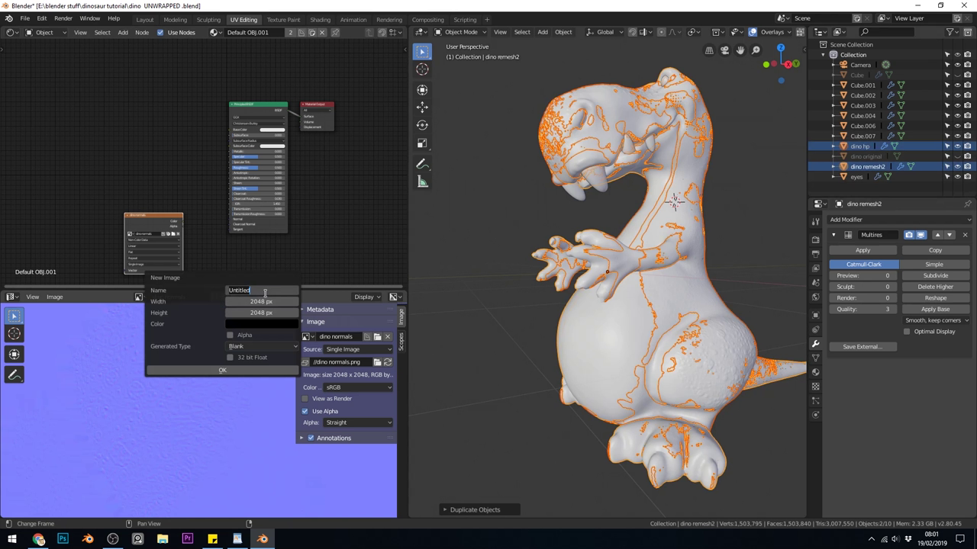
type("dino cavity")
left_click(215, 371)
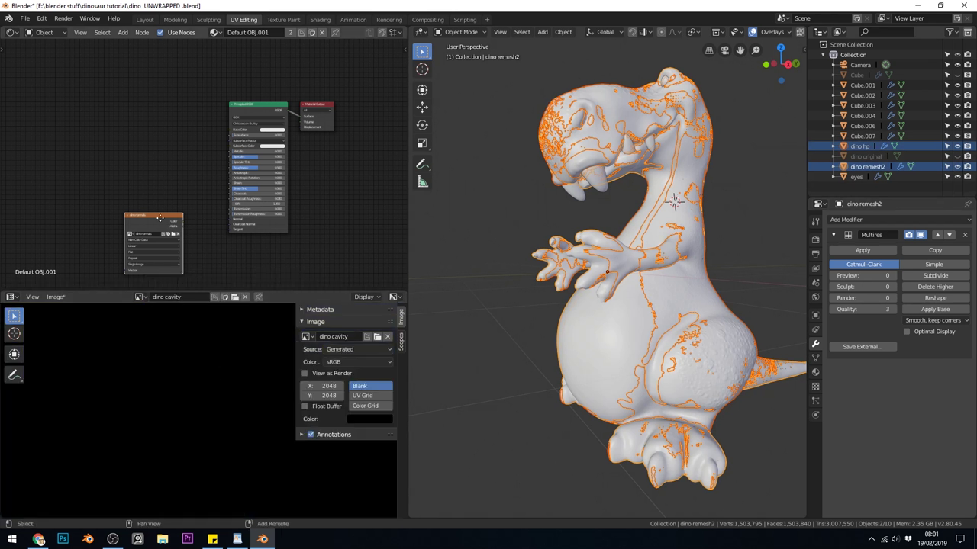
Step: Duplicate the normal map's image node, place the copy above it and assign the dino cavity image to the copy
key("shift+d")
left_click(90, 132)
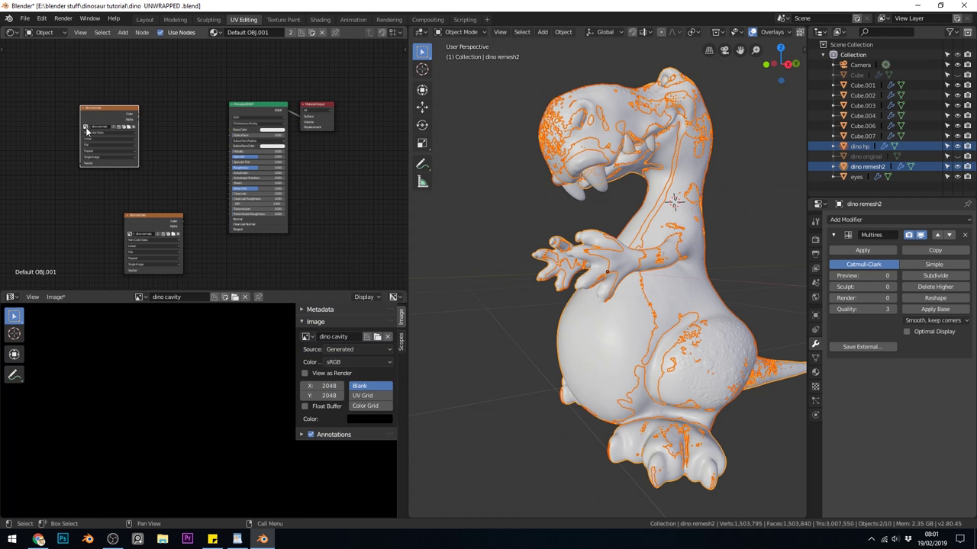
left_click(86, 127)
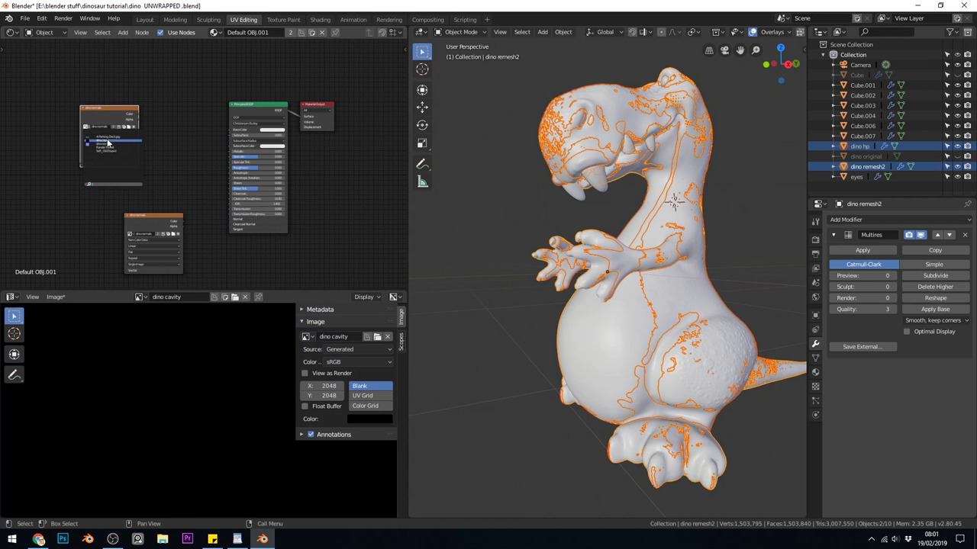
scroll(148, 152, "up", 2)
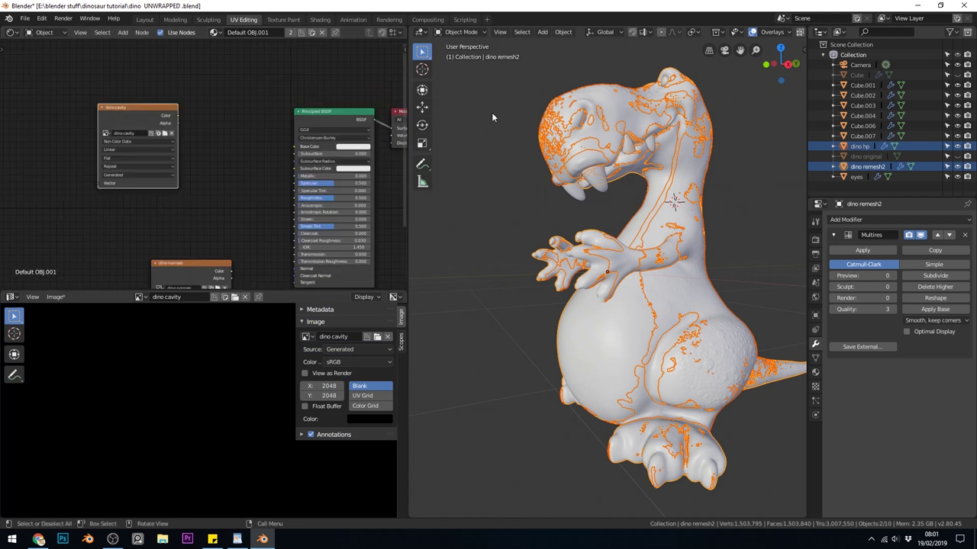
Step: Give the dino hp object its own new material and name it hp
left_click(859, 146)
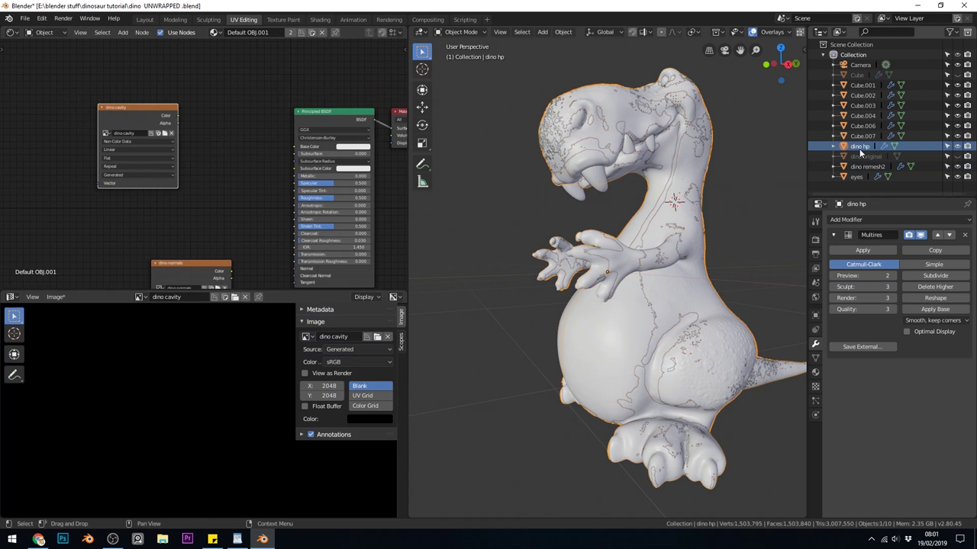
left_click(273, 33)
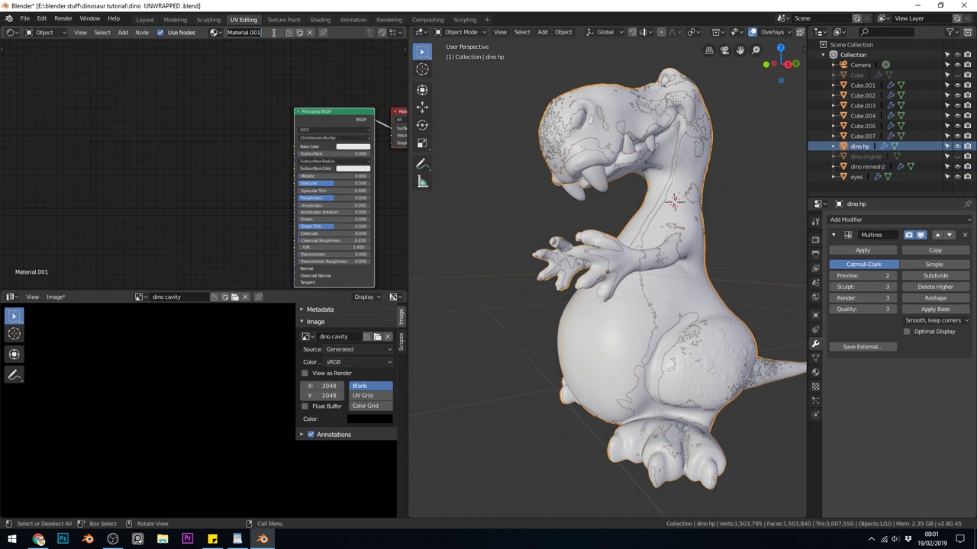
double_click(273, 33)
type("hp")
key("Return")
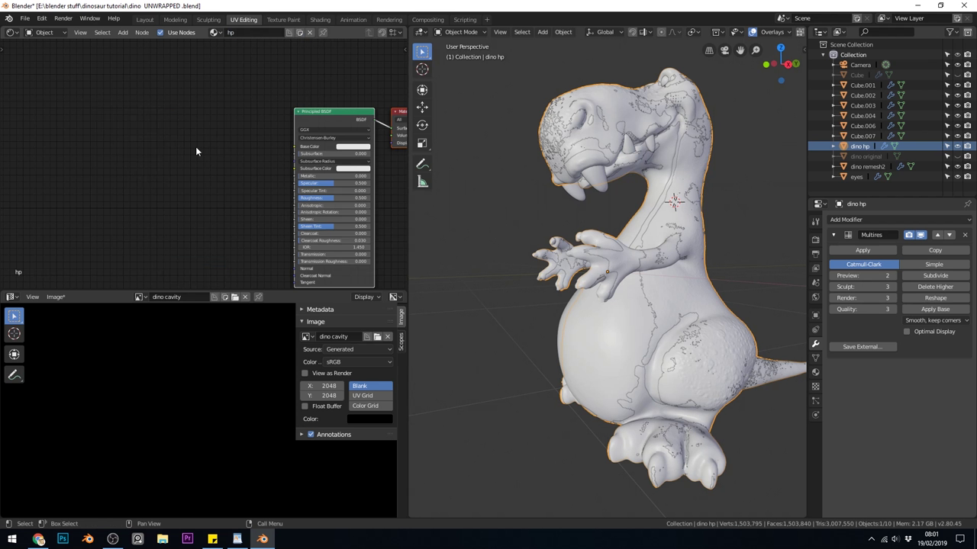
Step: Add a Geometry input node to the hp material and place it well before the Principled BSDF node
key("shift+a")
mouse_move(196, 151)
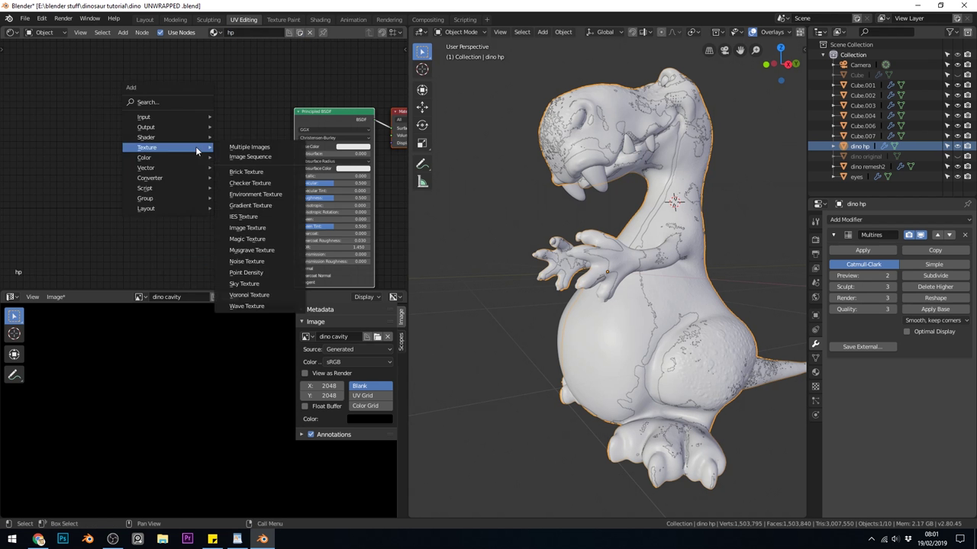
mouse_move(184, 116)
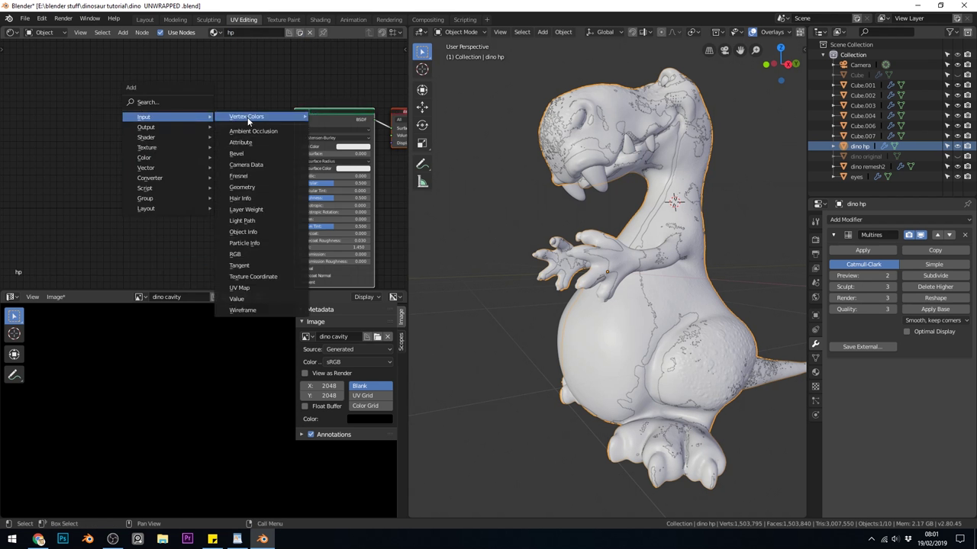
left_click(243, 187)
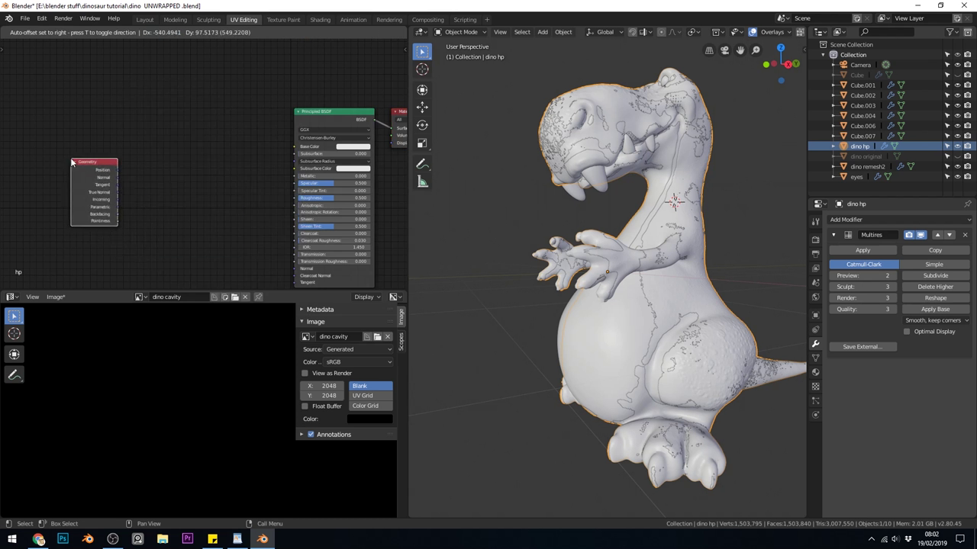
left_click(115, 231)
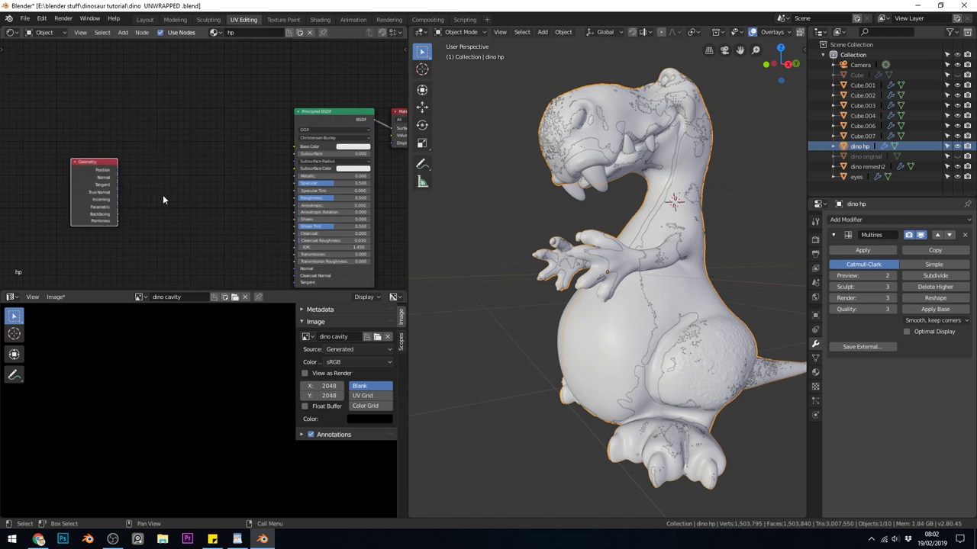
left_click_drag(162, 200, 119, 145)
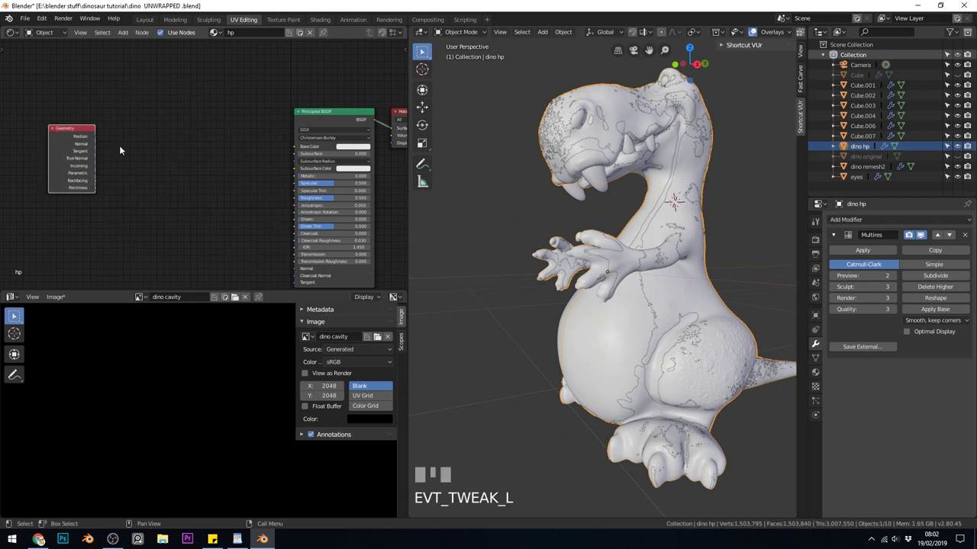
Step: Insert a ColorRamp node after the Geometry node, linking Pointiness to its Fac and its Color to the Principled BSDF's Base Color
key("shift+a")
mouse_move(127, 209)
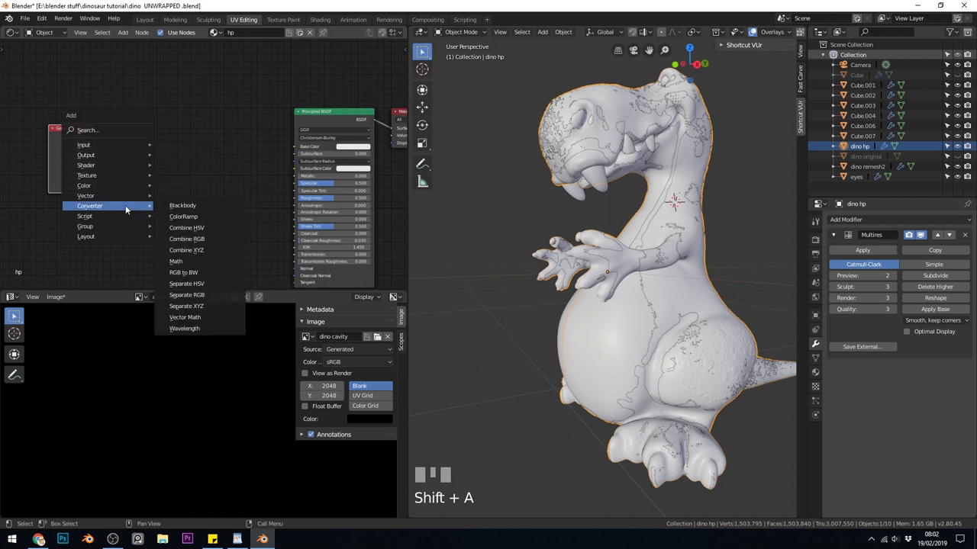
left_click(187, 217)
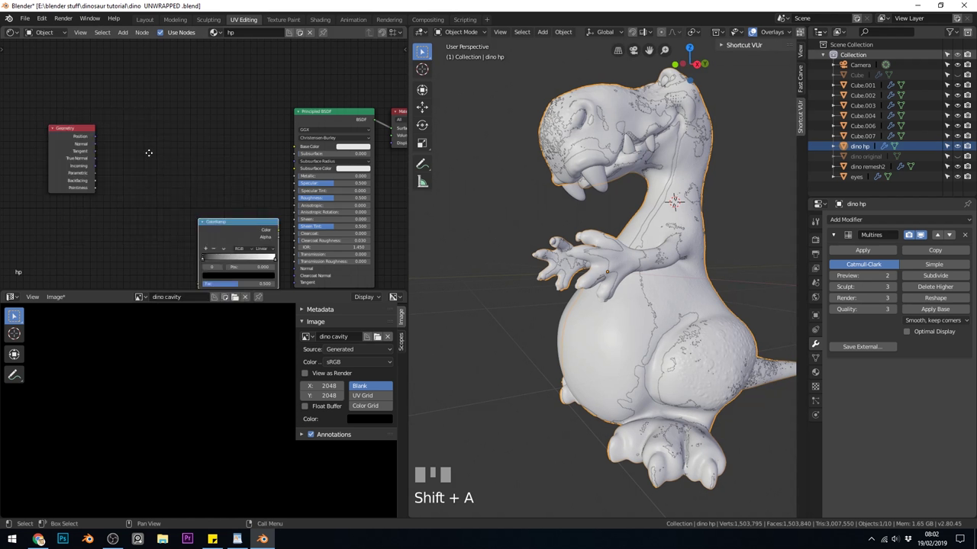
left_click(138, 113)
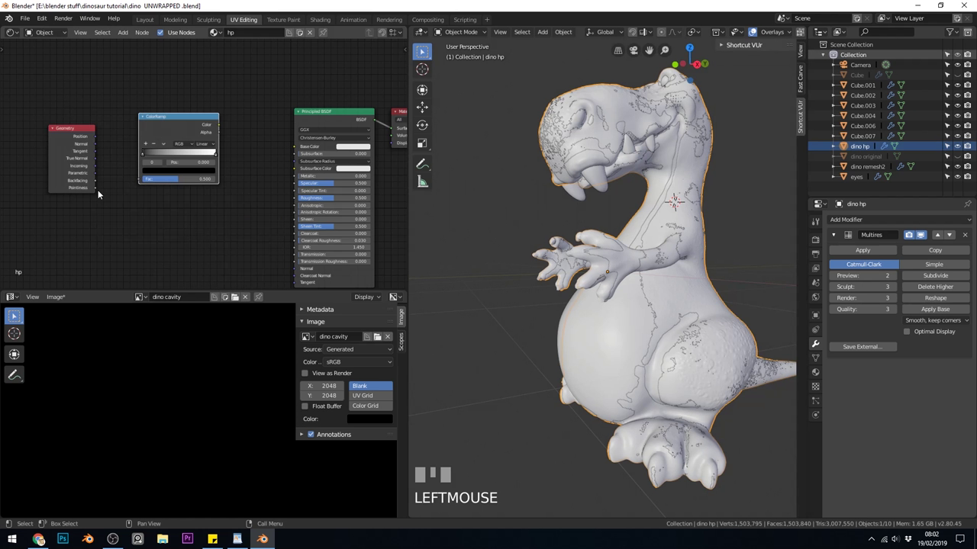
left_click_drag(96, 187, 140, 179)
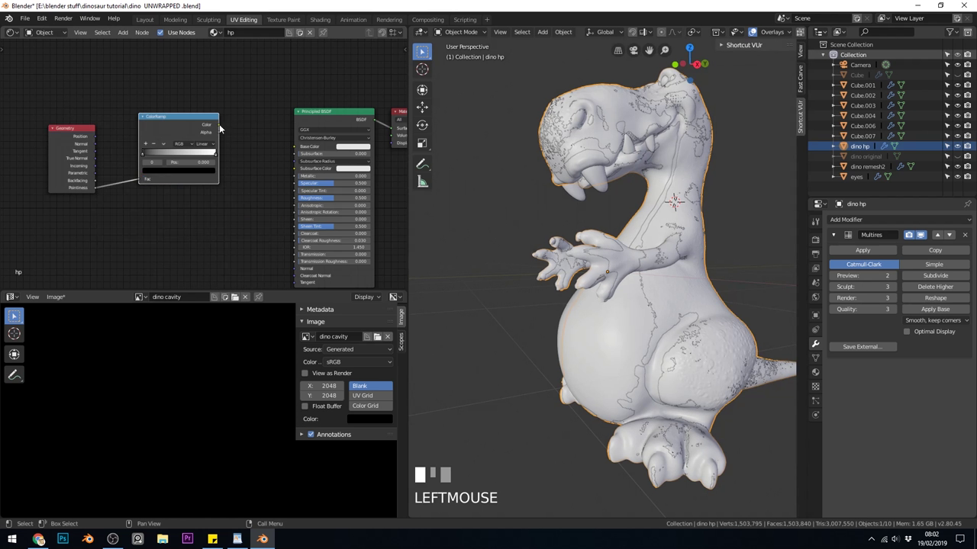
left_click_drag(218, 125, 296, 146)
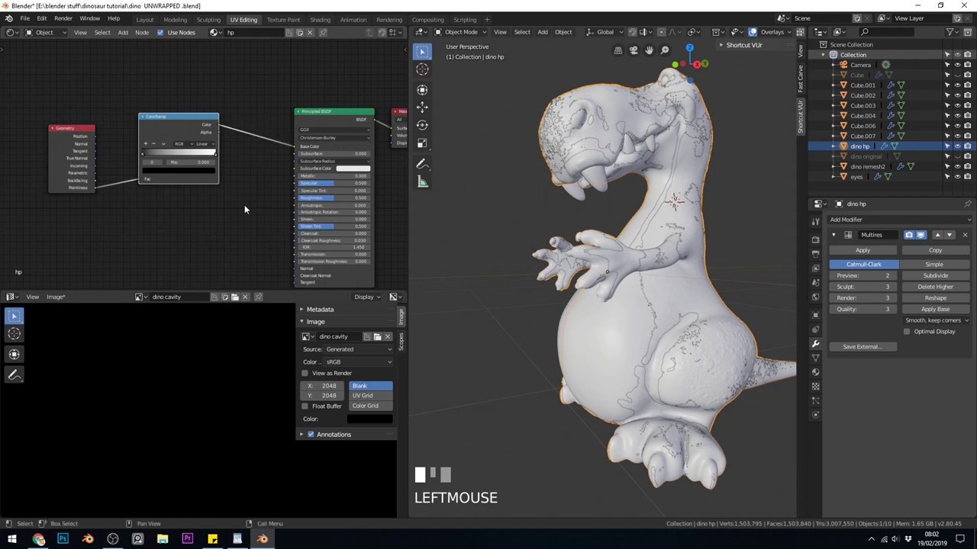
Step: Set the ColorRamp's black stop to position 0.4 and its white stop to position 0.6
left_click(147, 152)
type("4")
key("Return")
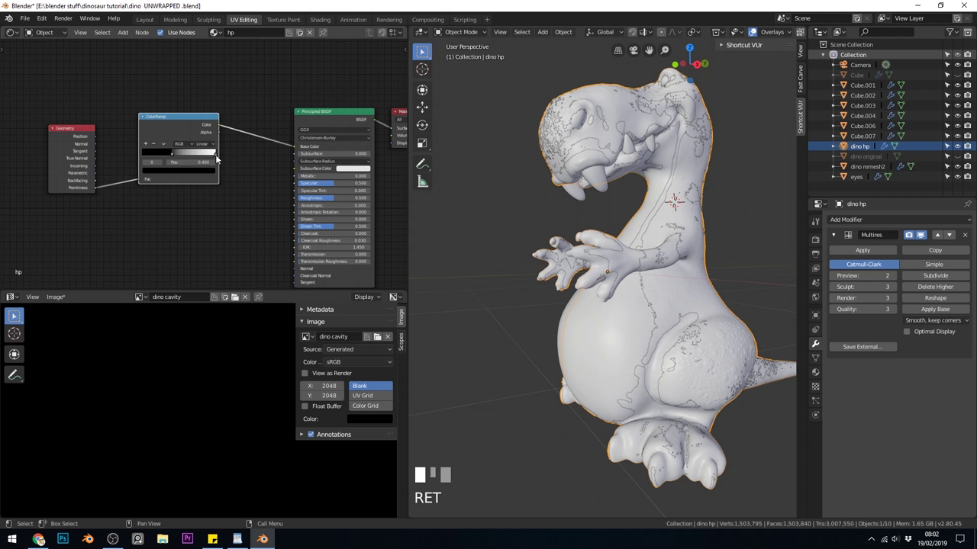
left_click(215, 154)
left_click(183, 163)
type(".6")
key("Return")
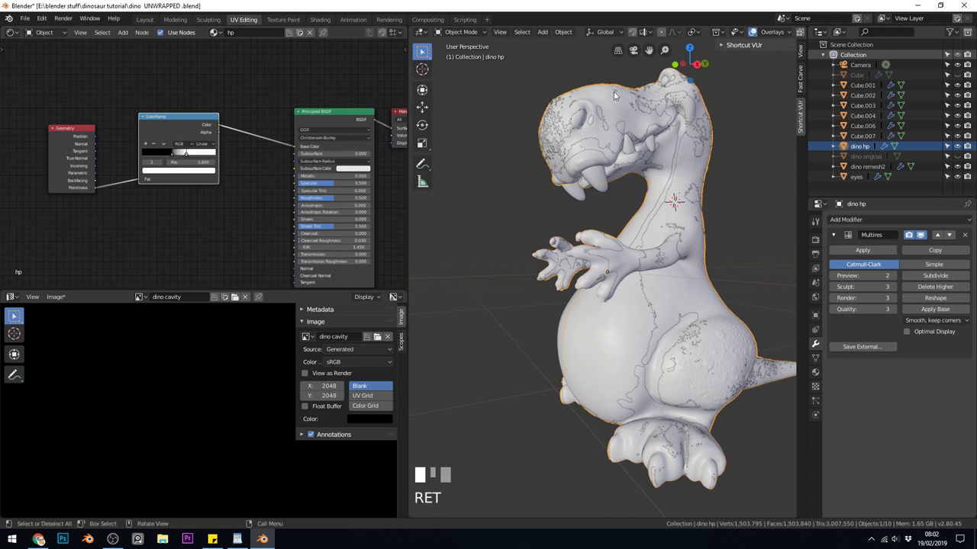
Step: Hide dino remesh2 and preview dino hp in rendered shading, framed closely on the belly and leg
left_click(957, 166)
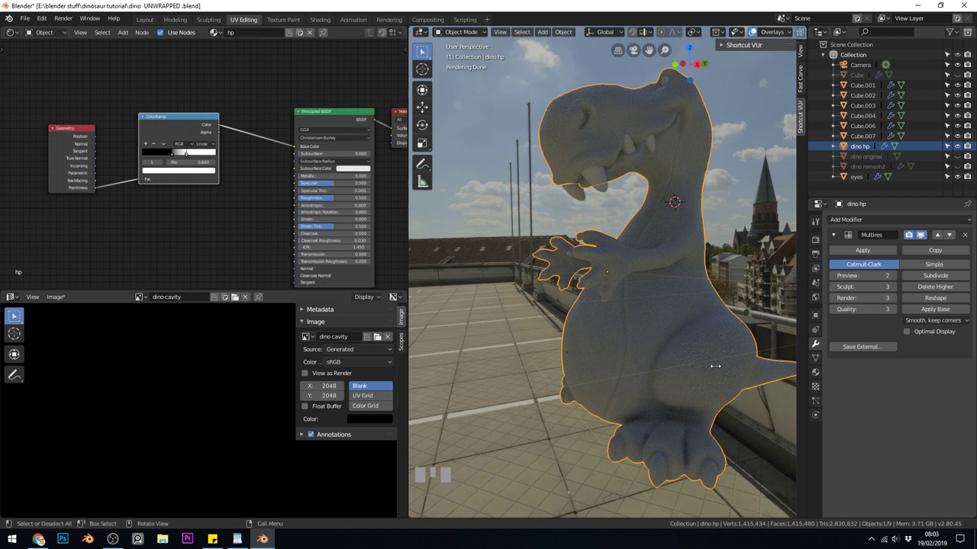
scroll(705, 375, "up", 5)
middle_click_drag(705, 375, 673, 307, "shift")
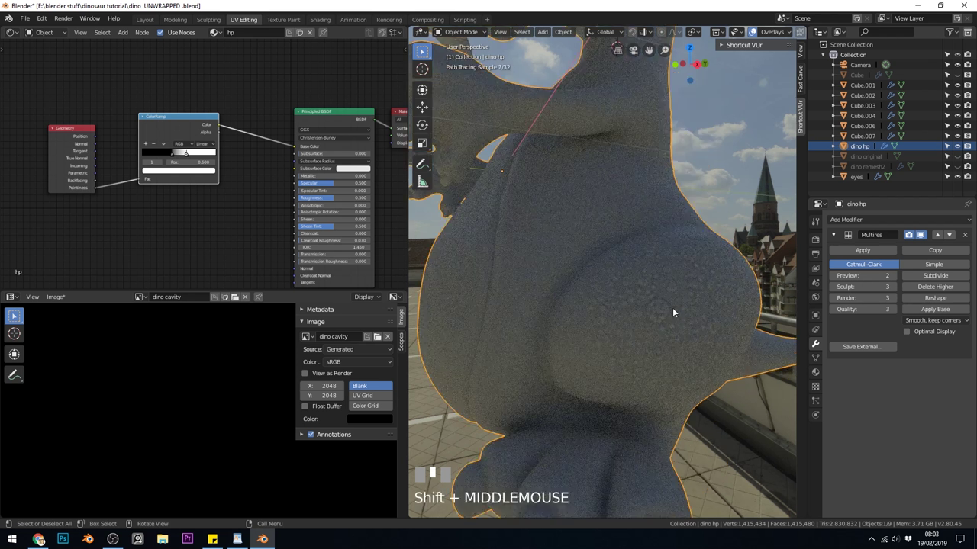
Step: Try moving the ColorRamp's black stop to about 0.491 and check the cavity contrast on the belly and leg
scroll(192, 180, "up", 2)
scroll(192, 177, "up", 3)
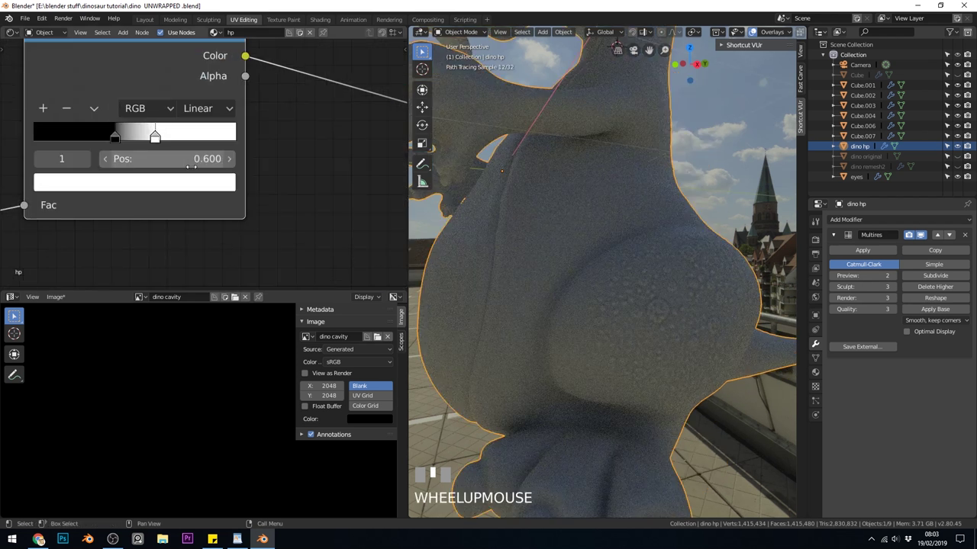
left_click_drag(114, 138, 134, 143)
middle_click_drag(587, 347, 658, 275)
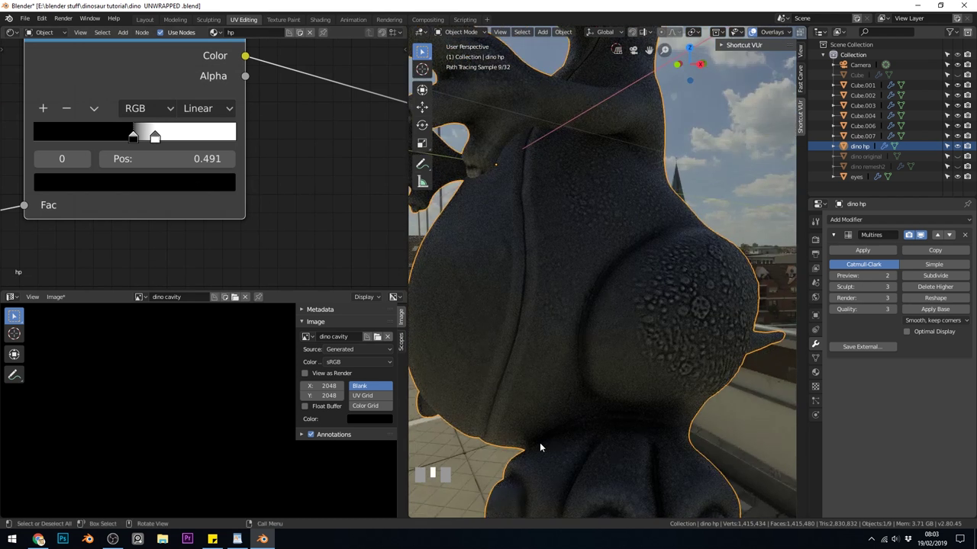
middle_click_drag(534, 263, 489, 191)
Step: Set the ColorRamp's black stop to position 0.45 and its white stop to position 0.55
left_click(175, 158)
key("BackSpace")
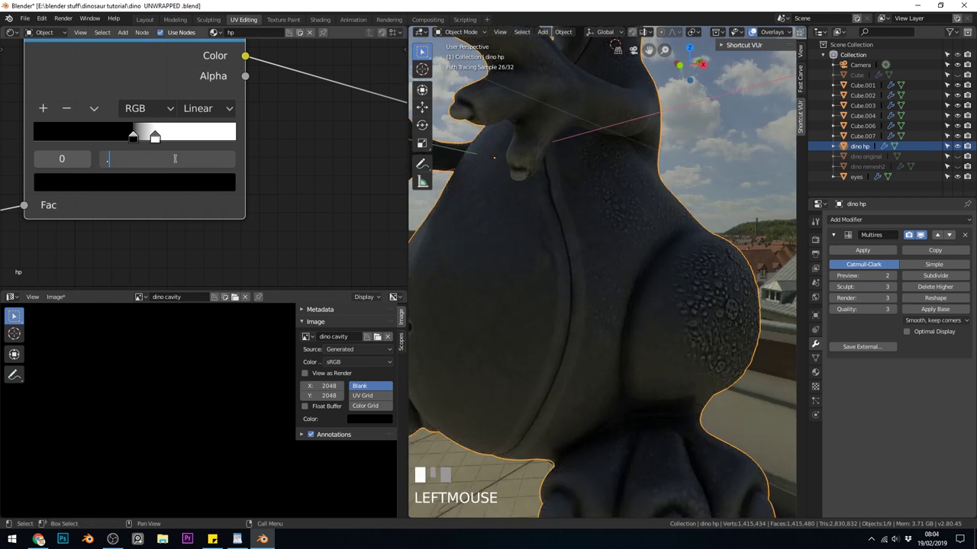
type(".45")
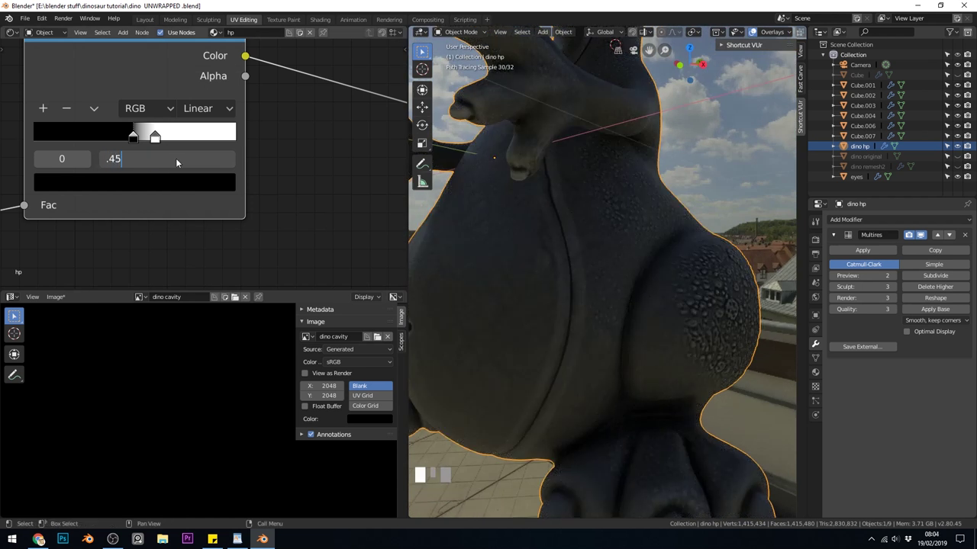
key("Return")
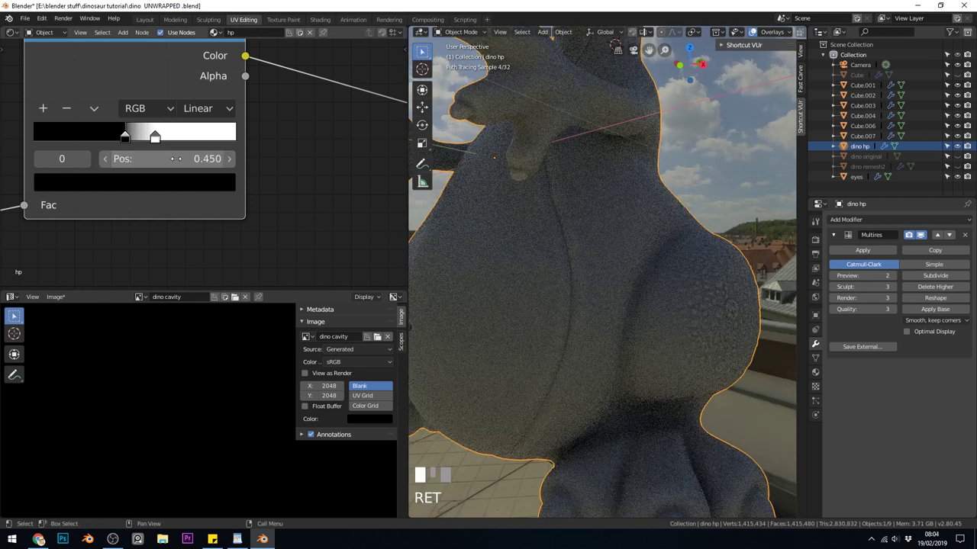
left_click(155, 135)
left_click(169, 158)
type(".55")
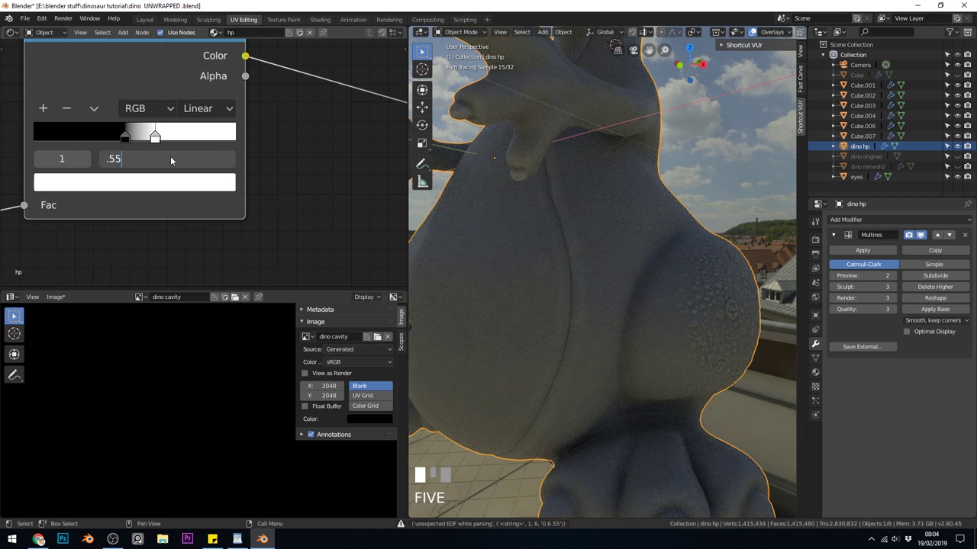
key("Return")
Step: Raise the ColorRamp's black stop to position 0.475, and lower it to 0.47 after checking the body
middle_click_drag(779, 268, 649, 268)
left_click(125, 136)
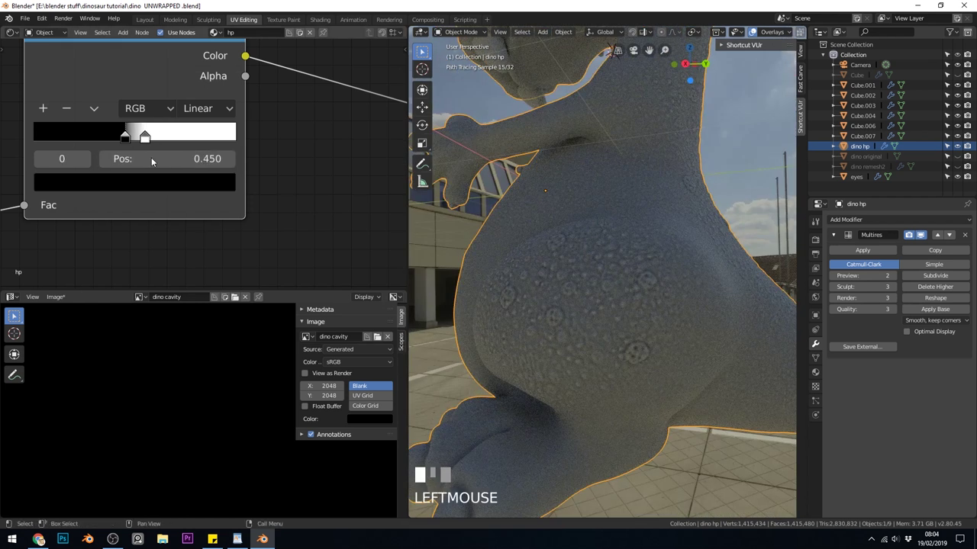
left_click(150, 158)
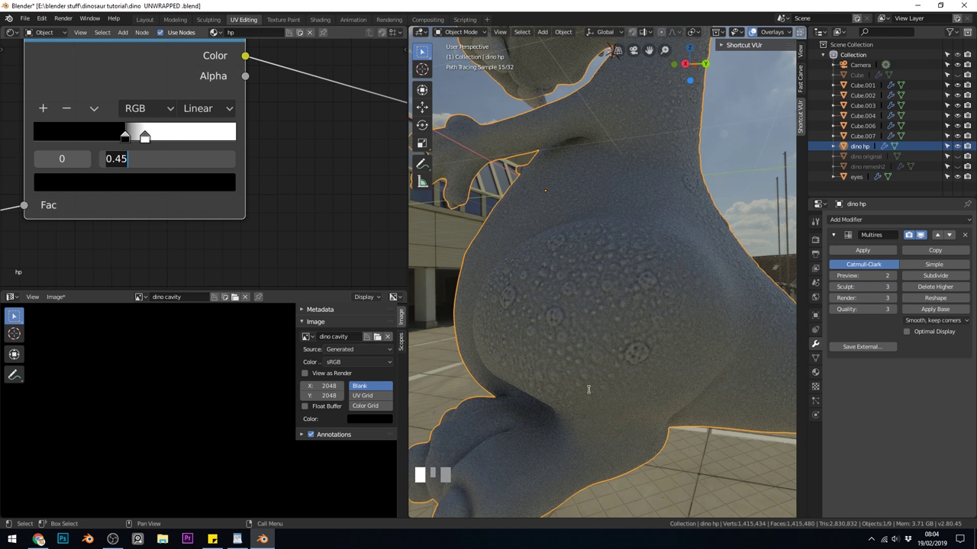
mouse_move(505, 50)
middle_mouse_down("shift")
mouse_move(525, 223)
mouse_move(505, 47)
middle_mouse_up("shift")
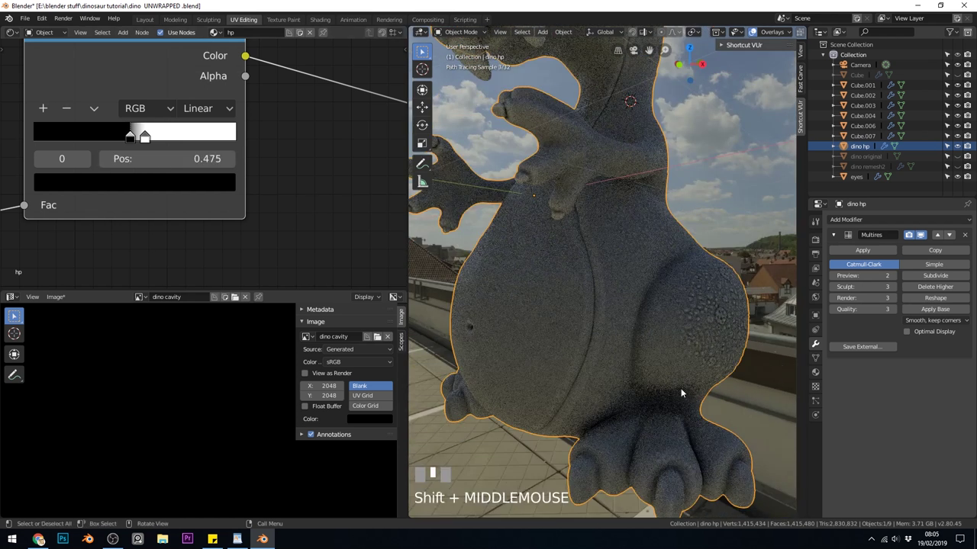
left_click(197, 159)
type(".47")
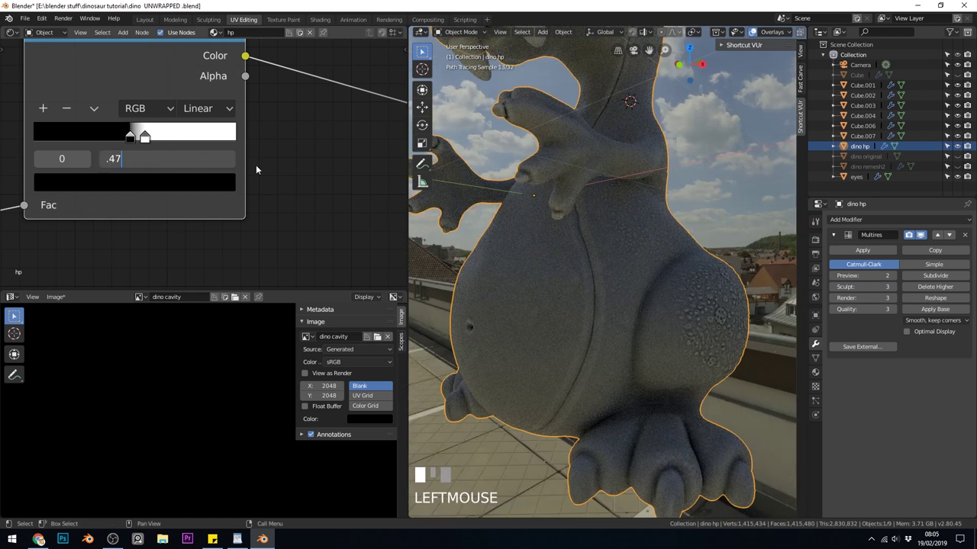
key("Return")
Step: Inspect the crease above the foot and set the ColorRamp's black stop to position 0.465
scroll(638, 404, "up", 5)
middle_click_drag(633, 446, 637, 411, "shift")
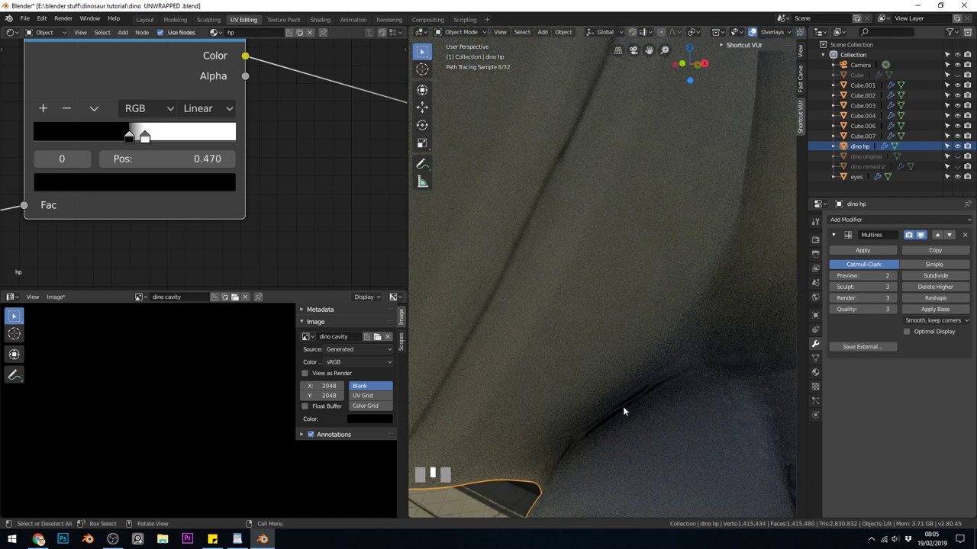
scroll(645, 389, "down", 3)
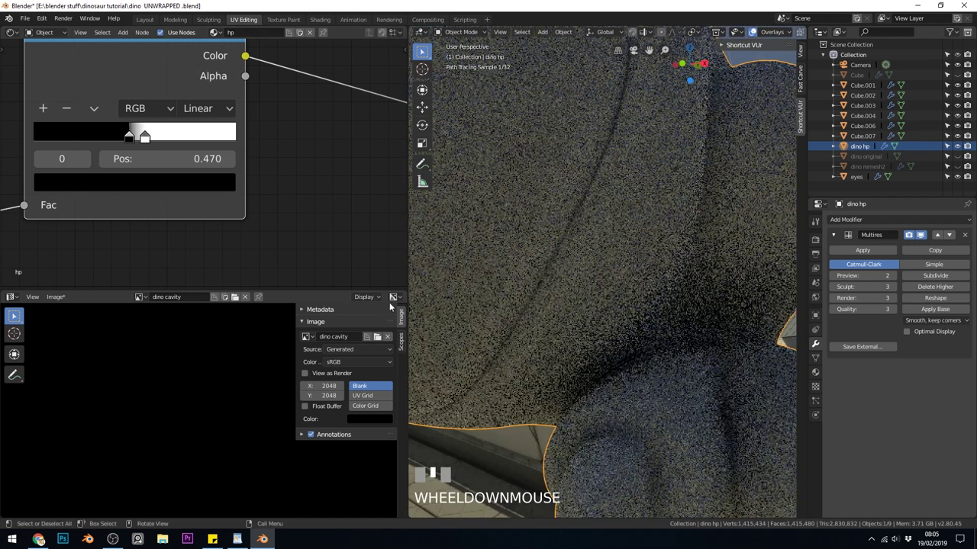
left_click(163, 158)
type(".465")
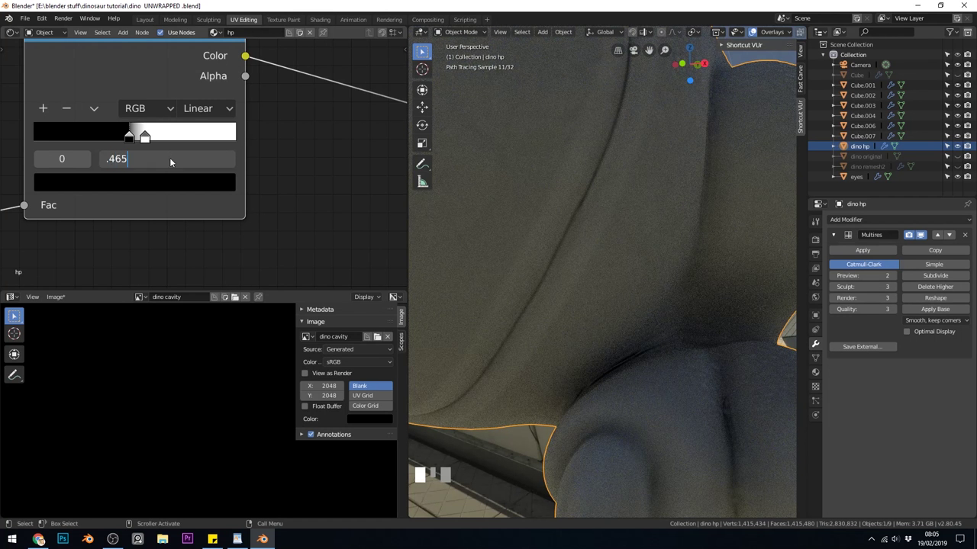
key("Return")
scroll(686, 333, "down", 3)
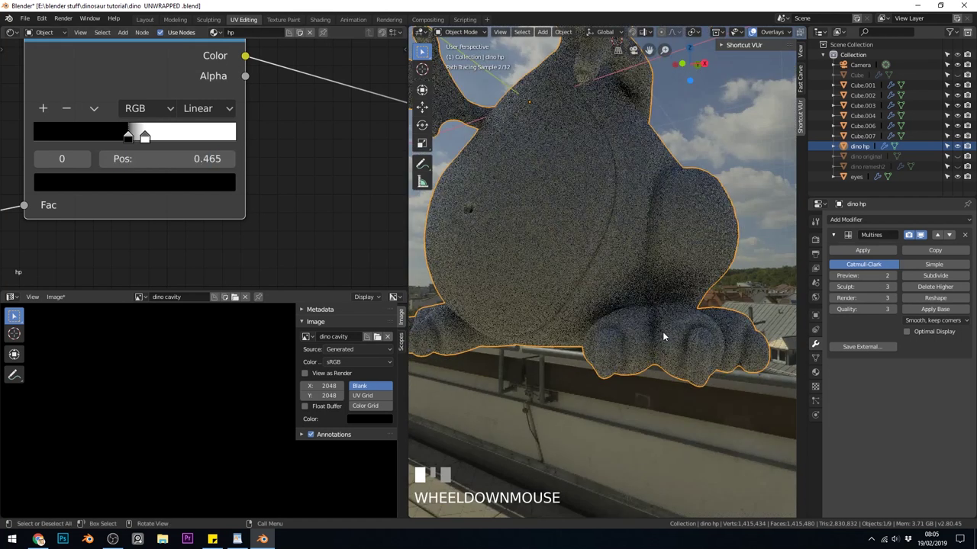
mouse_move(663, 333)
middle_mouse_down()
mouse_move(660, 341)
mouse_move(458, 242)
middle_mouse_up()
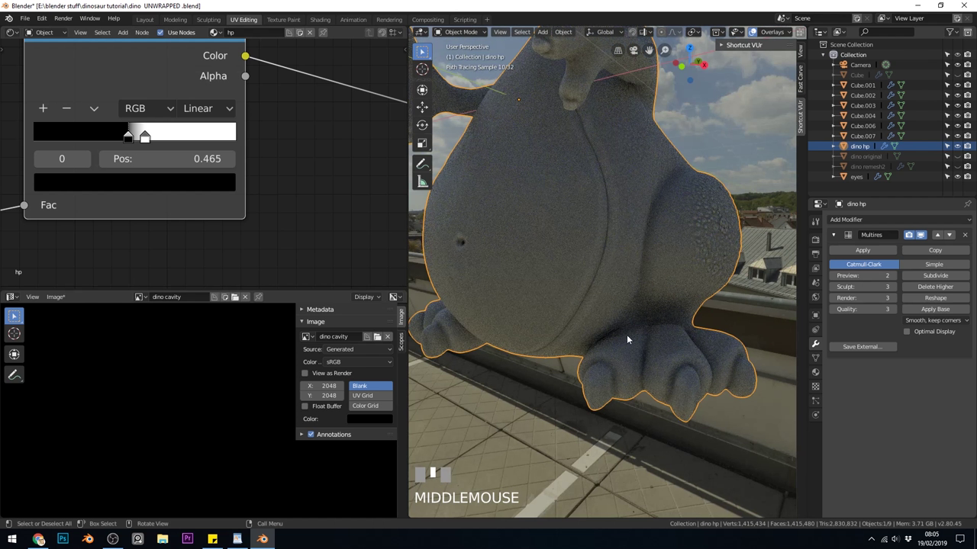
middle_click_drag(626, 334, 587, 341)
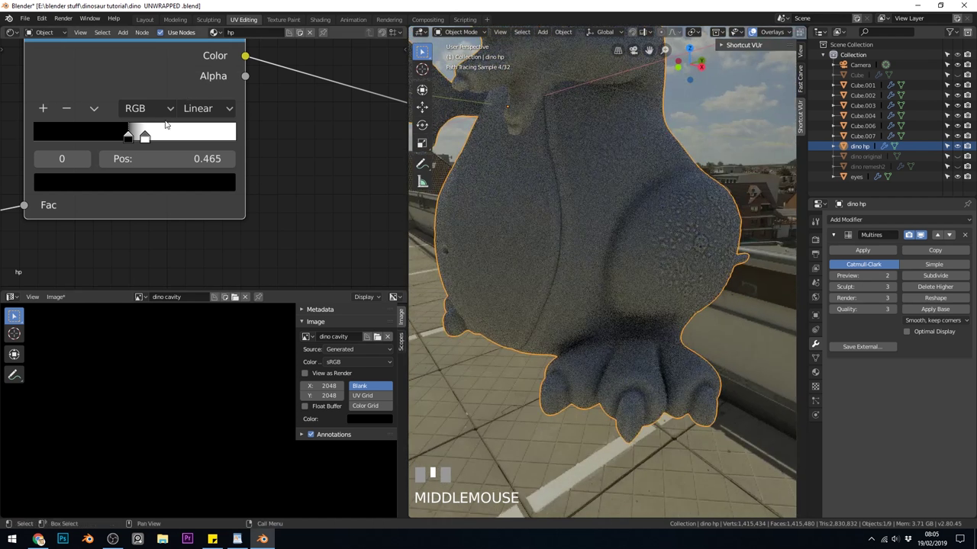
Step: Set the ColorRamp's white stop to position 0.54 and check the whole dinosaur
left_click(145, 138)
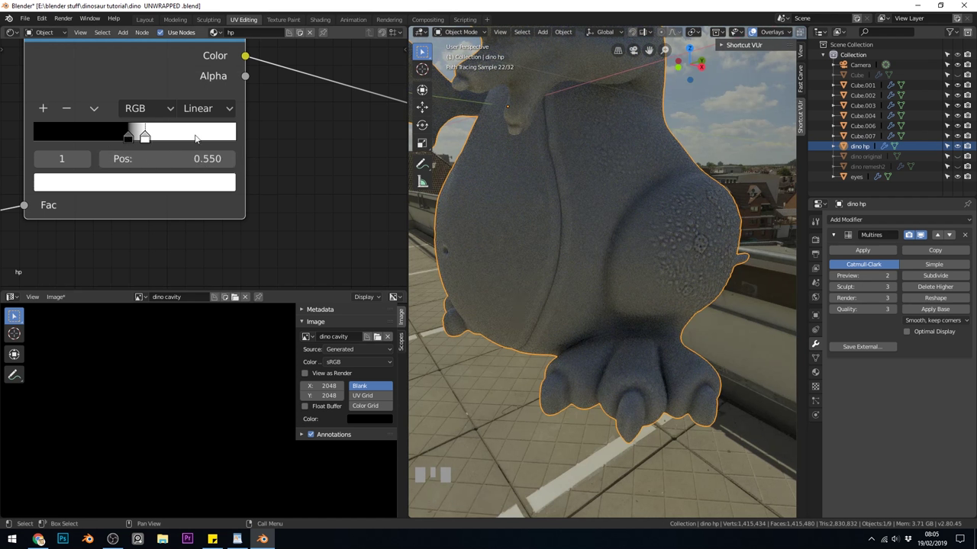
left_click(195, 158)
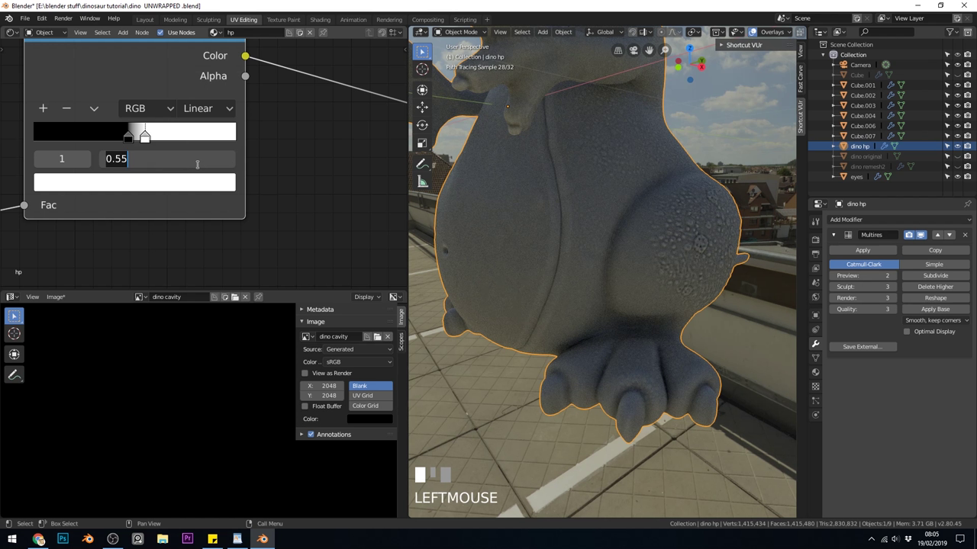
type(".5")
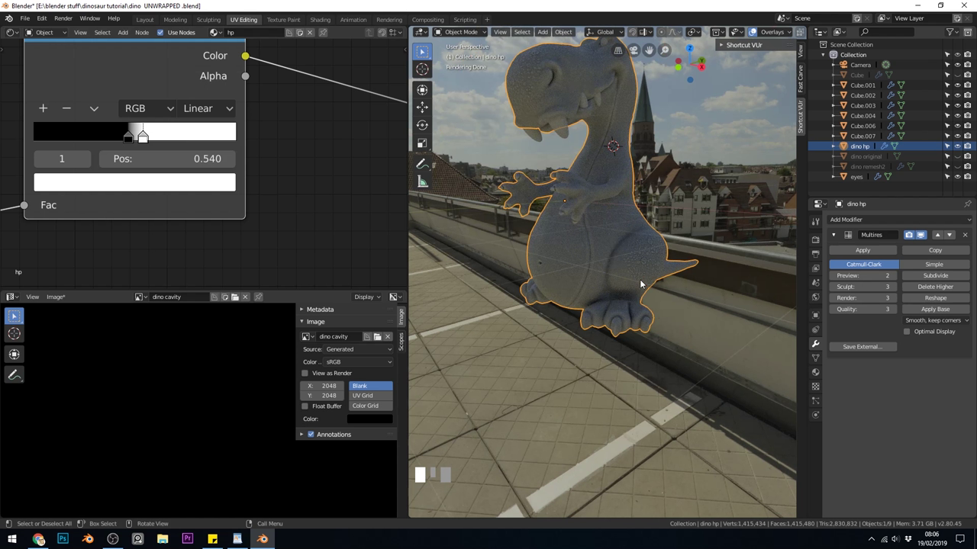
mouse_move(679, 255)
middle_mouse_down()
mouse_move(592, 256)
mouse_move(665, 313)
mouse_move(609, 311)
middle_mouse_up()
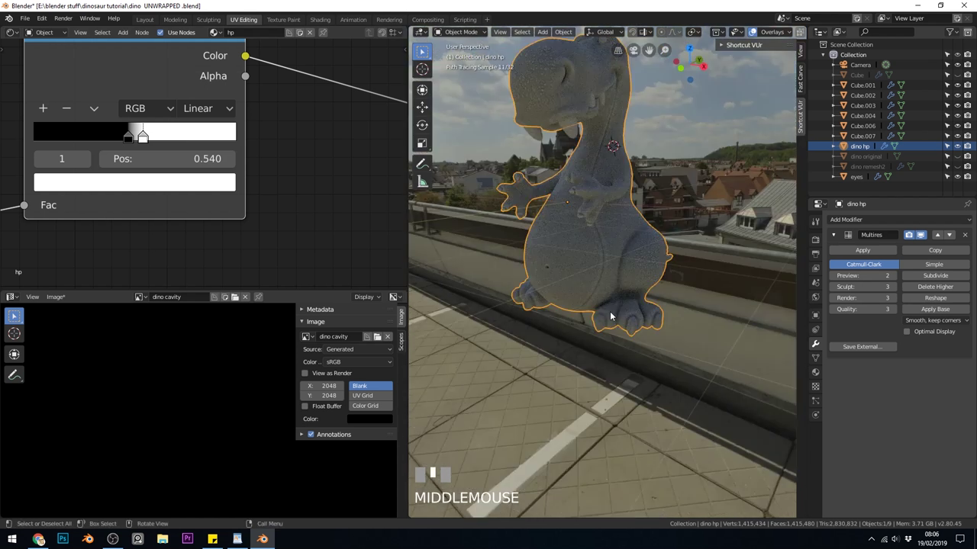
Step: Unhide dino remesh2 and add it to the selection with dino hp as the active object
left_click(959, 167)
left_click(874, 168, "shift")
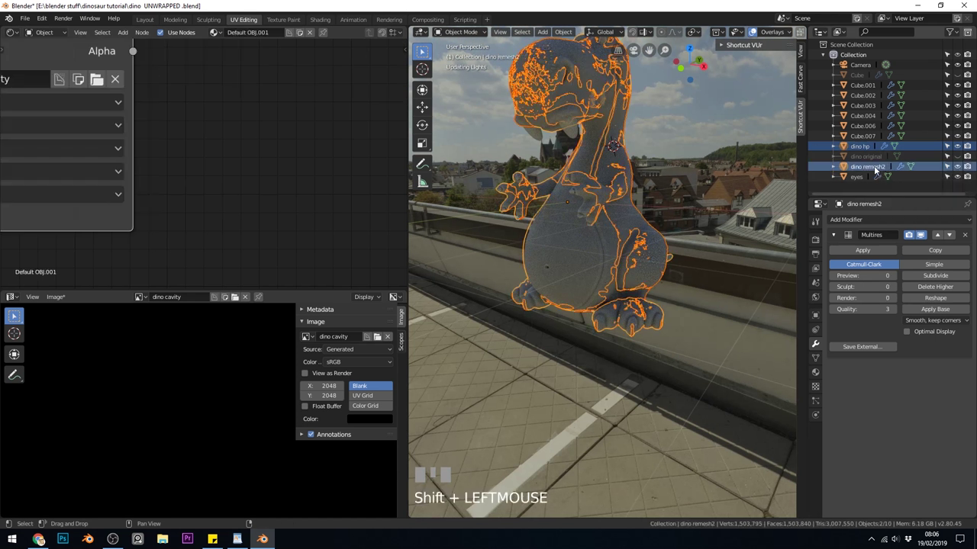
Step: Rename the dino remesh2 material to dino and select its dino cavity image node as the bake target
middle_click_drag(242, 132, 208, 119)
scroll(288, 148, "down", 2)
scroll(287, 146, "down", 2)
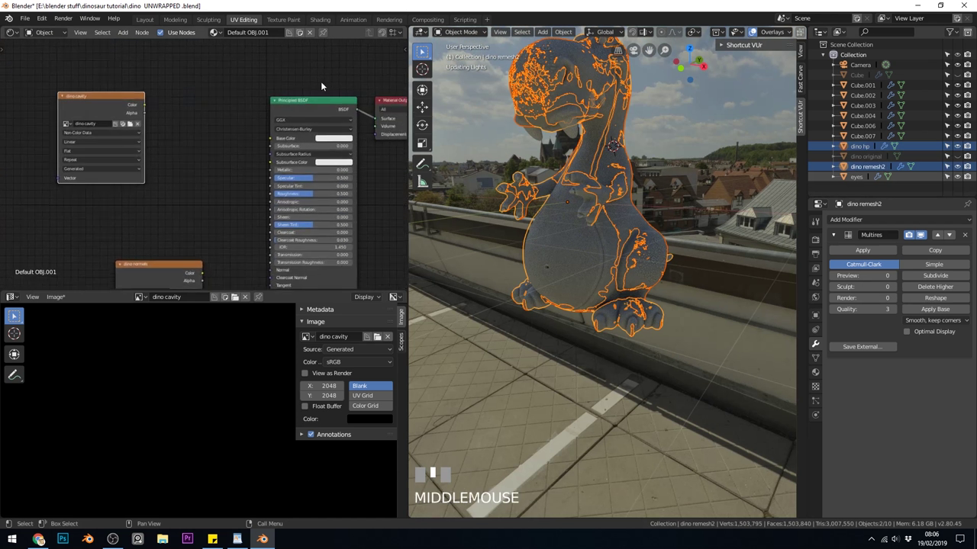
left_click(251, 32)
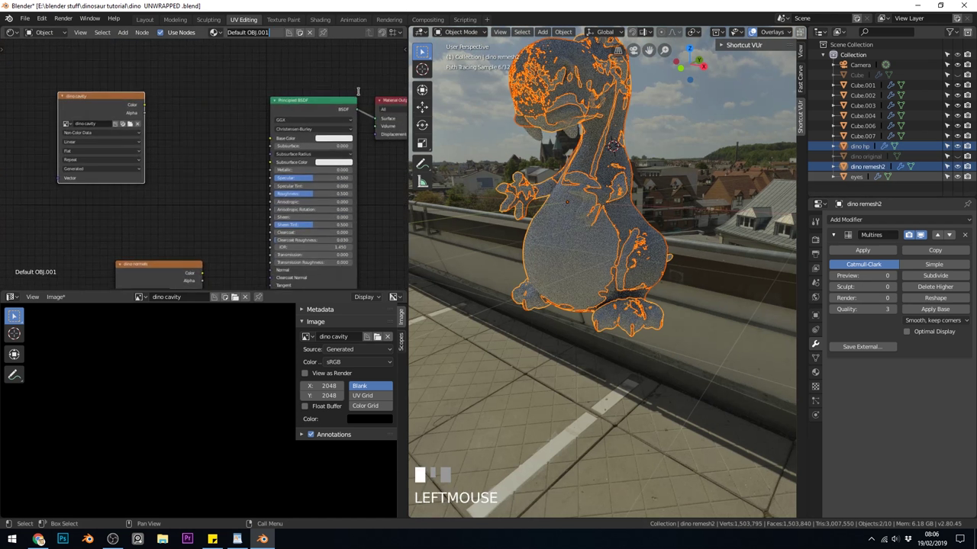
type("dino")
key("Return")
left_click(90, 100)
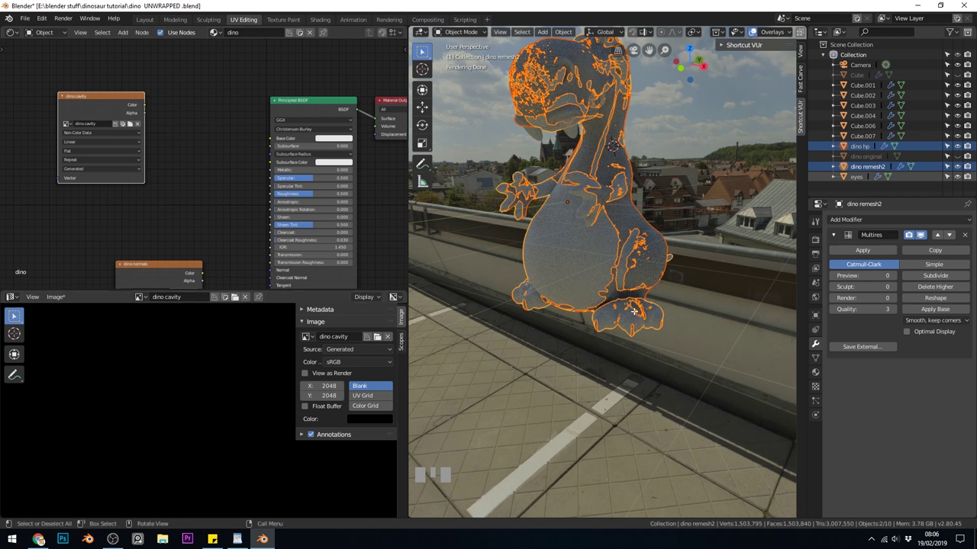
Step: Switch dino remesh2 to Edit Mode and turn off Bake from Multires in the bake settings
key("Tab")
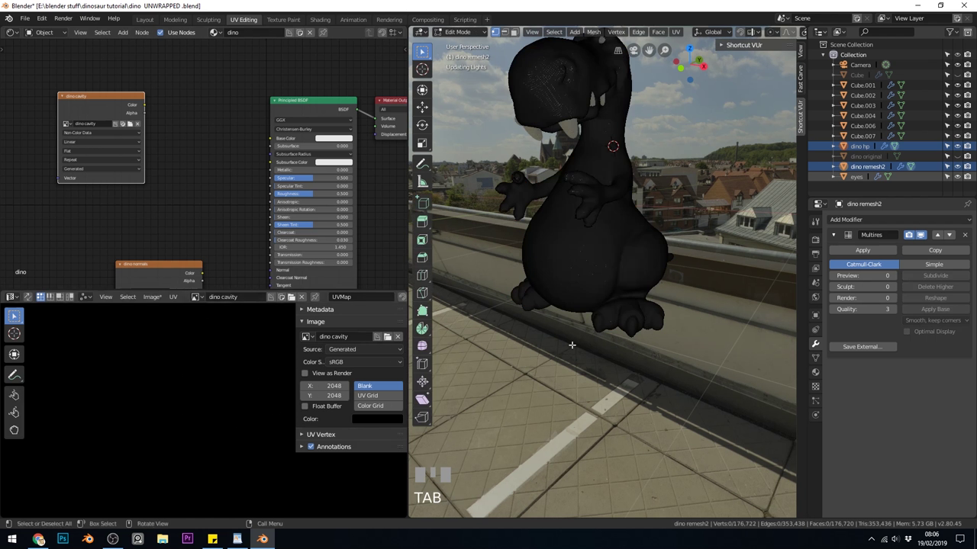
left_click(815, 240)
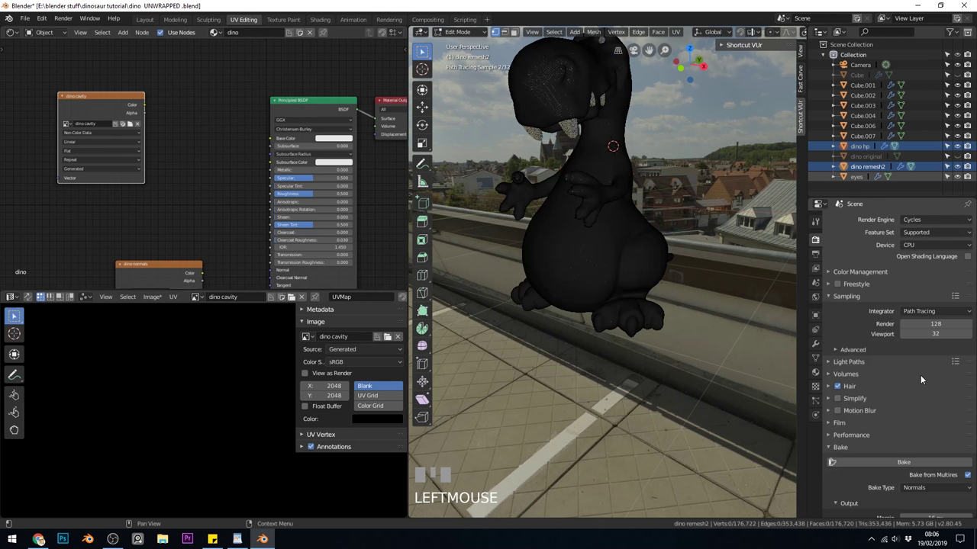
scroll(920, 375, "down", 1)
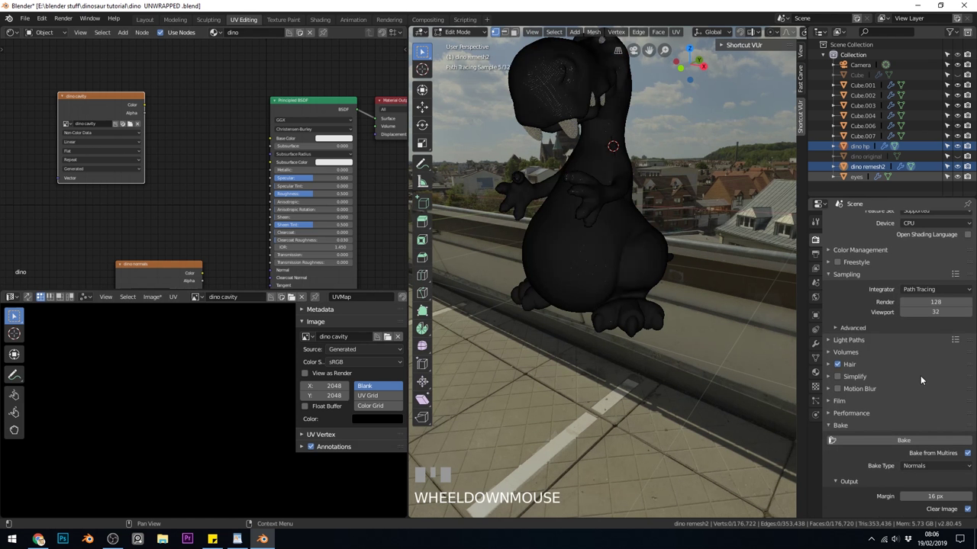
left_click(967, 454)
scroll(953, 455, "down", 4)
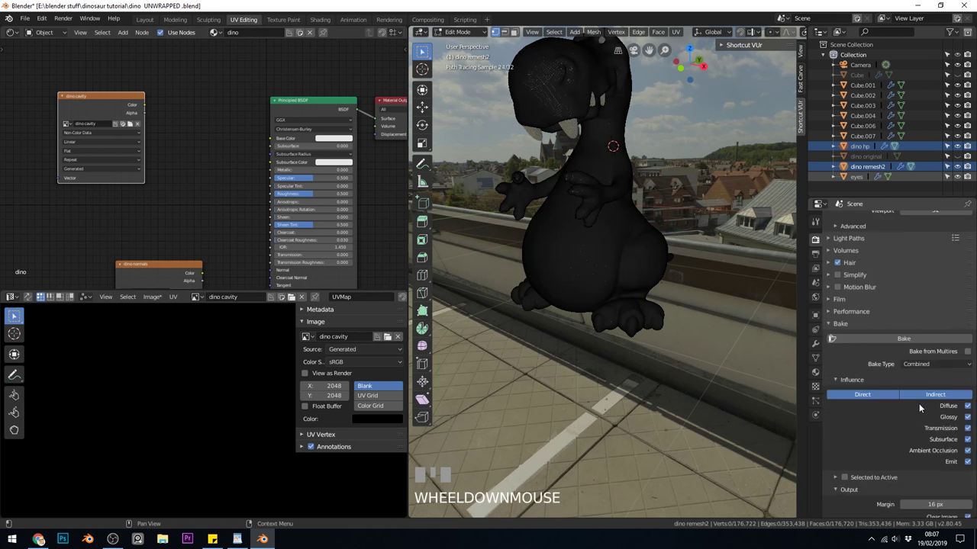
scroll(937, 428, "down", 1)
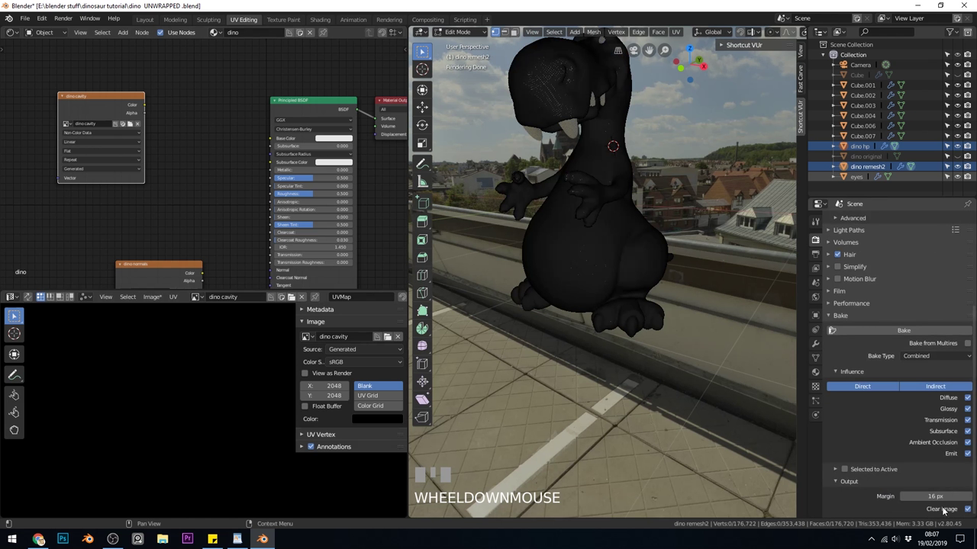
Step: Enable Selected to Active baking with a ray distance of 0.1 m
left_click(842, 468)
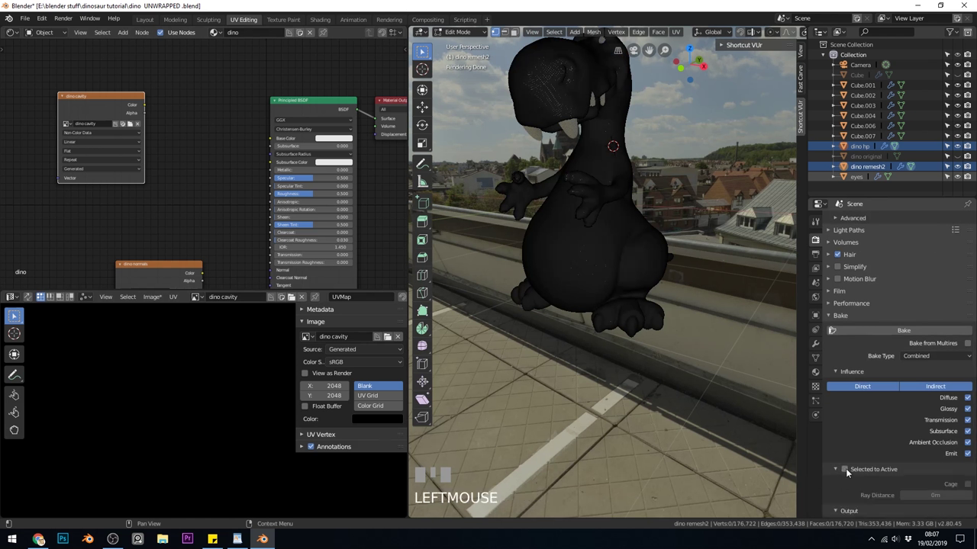
left_click(844, 470)
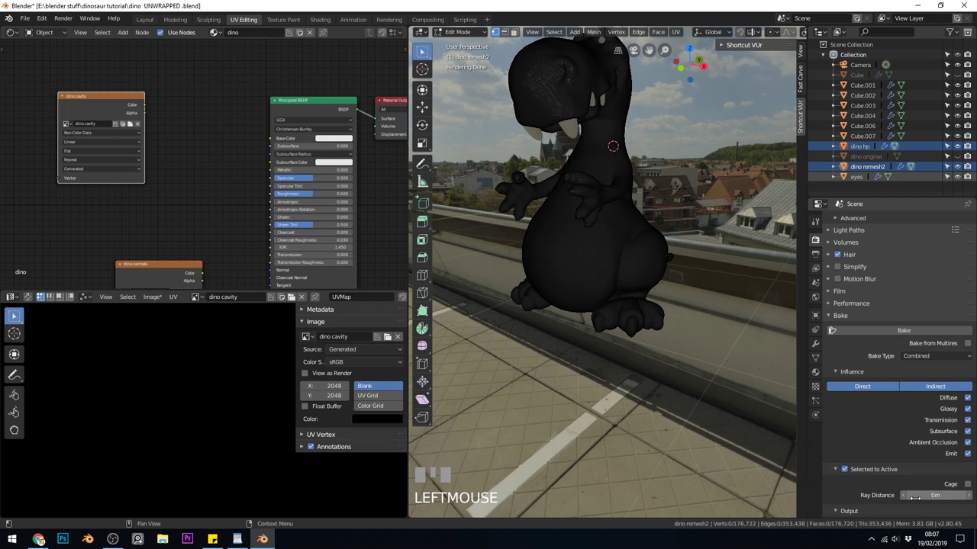
left_click(968, 498)
left_click(968, 497)
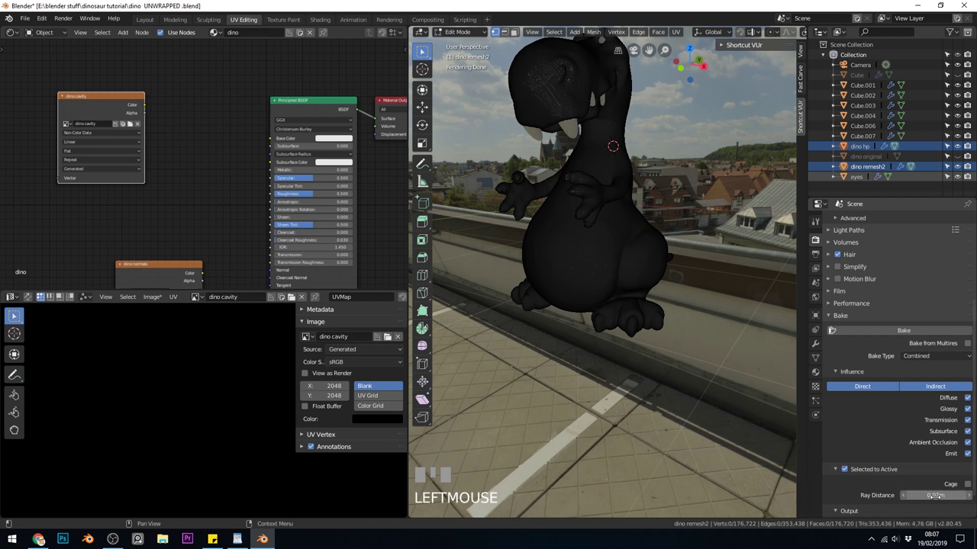
left_click(954, 498)
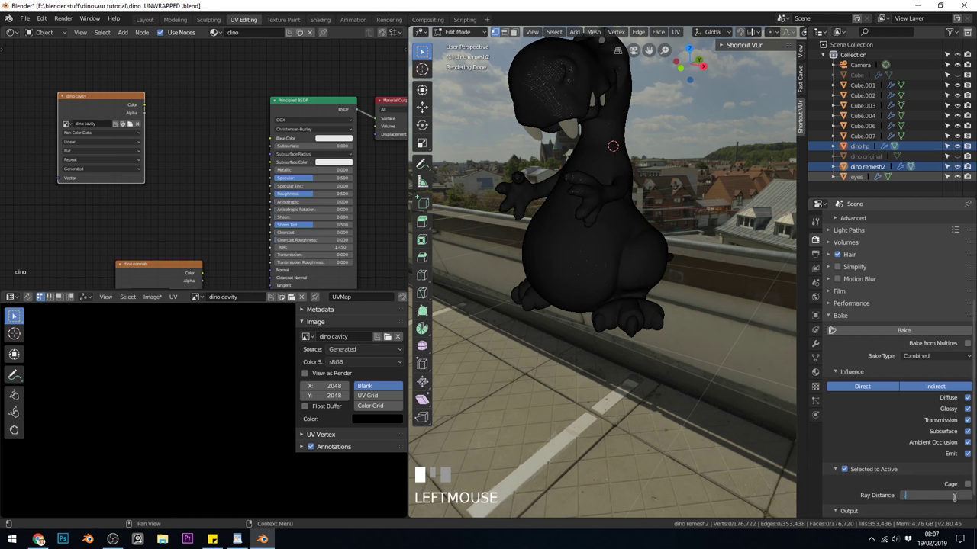
key("Return")
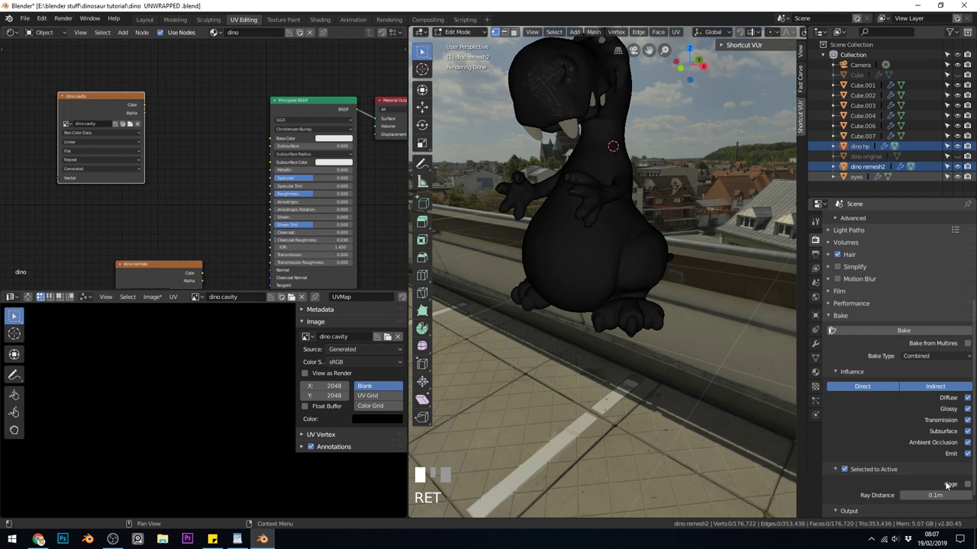
Step: Set the bake type to Diffuse with only the Color contribution and bake the cavity map
left_click(953, 357)
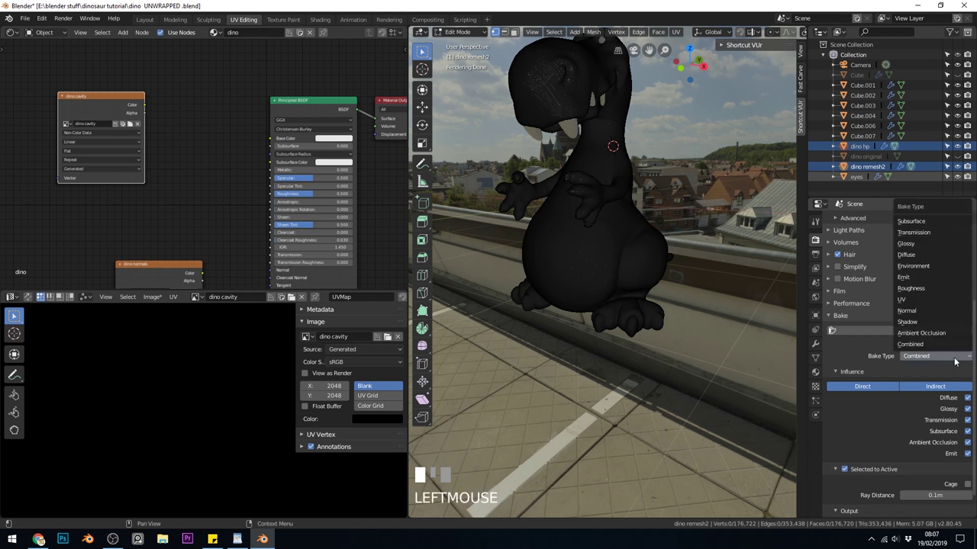
left_click(907, 260)
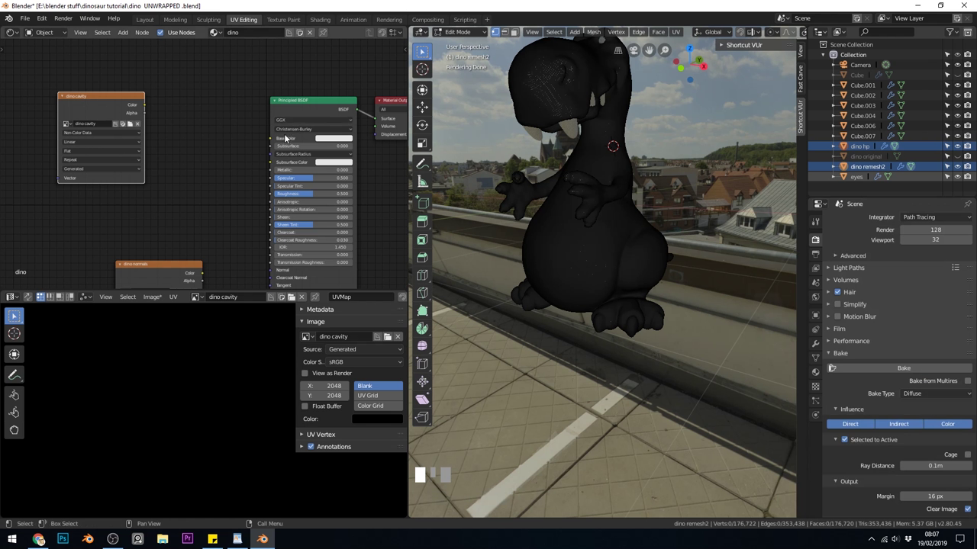
scroll(894, 393, "down", 1)
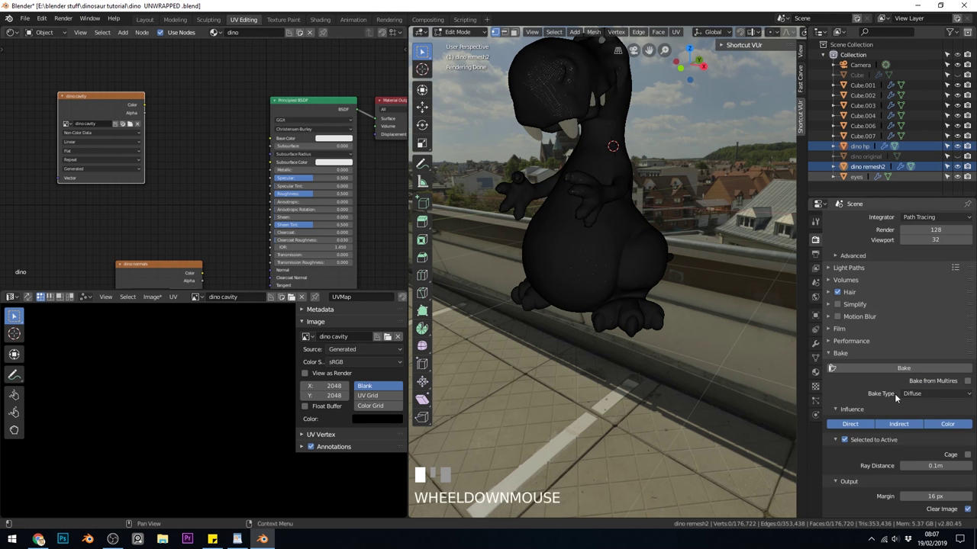
left_click(838, 426)
left_click(906, 426)
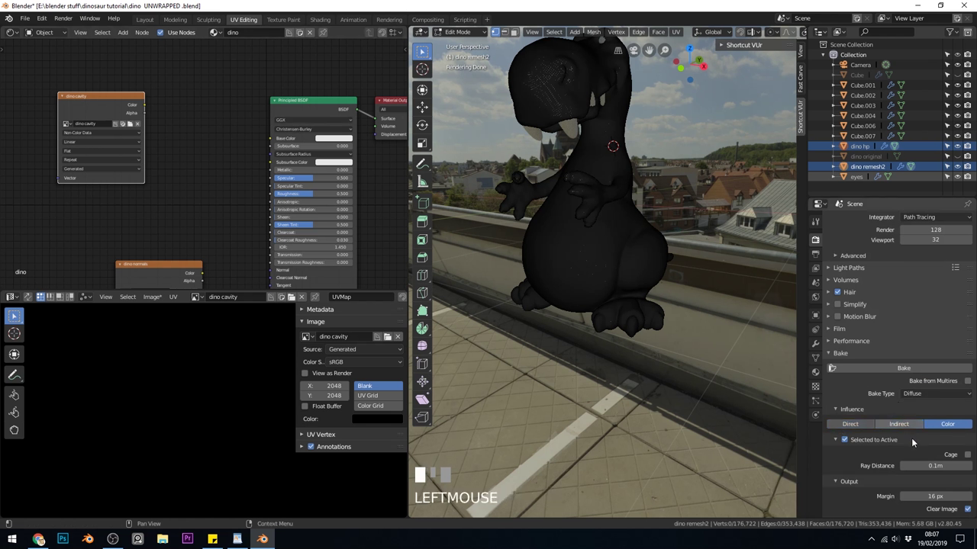
left_click(900, 368)
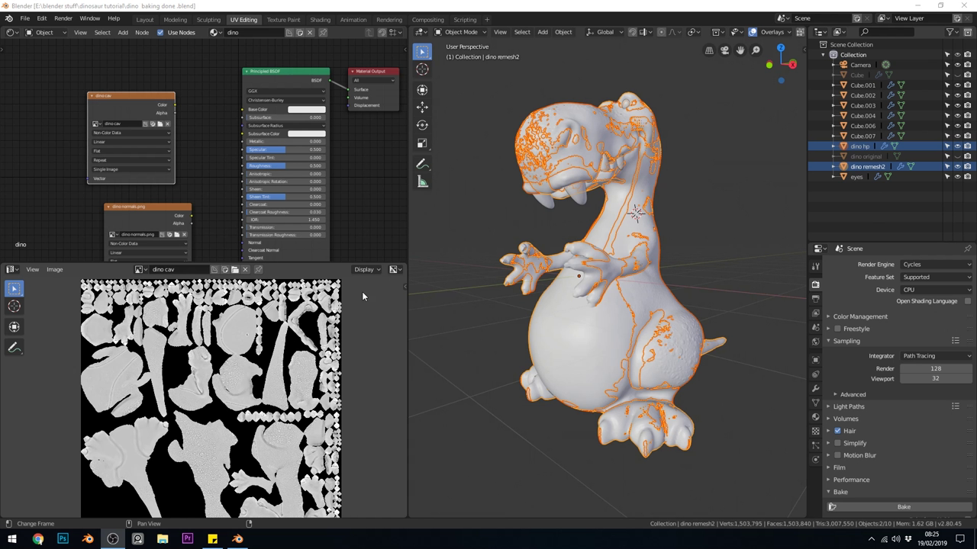
Step: Check the Multires levels of dino hp and examine the skin detail and island edges in the baked dino cav image
left_click(862, 146)
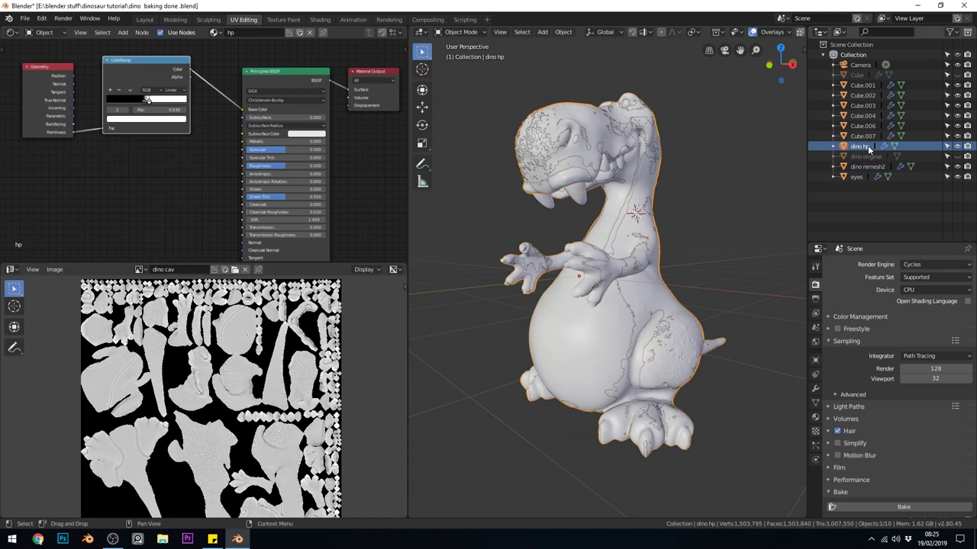
left_click(815, 388)
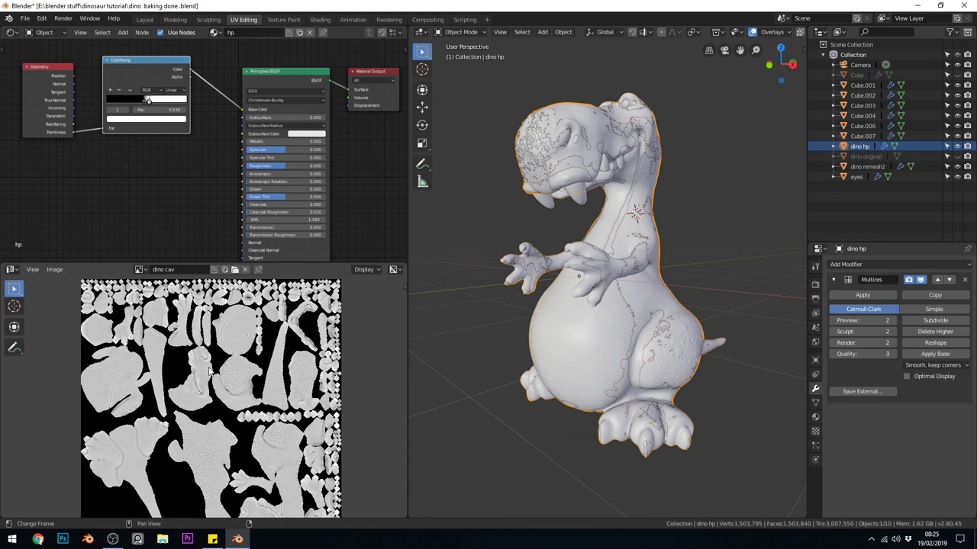
scroll(282, 389, "up", 6)
scroll(286, 402, "up", 4)
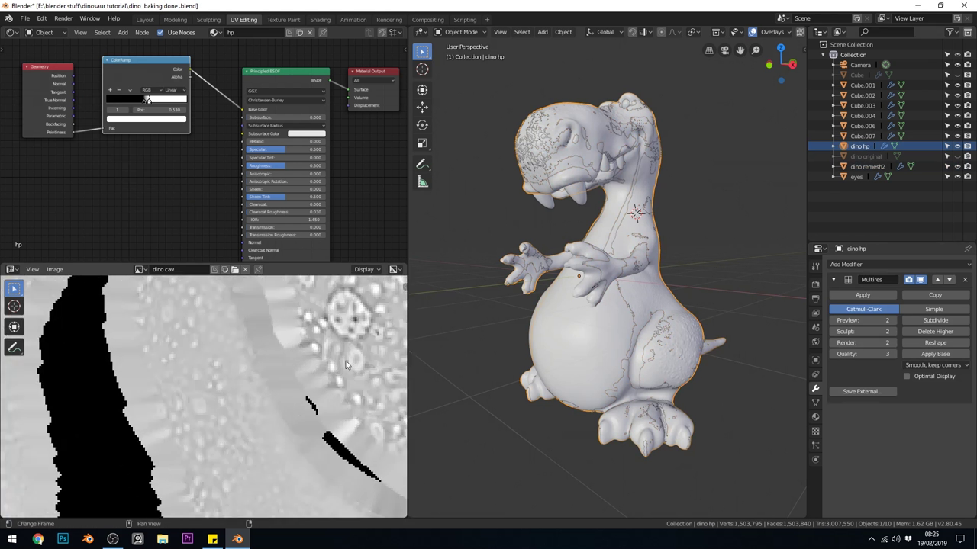
scroll(273, 363, "up", 2)
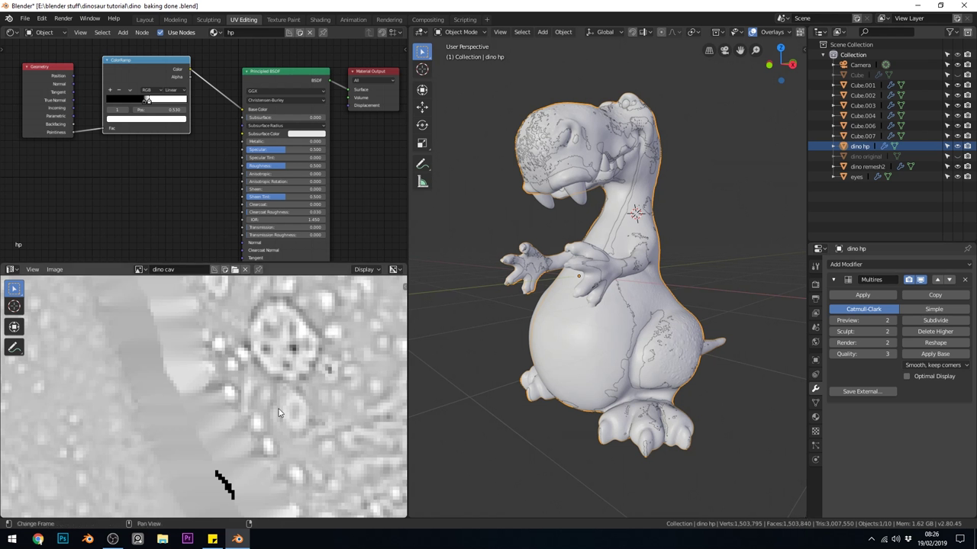
scroll(278, 413, "down", 6)
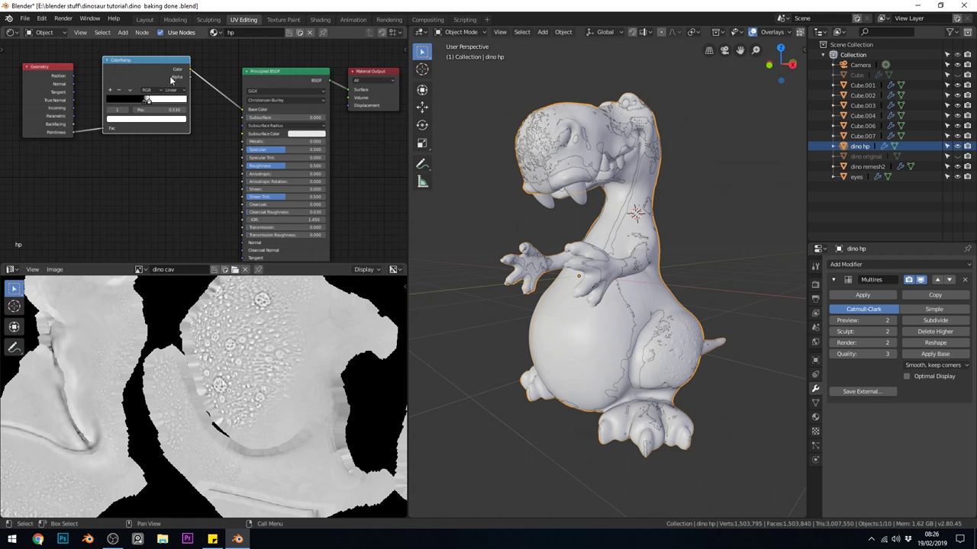
Step: Detach the ColorRamp in the hp material and connect a new Ambient Occlusion node's Color to the Principled BSDF's Base Color
left_click_drag(151, 69, 148, 121)
left_click_drag(242, 109, 213, 109)
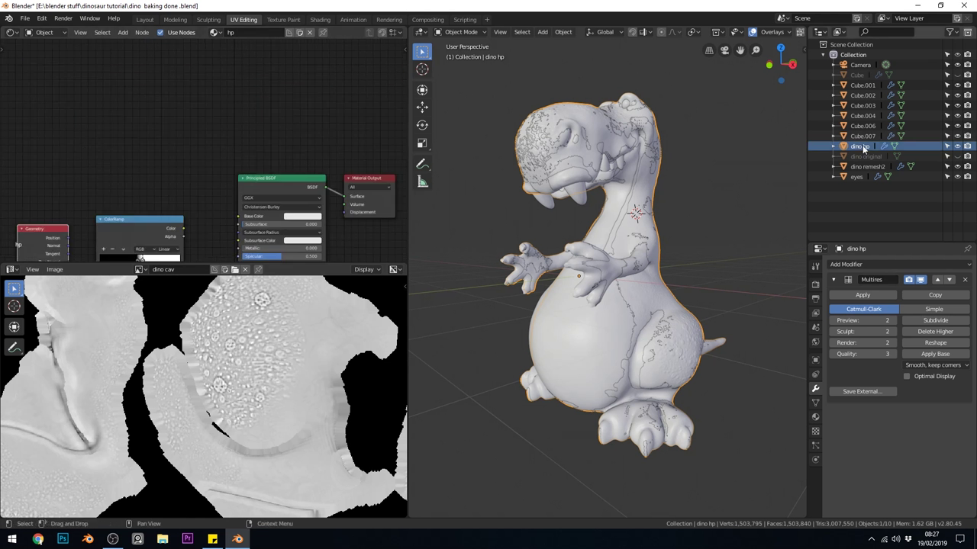
key("shift+a")
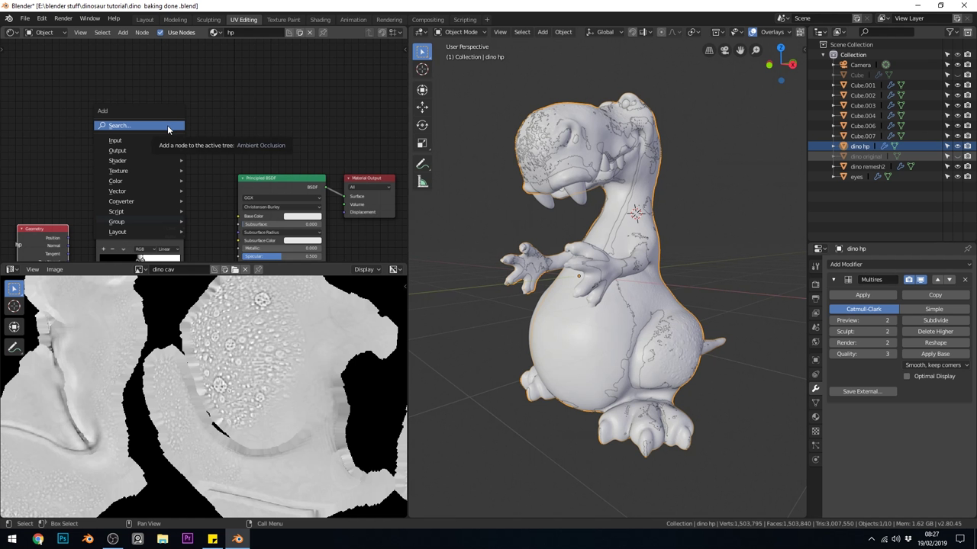
mouse_move(158, 141)
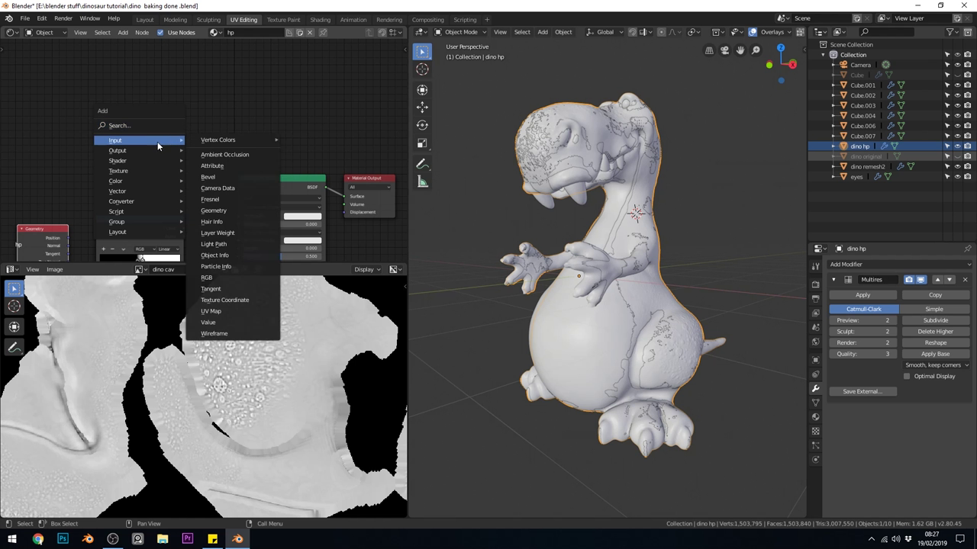
left_click(210, 154)
left_click(81, 100)
left_click_drag(145, 117, 240, 215)
Step: Preview the ambient occlusion on dino hp from another angle in rendered shading, and return to solid shading
key("z")
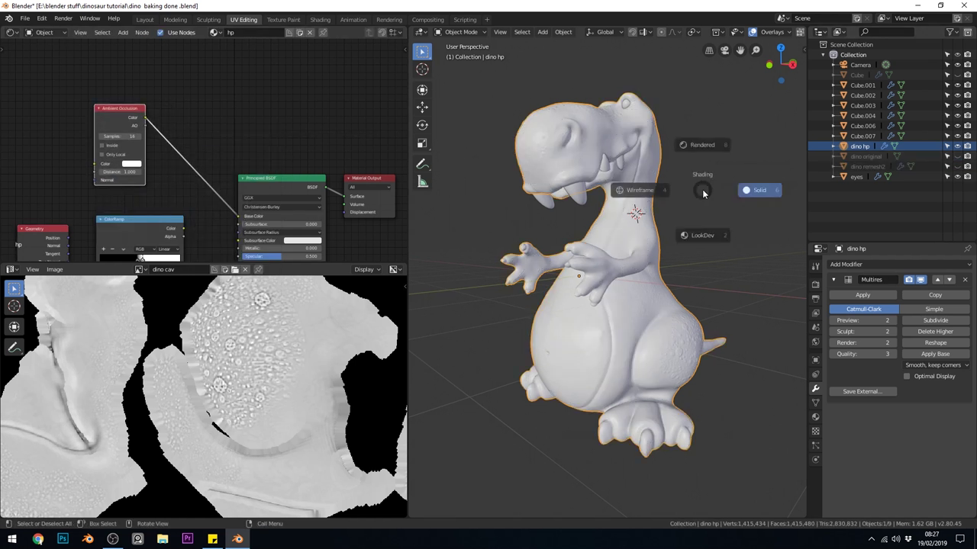
left_click(660, 390)
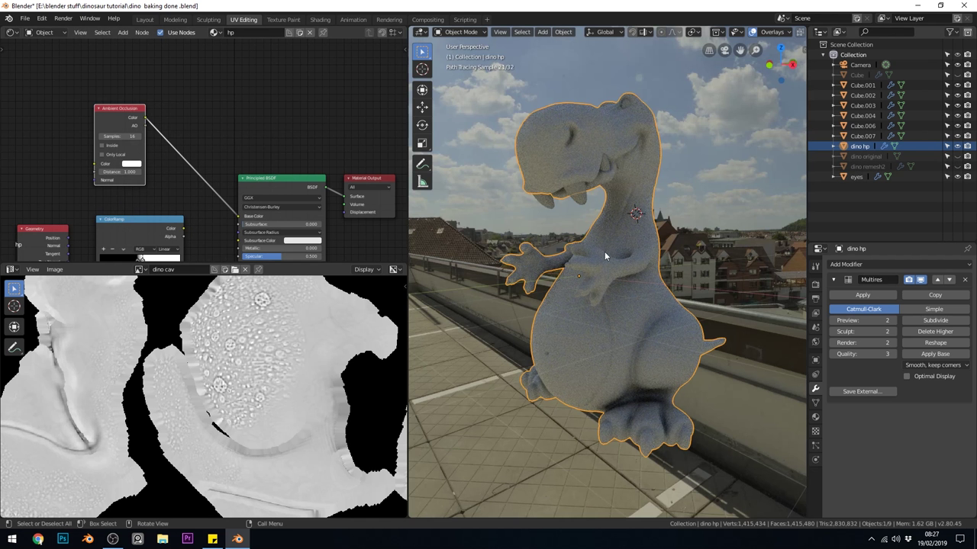
middle_click_drag(505, 270, 648, 340)
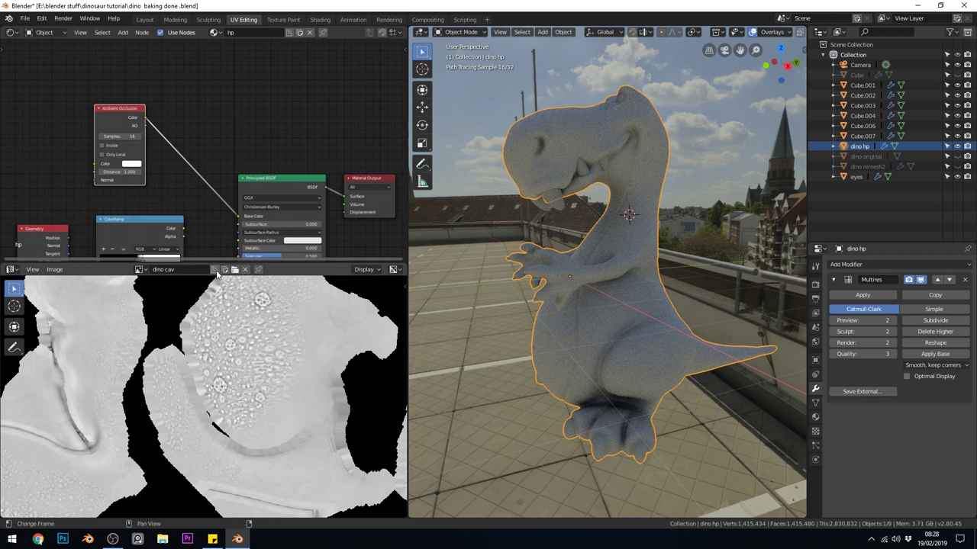
key("z")
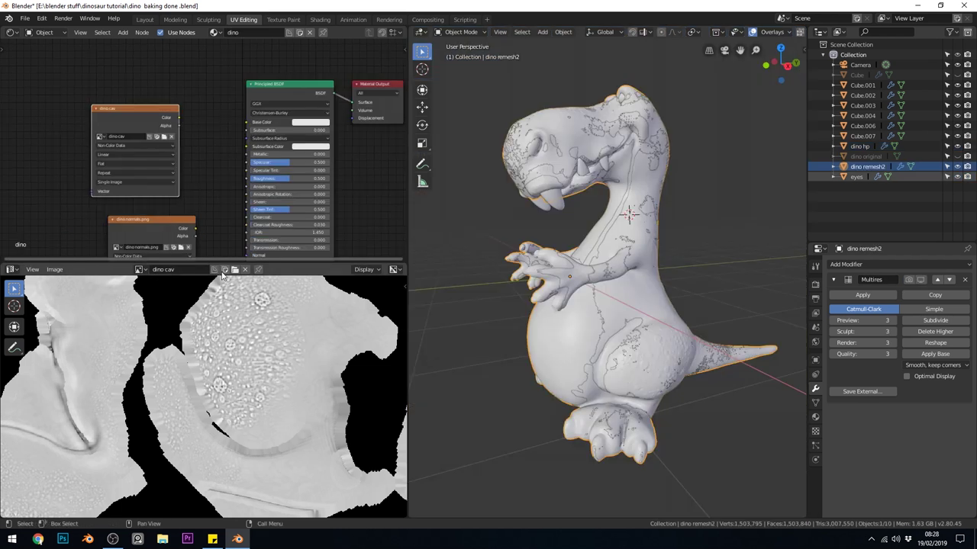
Step: Create a new 2048 × 2048 px image named dino ao without alpha
left_click(214, 271)
left_click(275, 264)
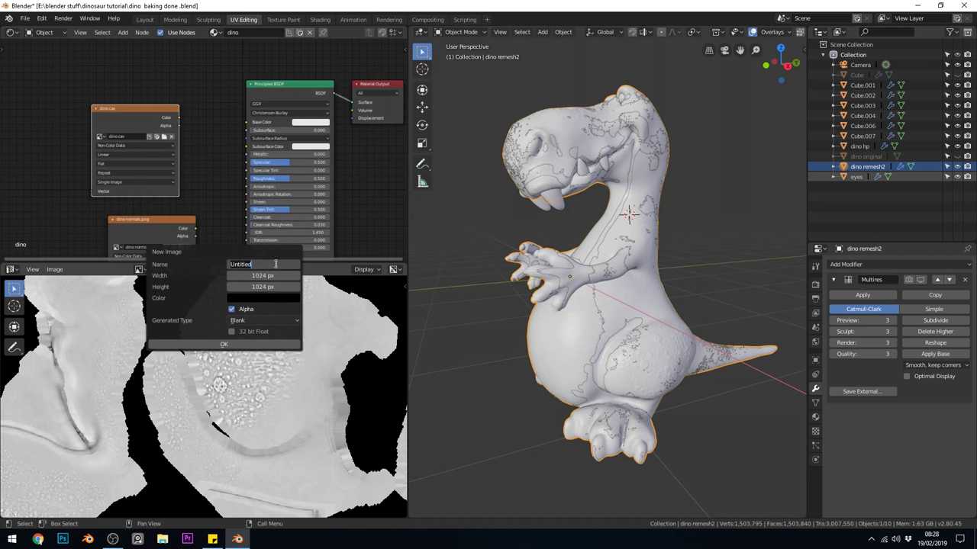
type("dino ao")
key("Tab")
type("2048")
key("Tab")
type("2048")
left_click(231, 309)
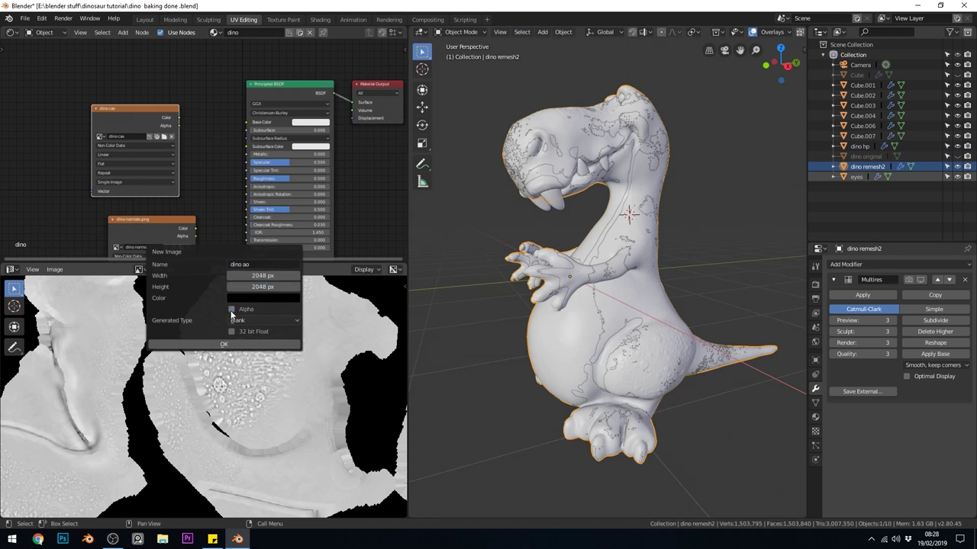
left_click(230, 347)
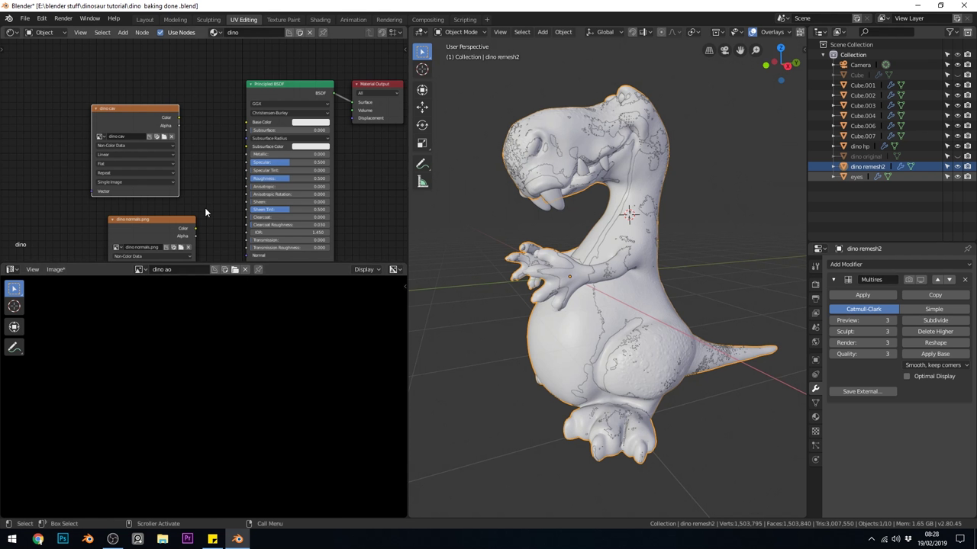
Step: Duplicate the dino cav image texture node in the dino material and place the copy above the original
scroll(241, 219, "down", 2)
middle_click_drag(241, 220, 246, 238)
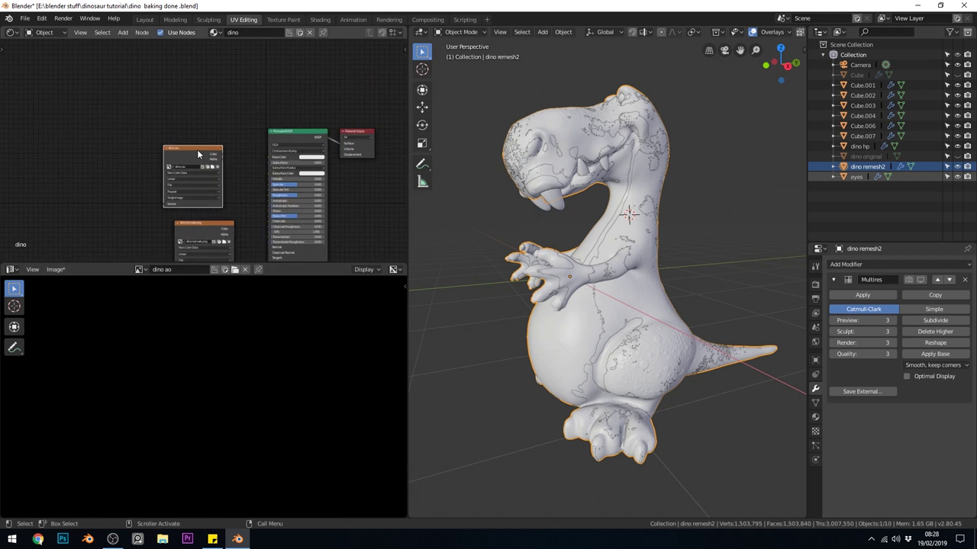
key("shift+d")
left_click(197, 77)
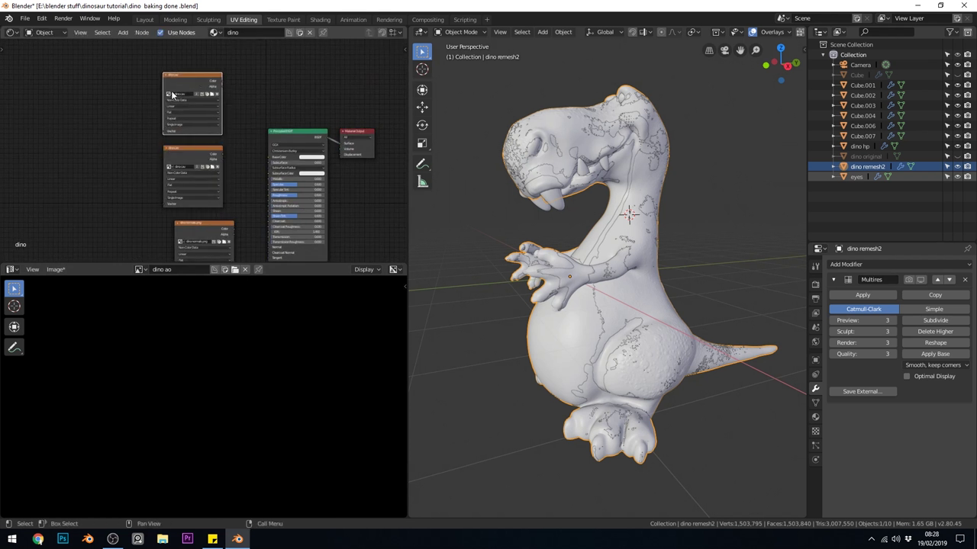
Step: Assign the dino ao image to the copied image texture node in the dino material
left_click(170, 95)
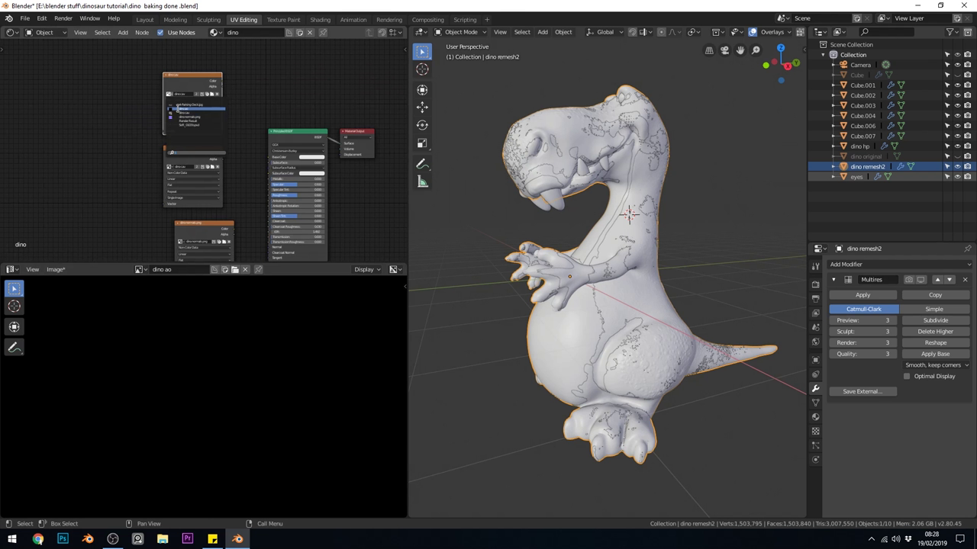
left_click(175, 107)
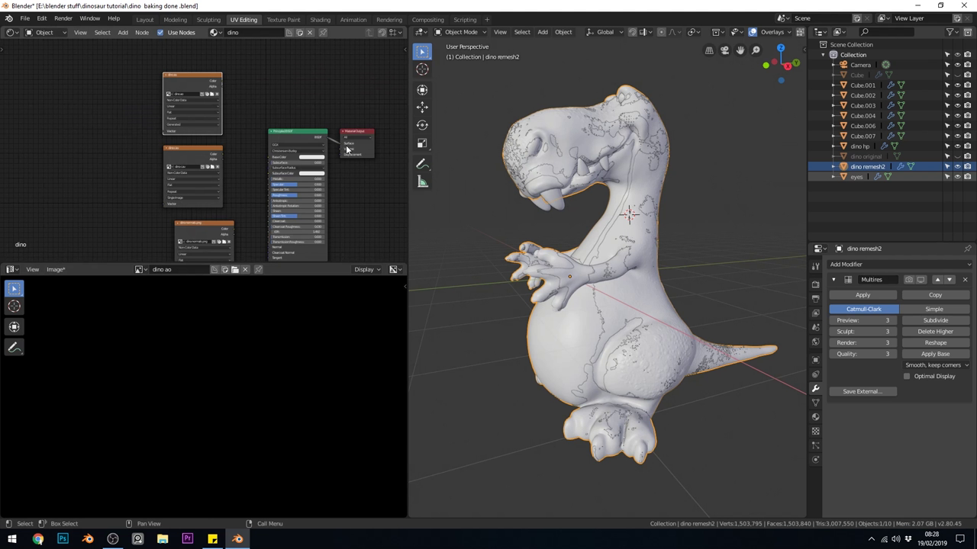
Step: Save the file and bake the Diffuse Color from dino hp onto the active dino remesh2 into dino ao, and inspect the baked map
left_click(851, 146)
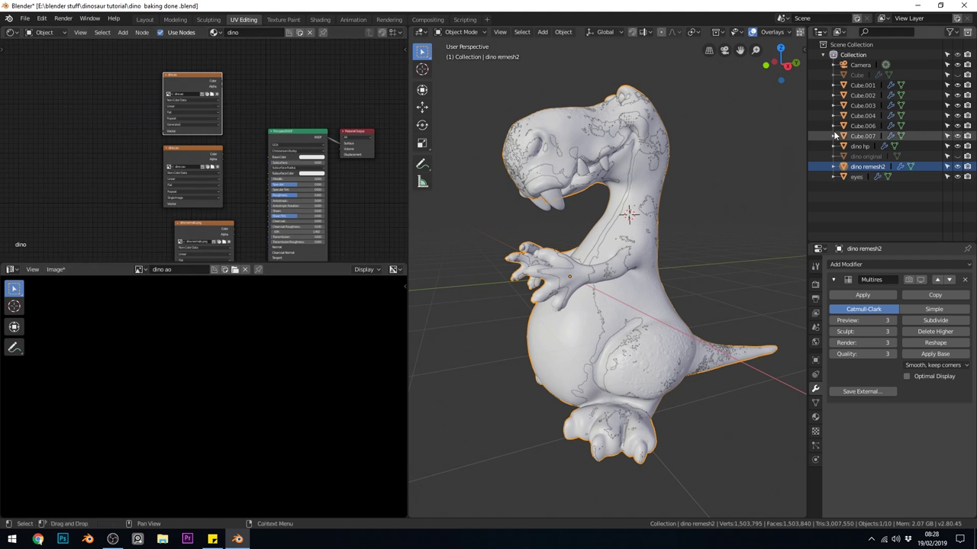
left_click(870, 167, "ctrl")
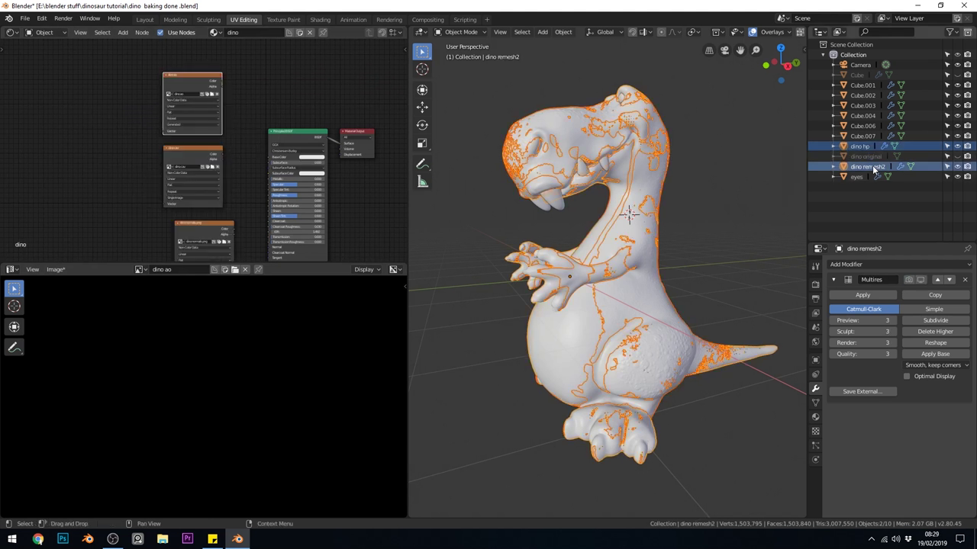
left_click(815, 285)
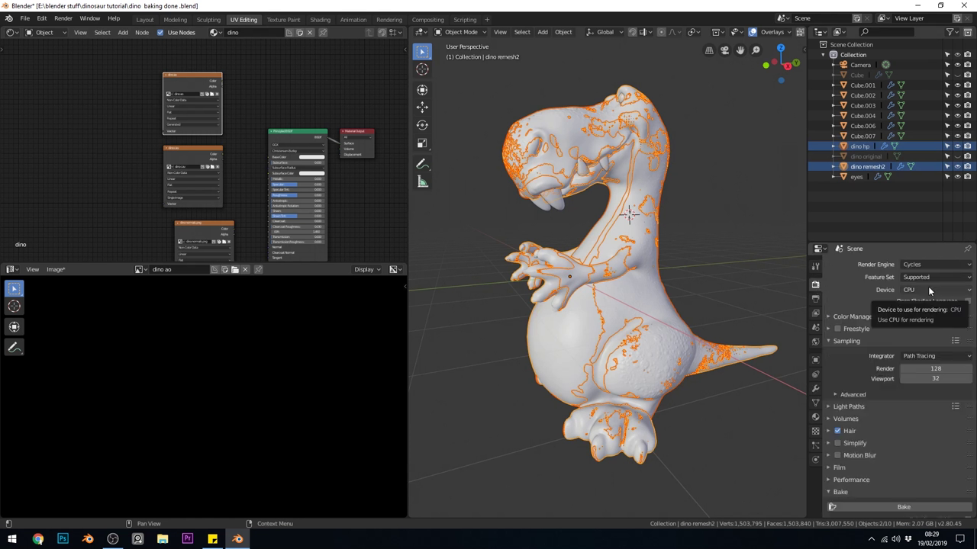
left_click(28, 19)
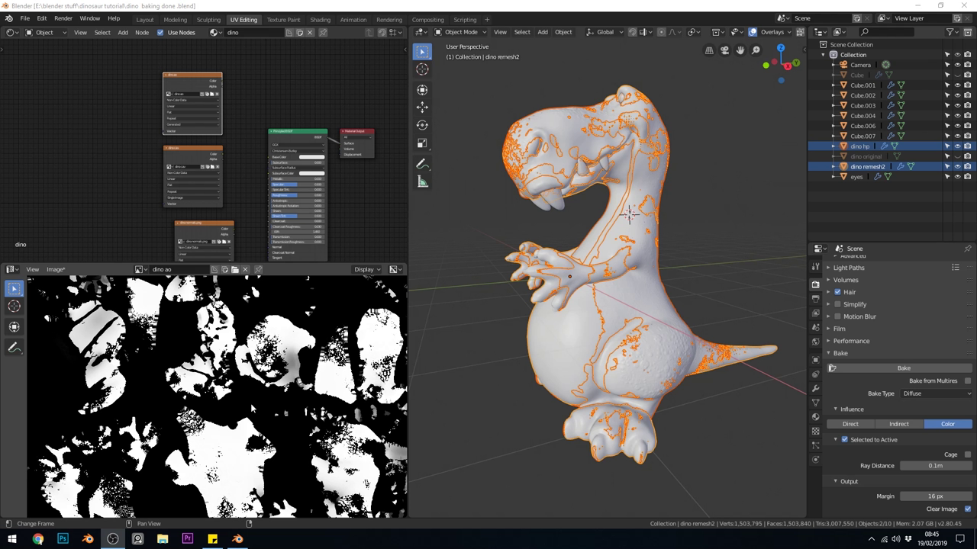
scroll(245, 460, "up", 2)
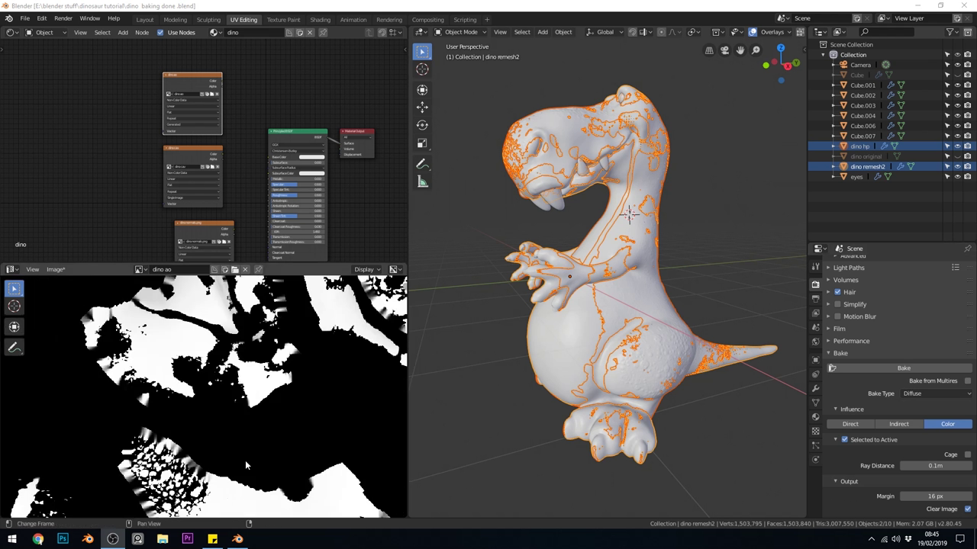
scroll(248, 427, "up", 2)
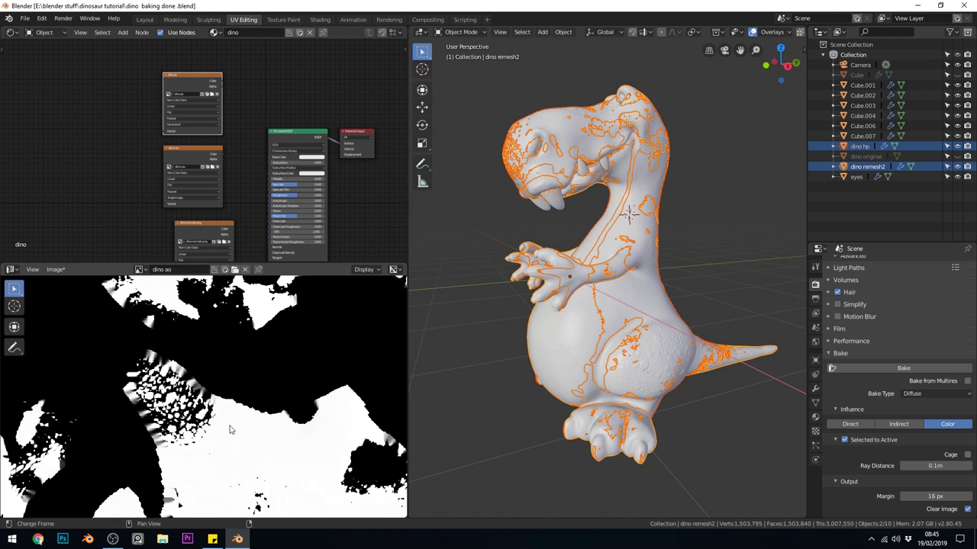